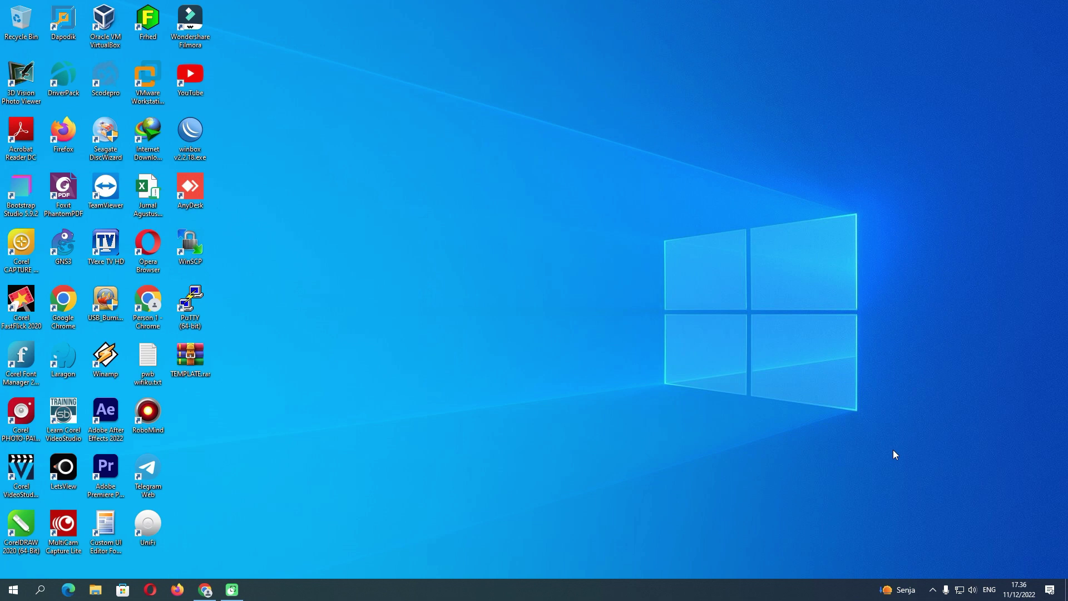
# Refresh the desktop and check the RDM login page open in Chrome.
pyautogui.rightClick(596, 325)
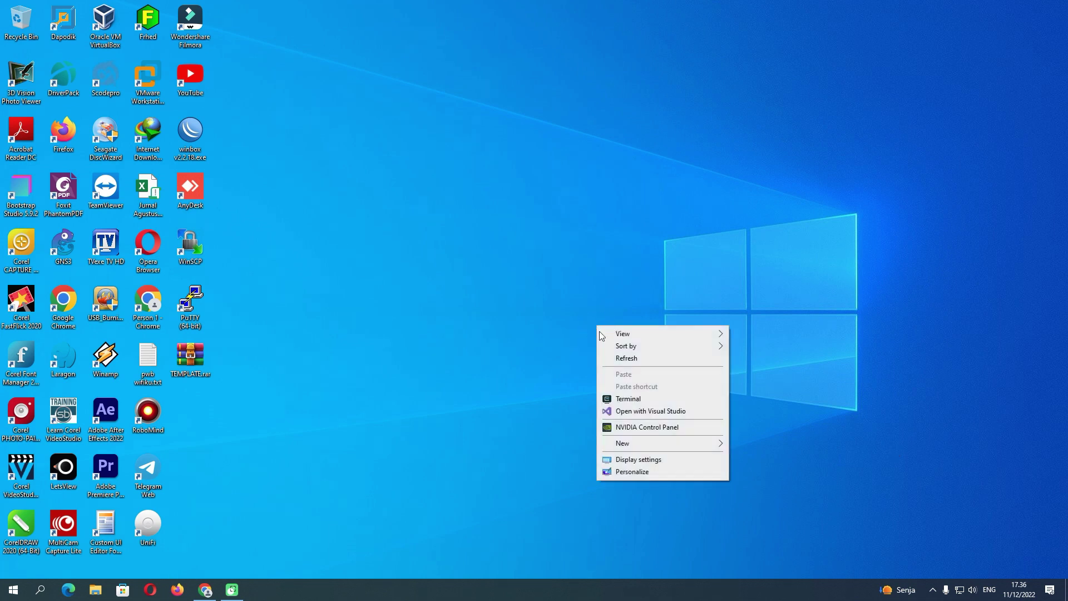
pyautogui.click(613, 356)
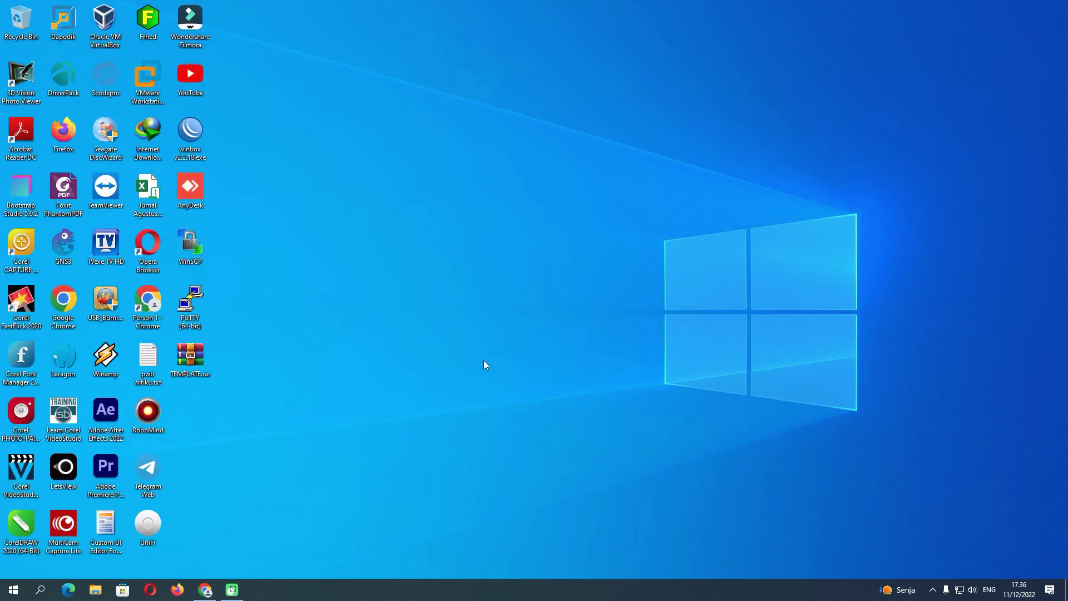
pyautogui.click(209, 590)
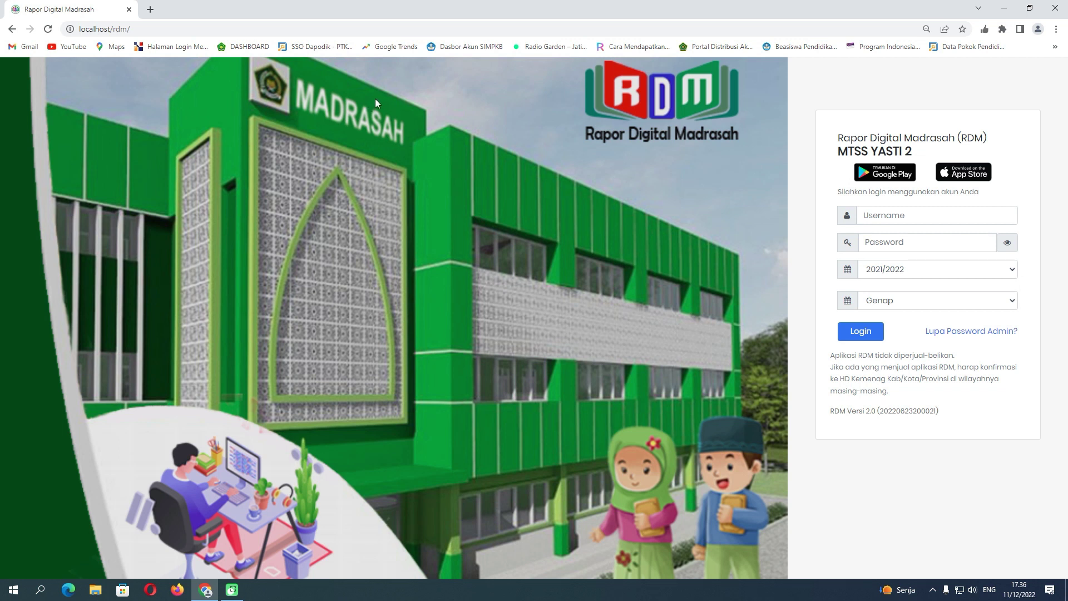
pyautogui.click(1002, 9)
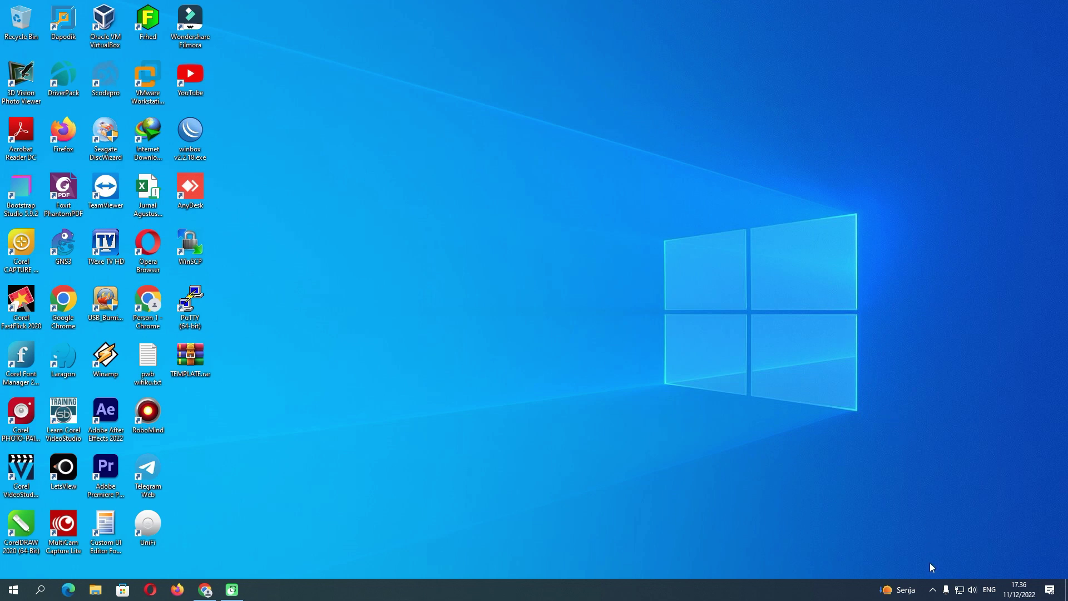
# Check the status of the Apache and MySQL services in Laragon.
pyautogui.click(933, 590)
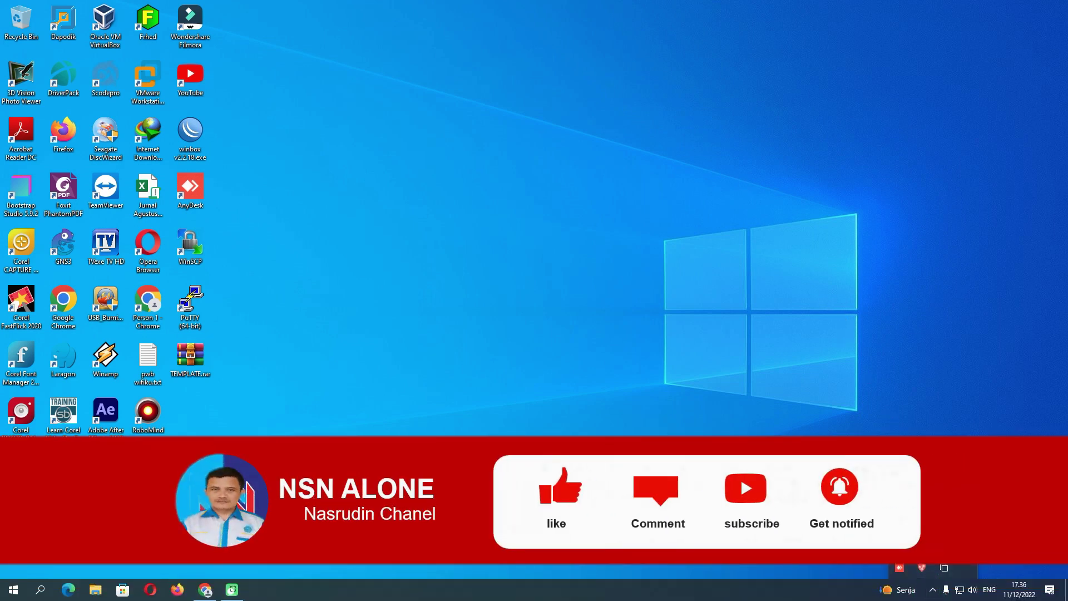
pyautogui.click(922, 545)
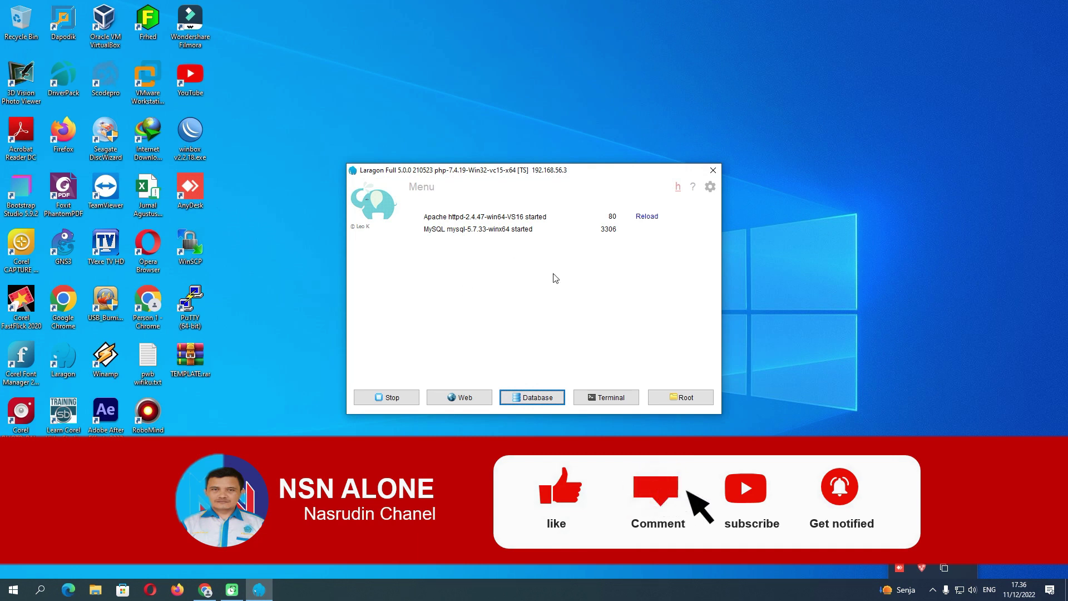
pyautogui.click(713, 170)
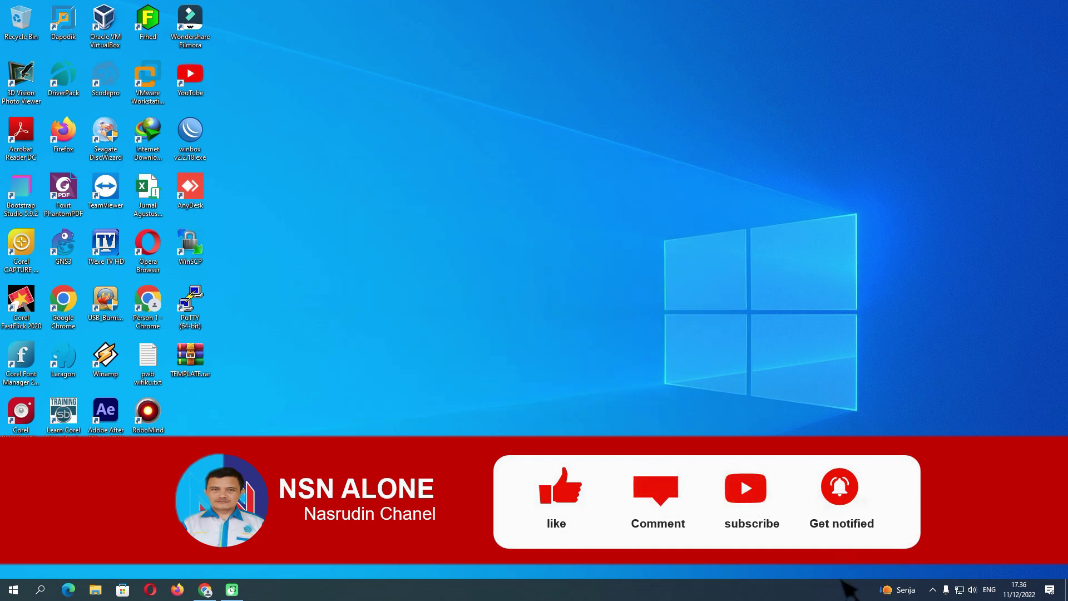
# Open phpMyAdmin in a new Chrome tab and examine the tables of the rdm database.
pyautogui.click(206, 590)
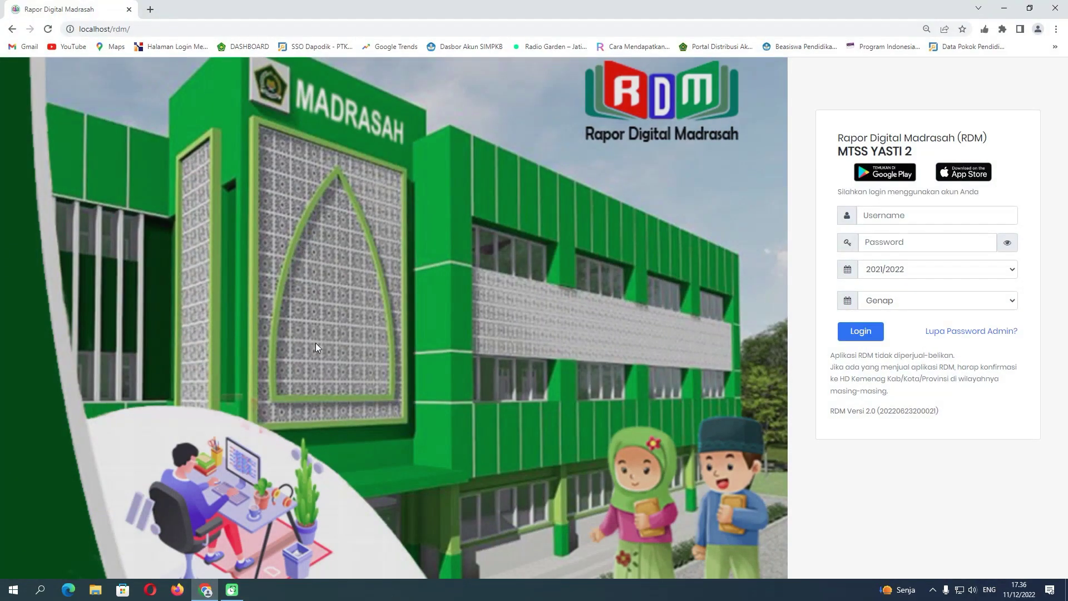
pyautogui.click(150, 9)
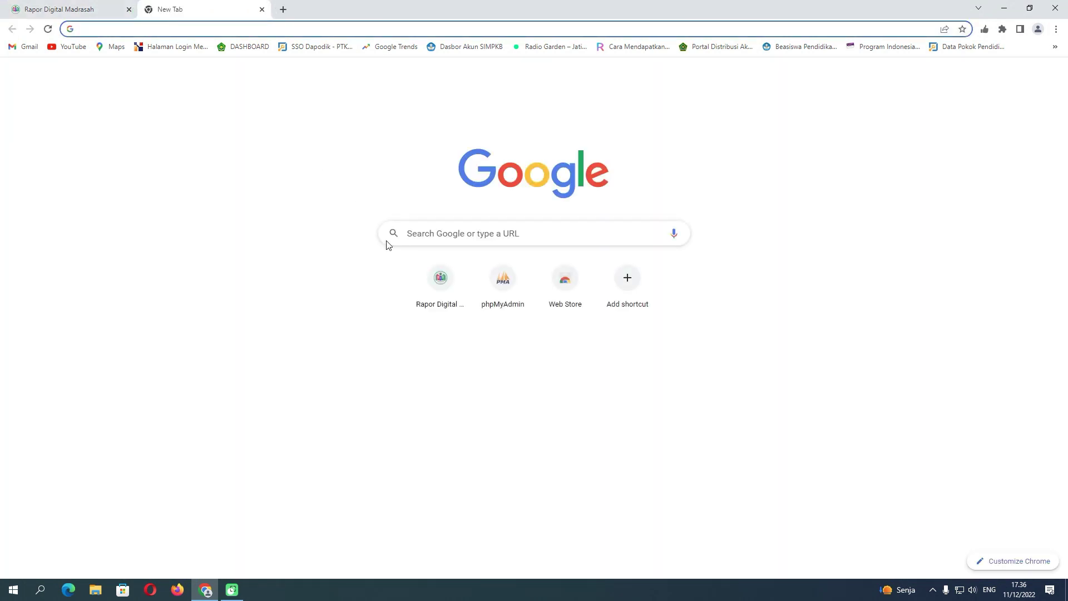
pyautogui.click(503, 279)
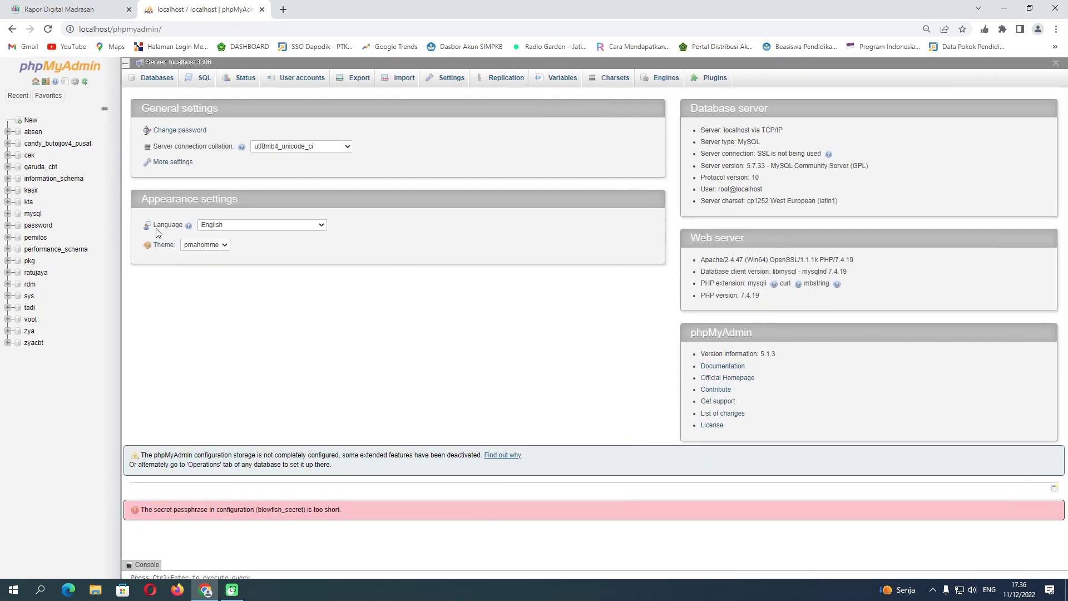
pyautogui.click(32, 286)
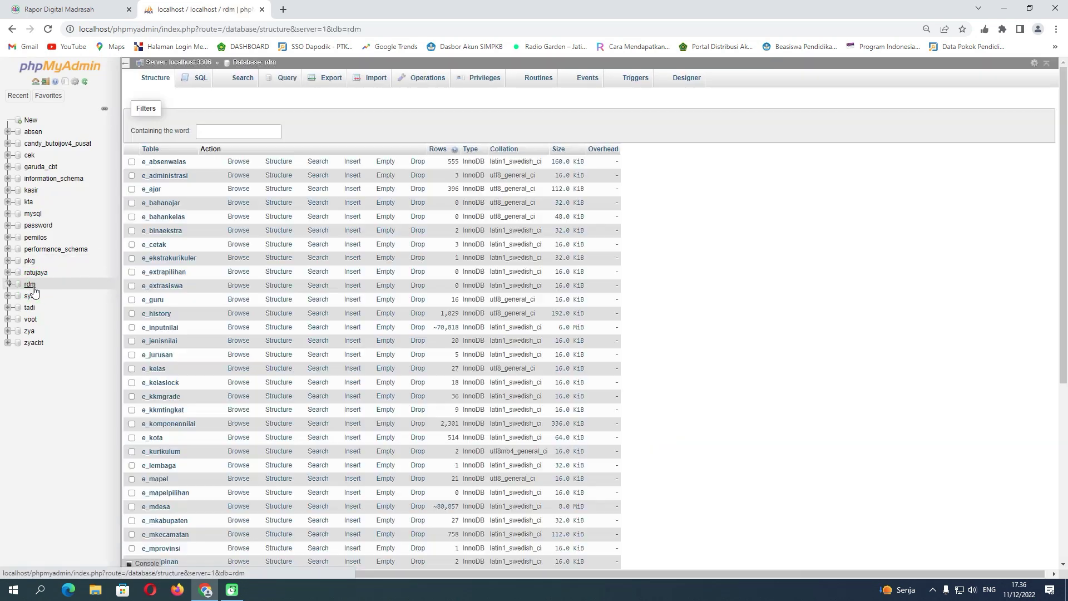
pyautogui.scroll(-8, 329, 274)
pyautogui.scroll(8, 328, 274)
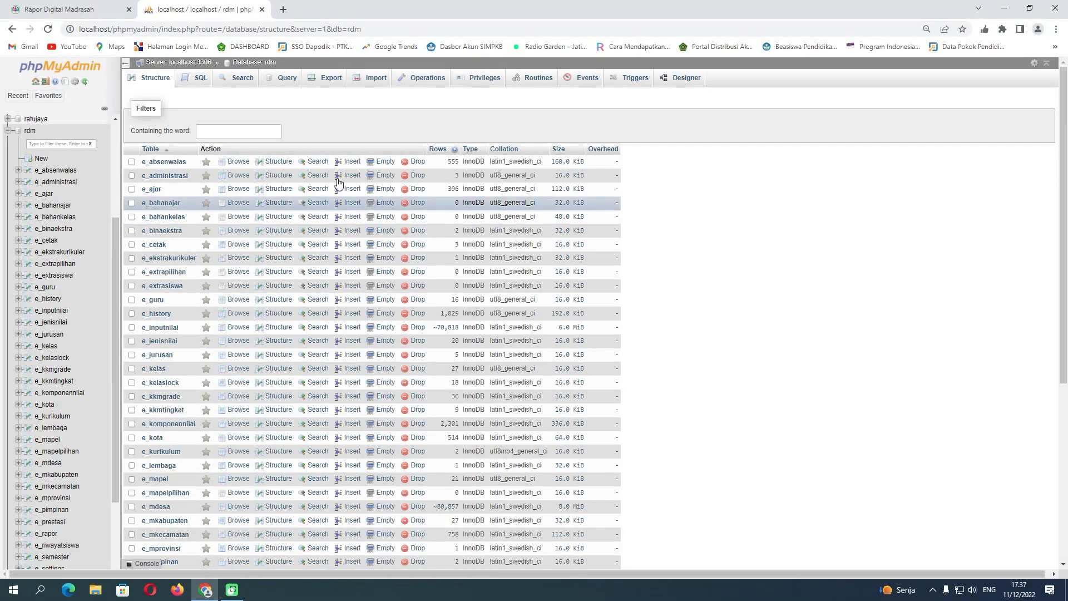
pyautogui.click(23, 134)
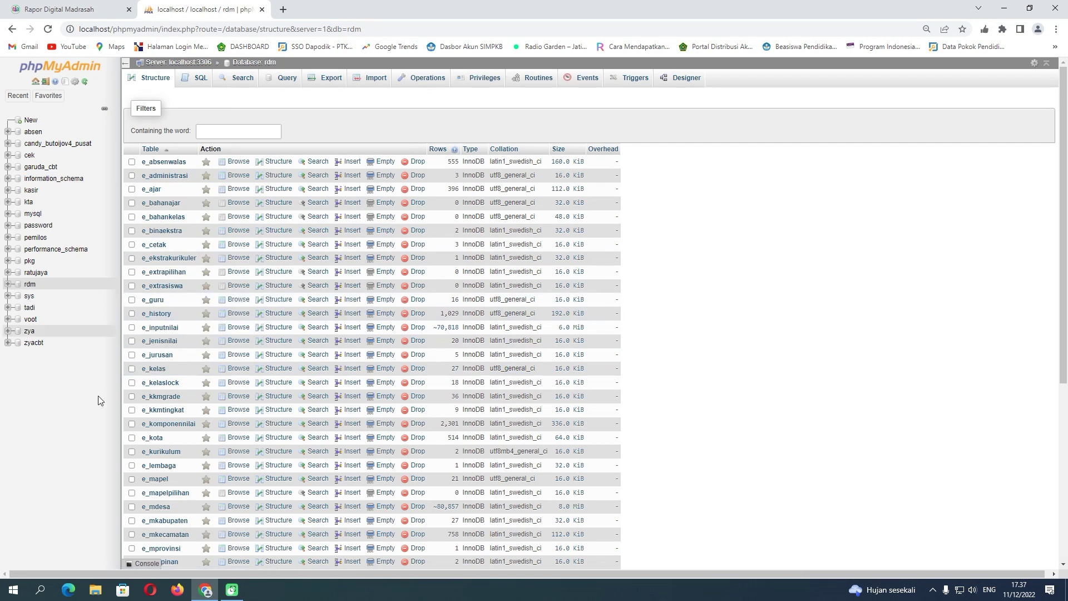
# Switch to File Explorer and look through the contents of the xampp folder on drive C.
pyautogui.click(95, 590)
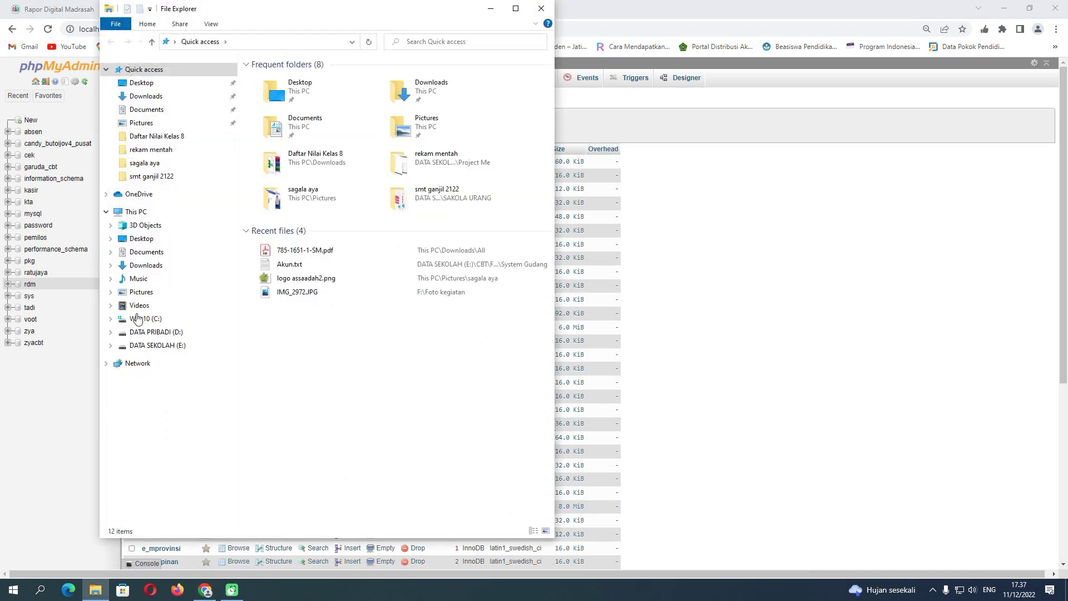
pyautogui.click(145, 319)
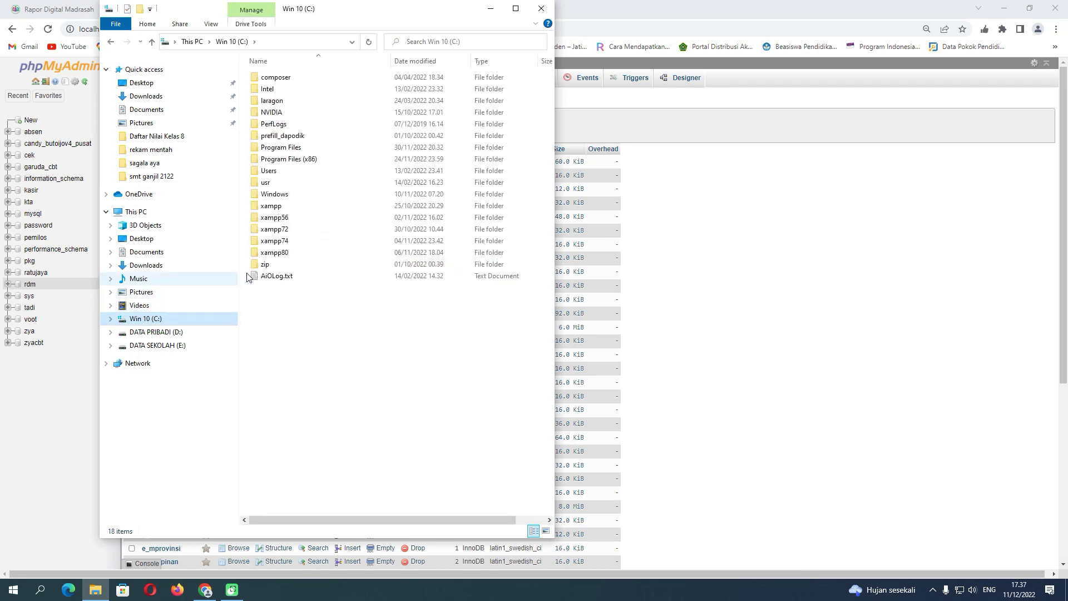
pyautogui.doubleClick(281, 205)
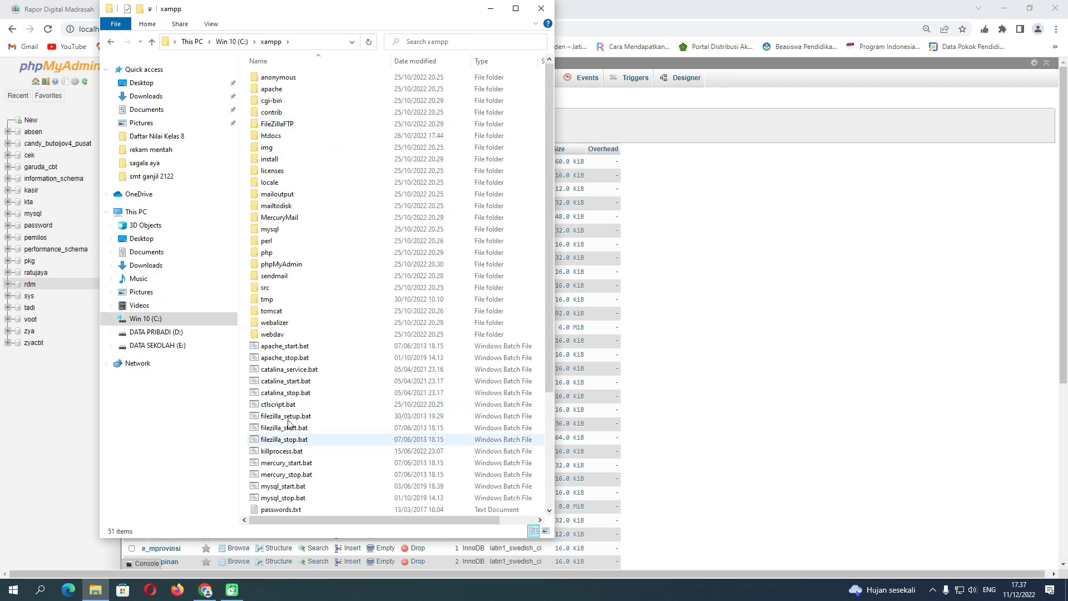
pyautogui.scroll(-5, 299, 394)
pyautogui.scroll(5, 299, 394)
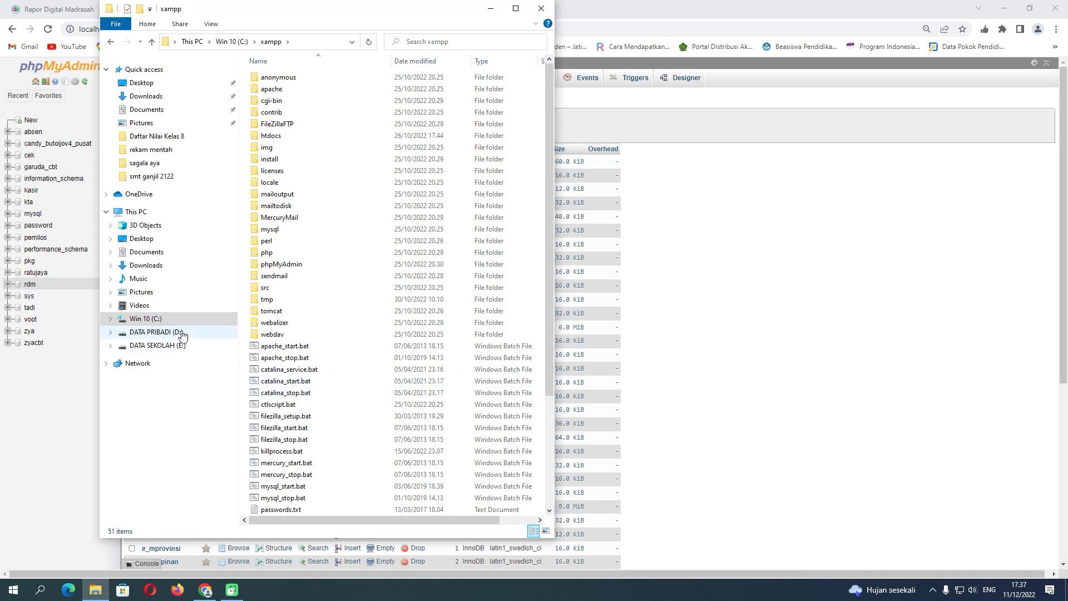
pyautogui.click(158, 319)
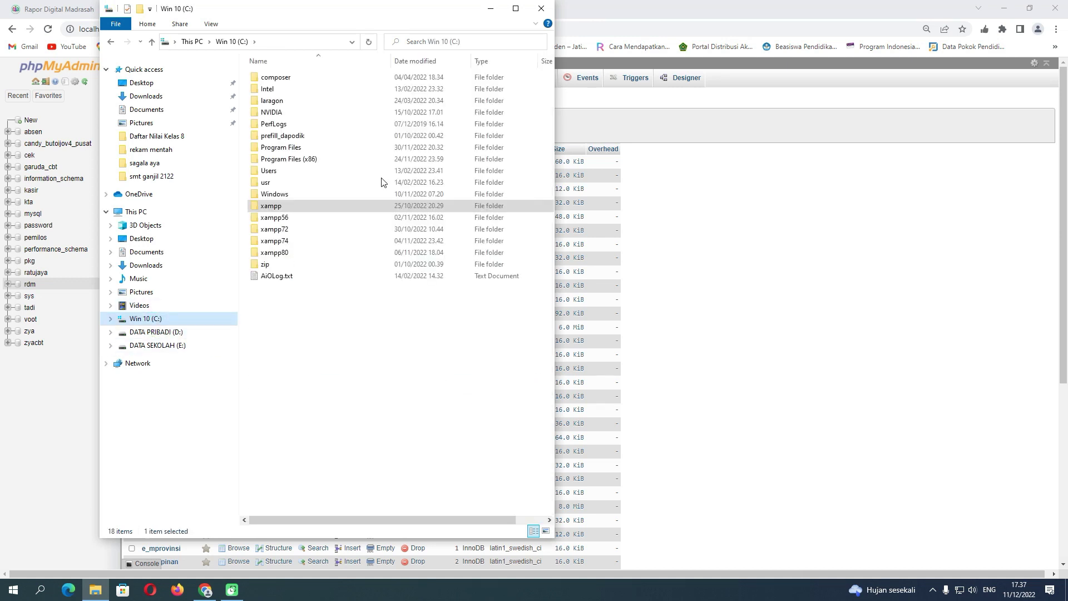
# View the RDM application files in C:\xampp74\htdocs\rdm and close File Explorer.
pyautogui.click(284, 242)
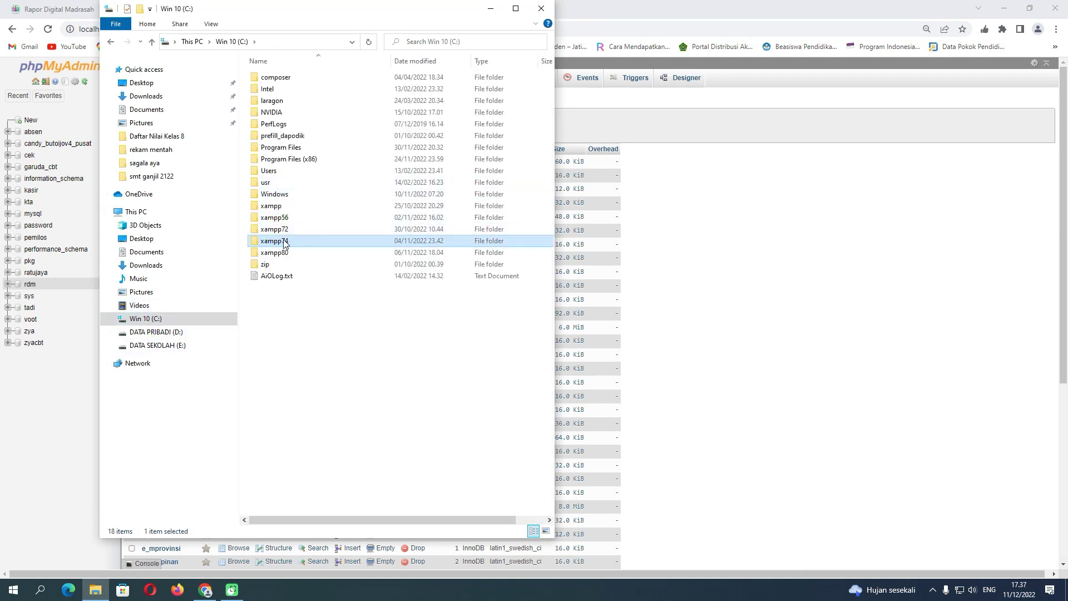
pyautogui.doubleClick(284, 242)
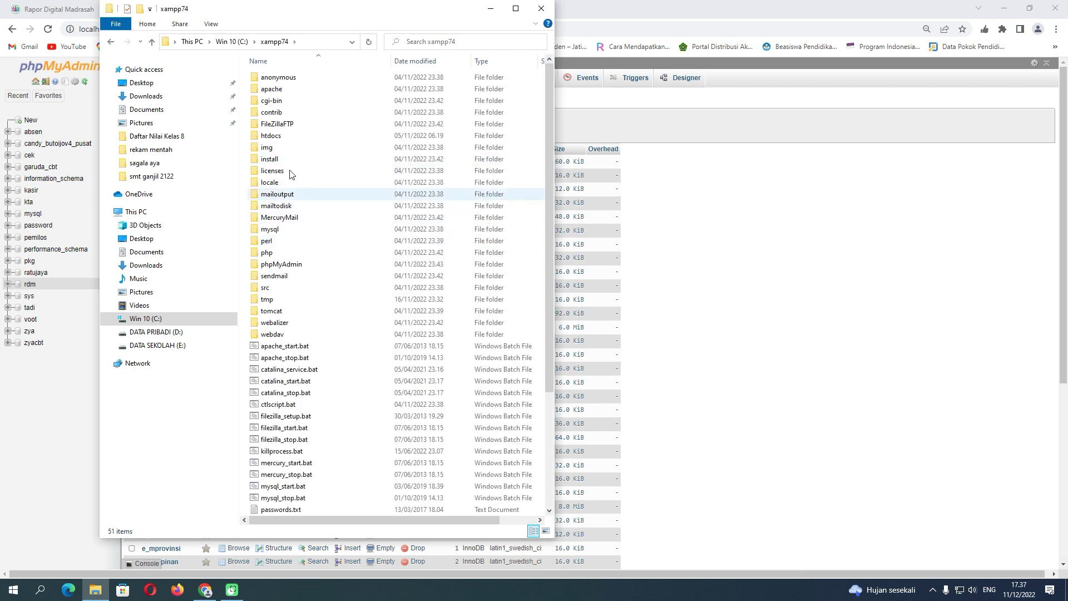
pyautogui.doubleClick(284, 137)
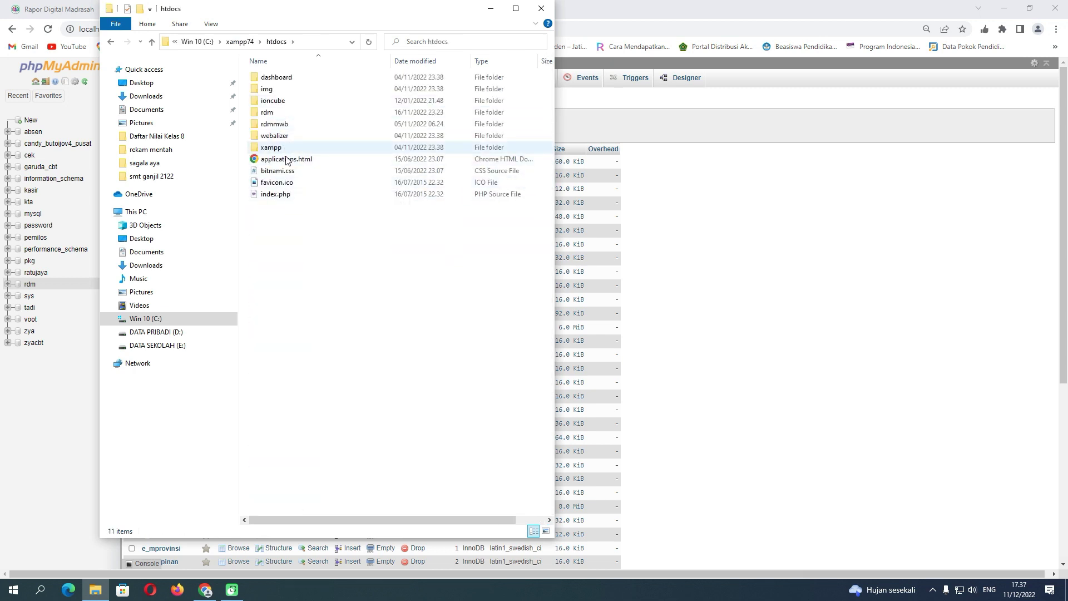
pyautogui.doubleClick(276, 116)
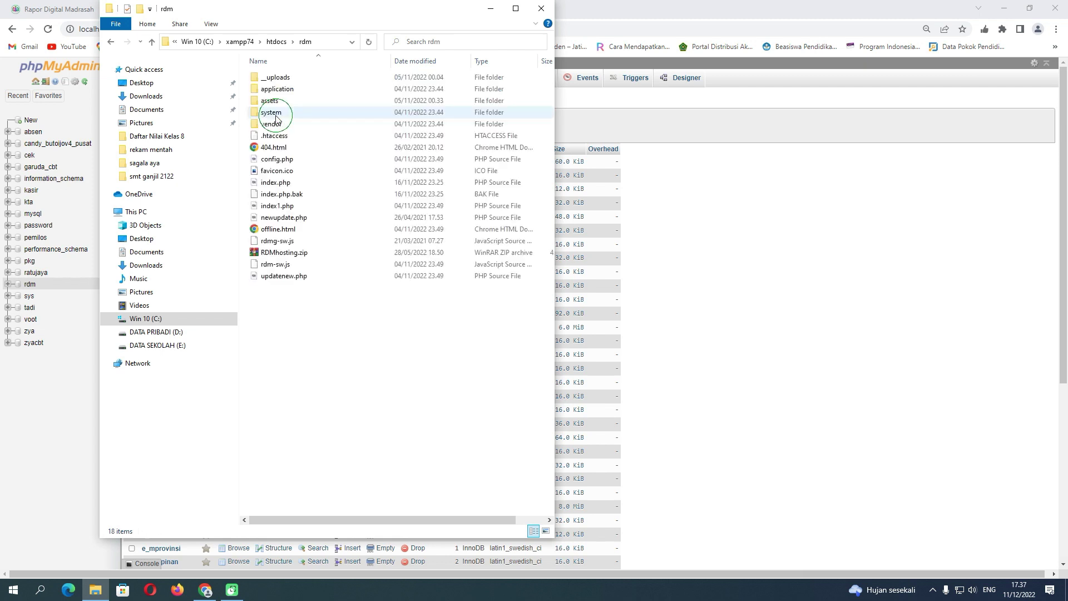
pyautogui.click(540, 9)
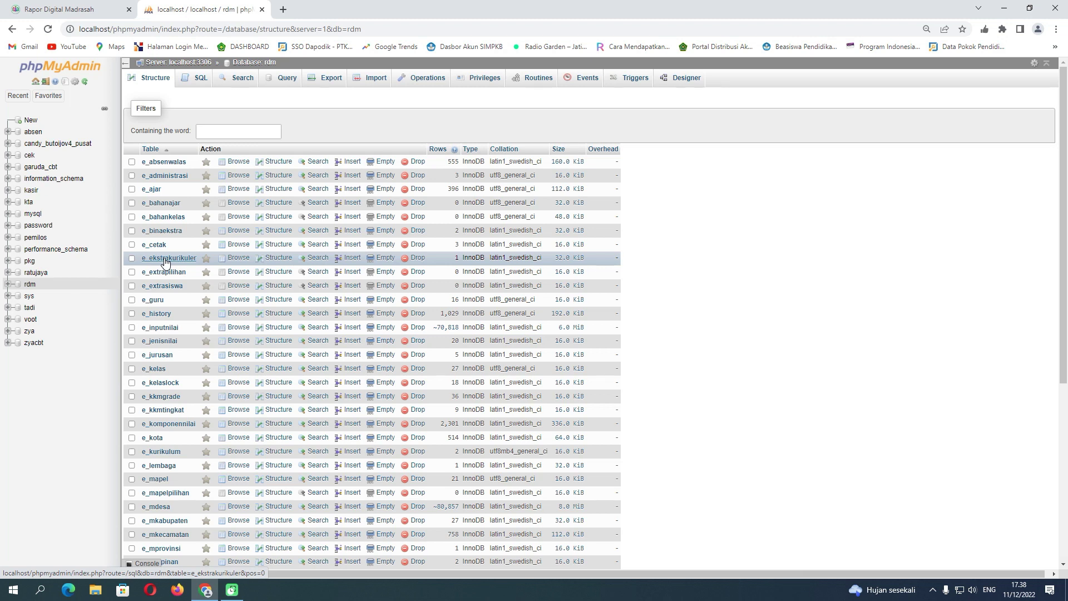
# Close phpMyAdmin in Chrome and log in to RDM with the saved admin username and the account password.
pyautogui.click(262, 10)
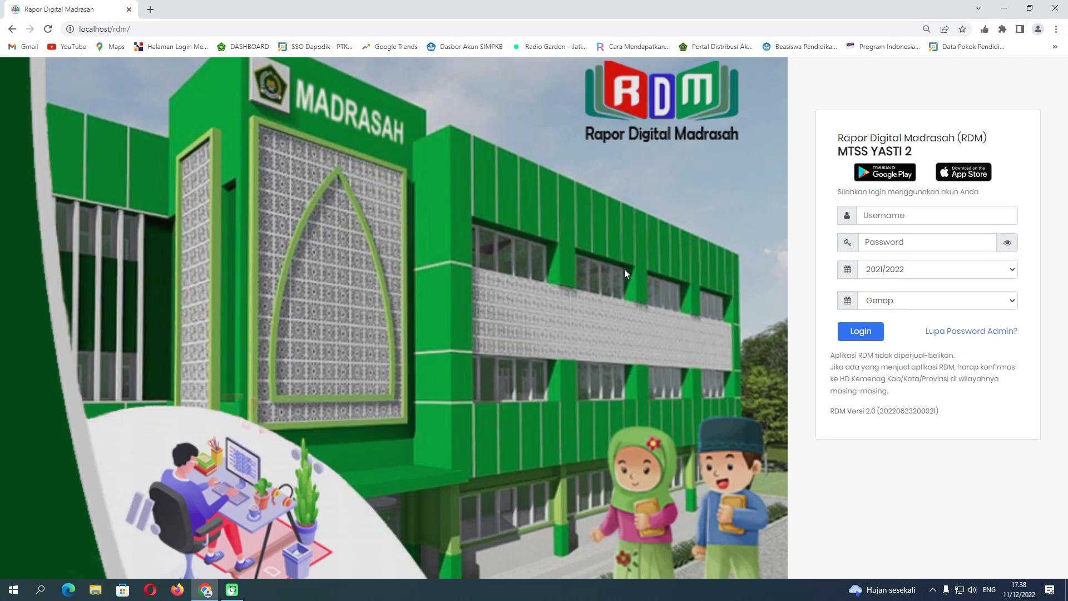
pyautogui.click(888, 218)
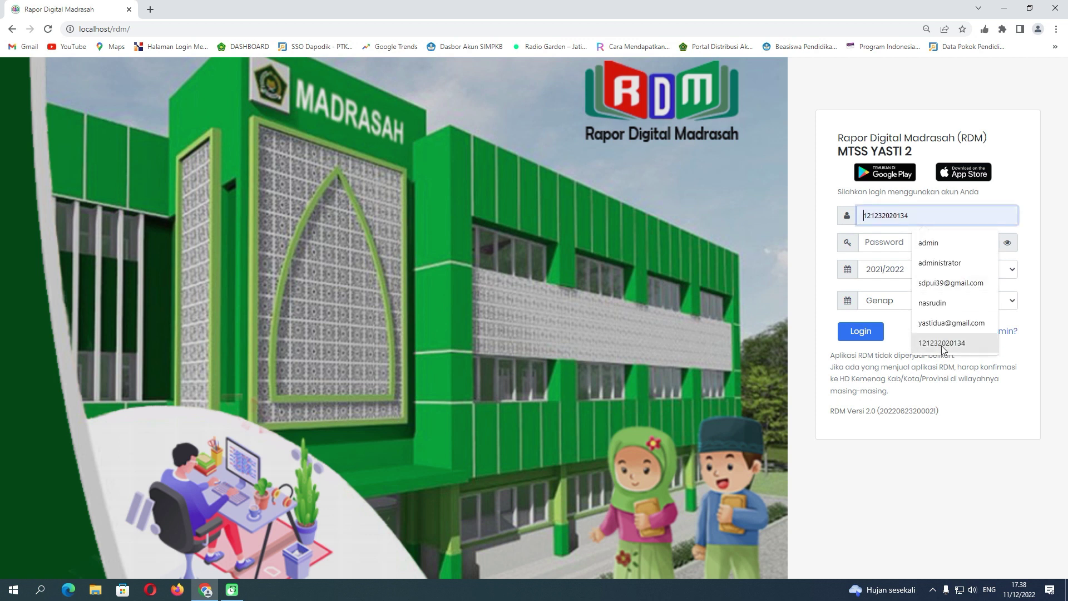
pyautogui.click(942, 343)
pyautogui.click(904, 246)
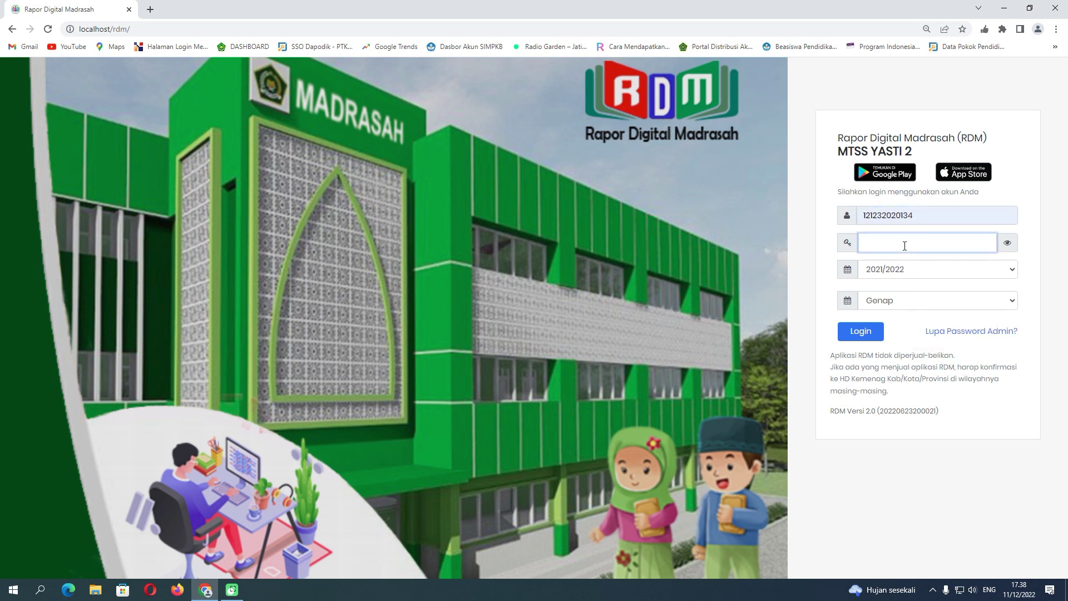
pyautogui.write('•••••••••')
pyautogui.click(864, 334)
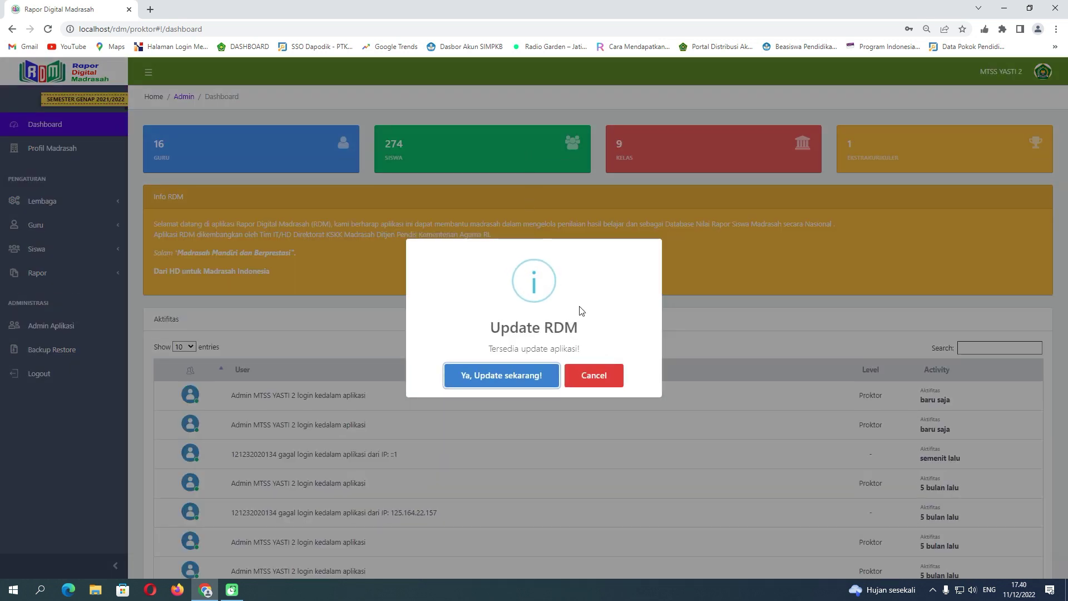
# Accept the offered RDM application update and acknowledge its completion on the dashboard.
pyautogui.click(517, 379)
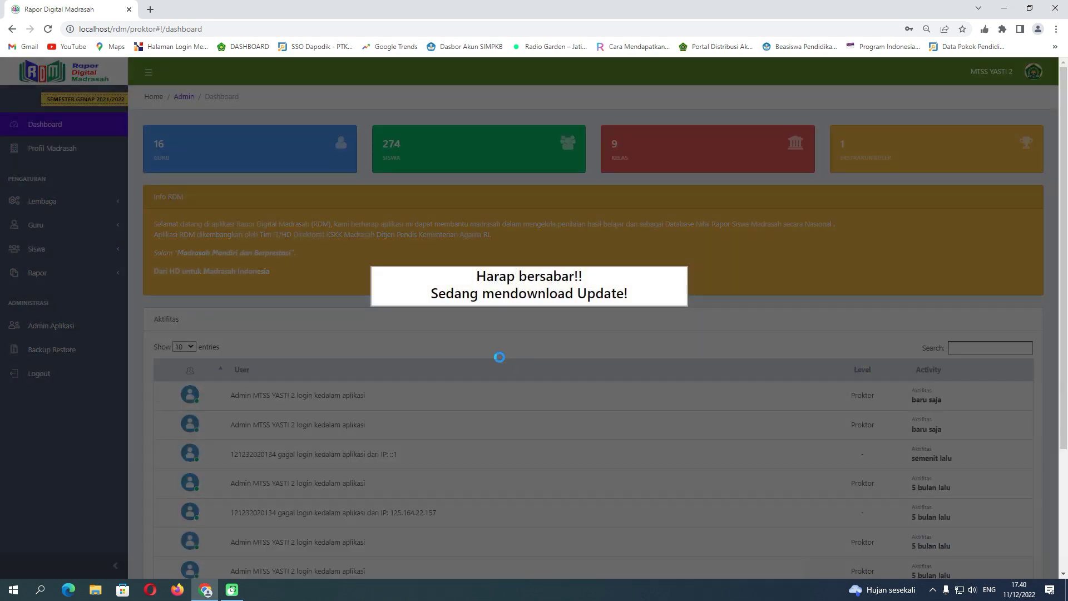
pyautogui.scroll(-3, 377, 398)
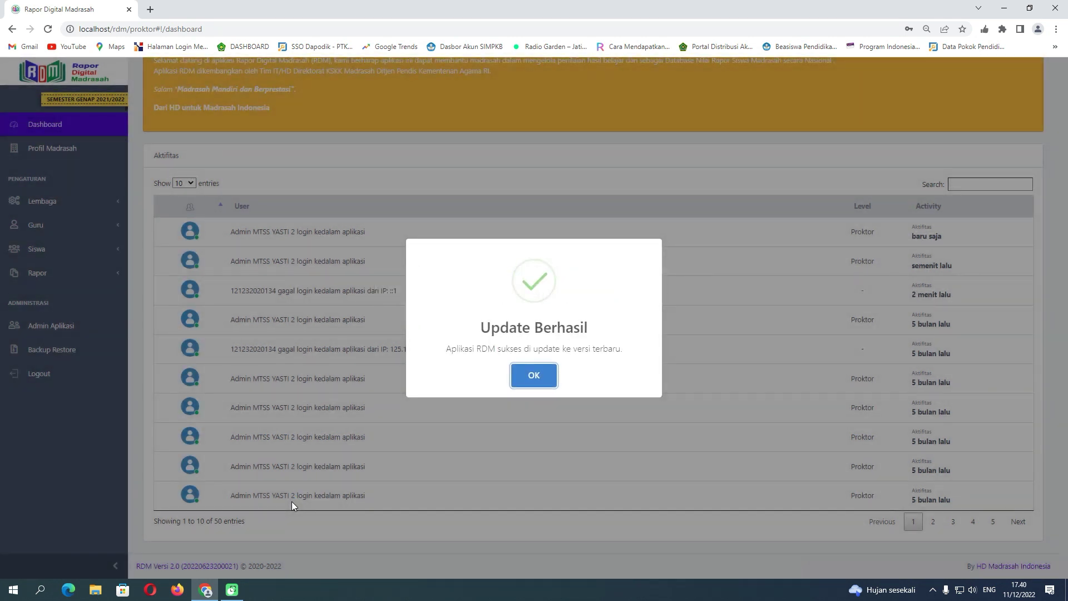
pyautogui.click(532, 375)
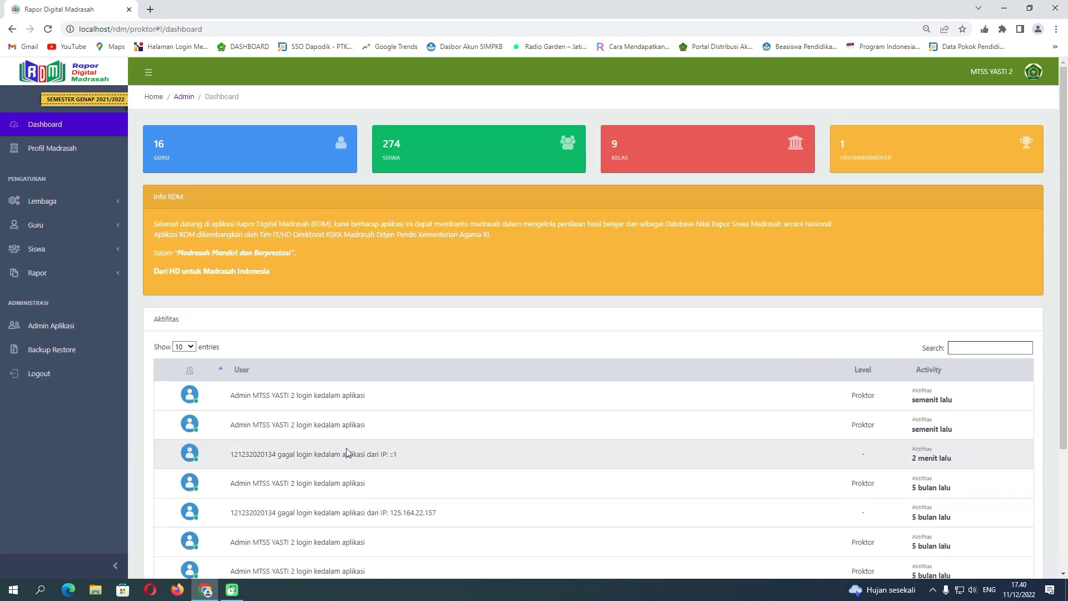
pyautogui.scroll(-2, 334, 455)
pyautogui.scroll(-1, 334, 455)
pyautogui.click(444, 128)
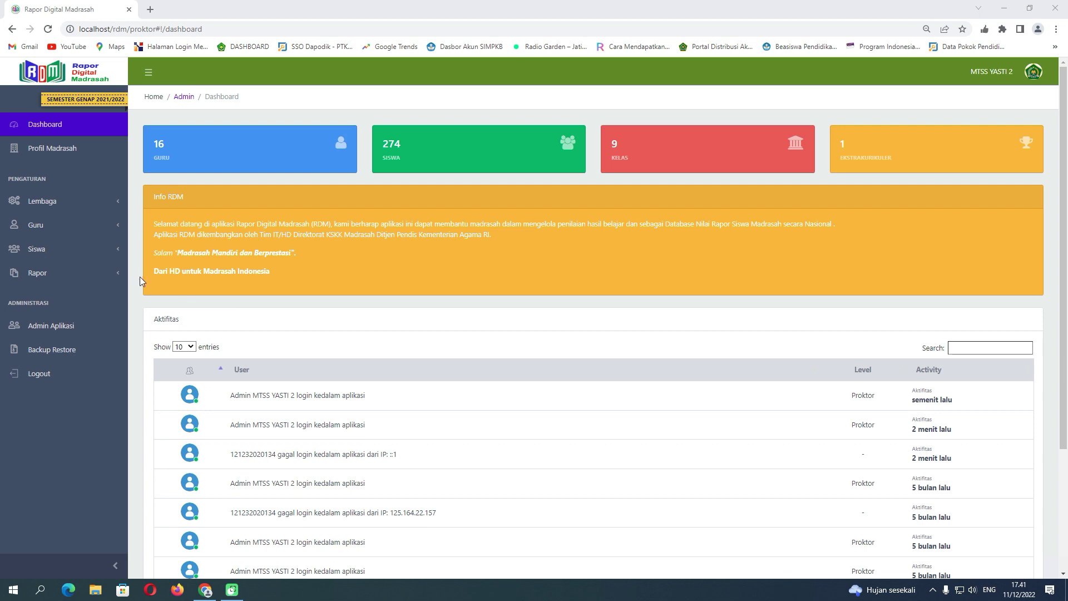
# Open the Naik Kelas page for student class promotion and expand the Siswa section.
pyautogui.click(70, 255)
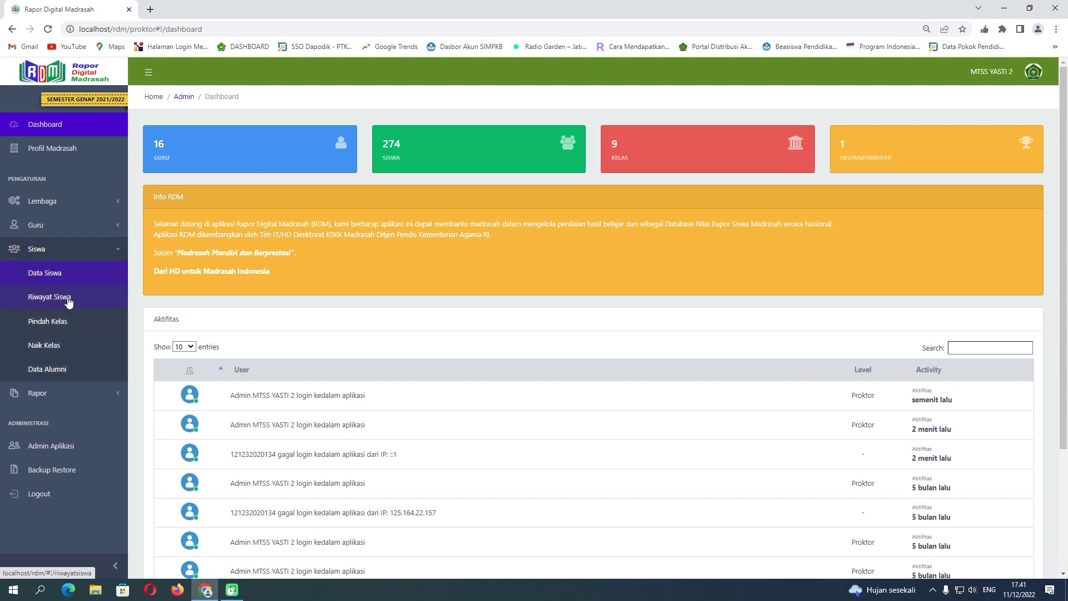
pyautogui.click(63, 344)
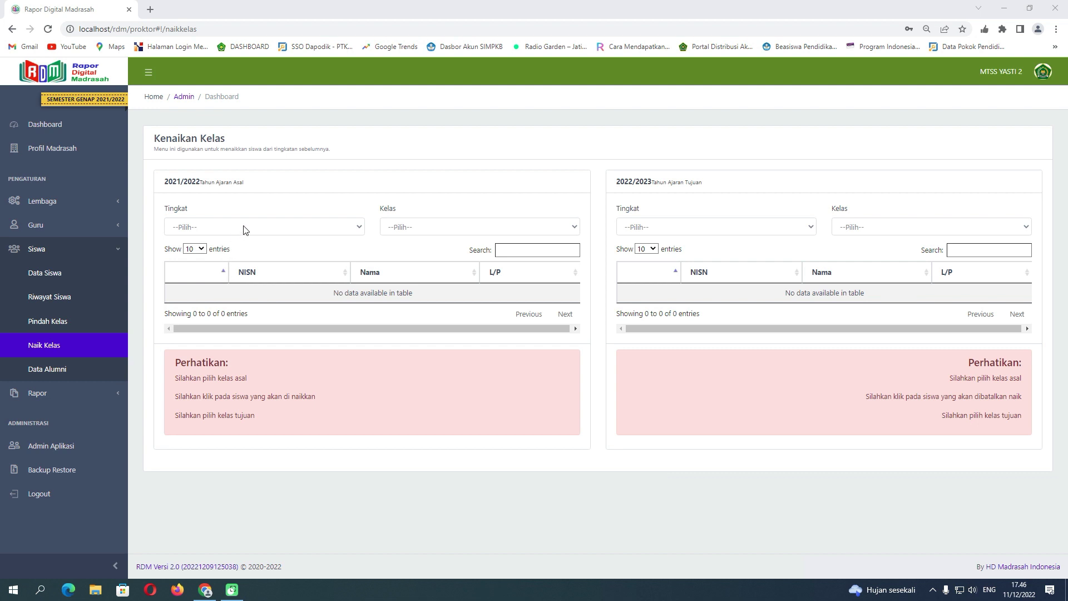
pyautogui.click(81, 201)
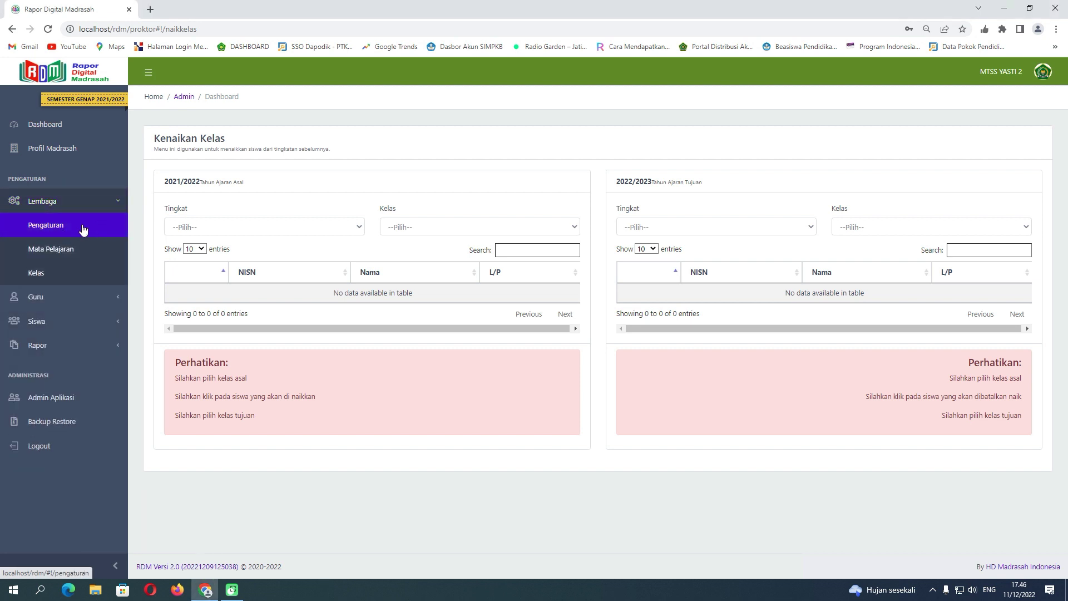
pyautogui.click(57, 323)
# Set VII.1 as the 2021/2022 source class and VIII.1 as the 2022/2023 destination class to check for students awaiting promotion.
pyautogui.click(298, 228)
pyautogui.click(286, 248)
pyautogui.click(428, 223)
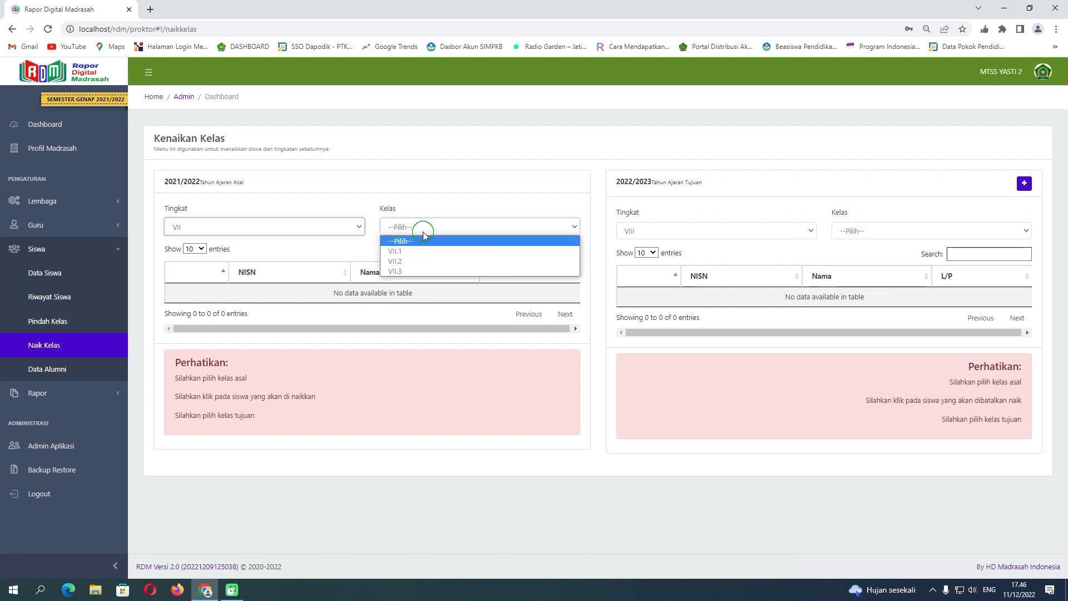
pyautogui.click(417, 253)
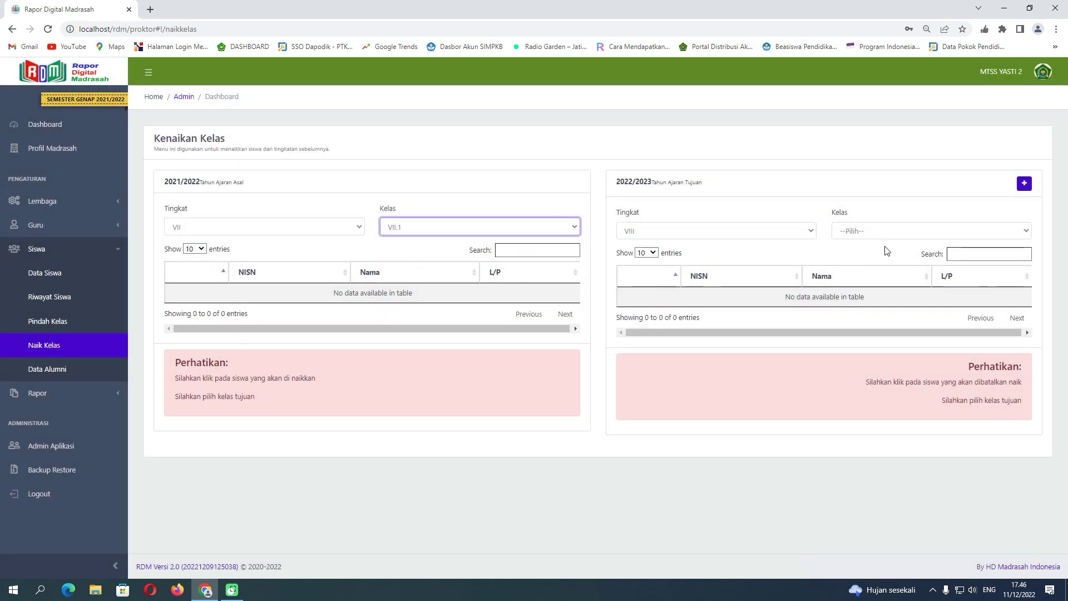
pyautogui.click(887, 232)
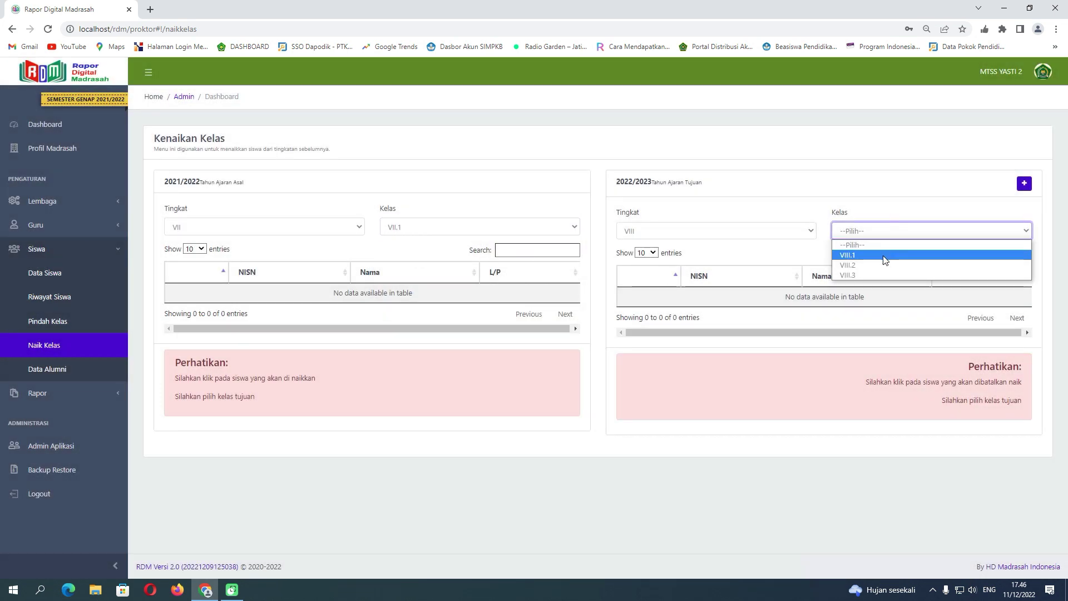
pyautogui.click(884, 255)
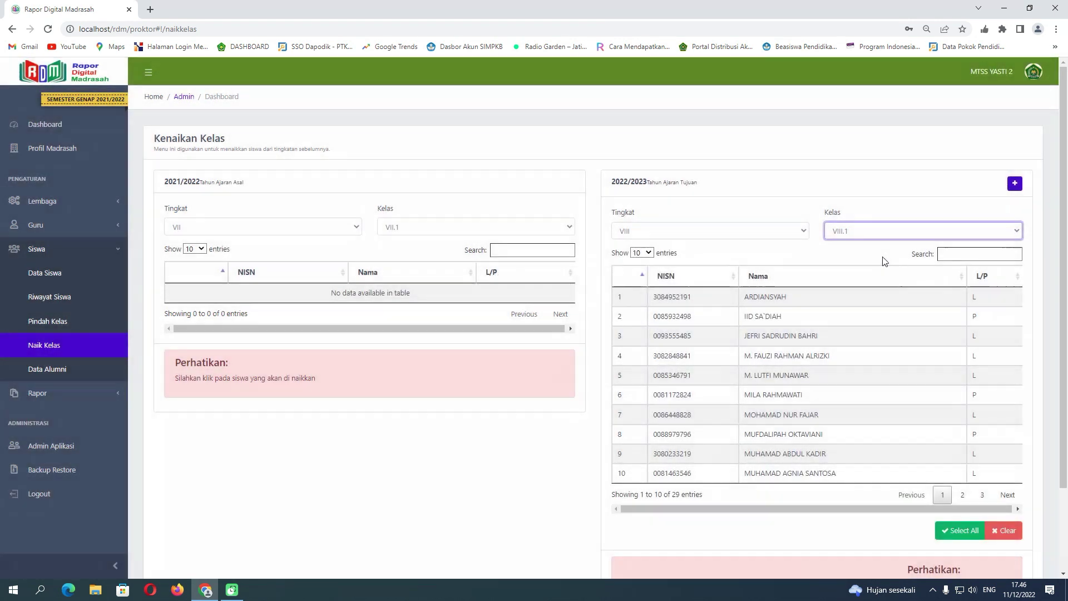
# Promote all listed students from class VII.2 to class VIII.2 for 2022/2023.
pyautogui.click(415, 228)
pyautogui.click(411, 263)
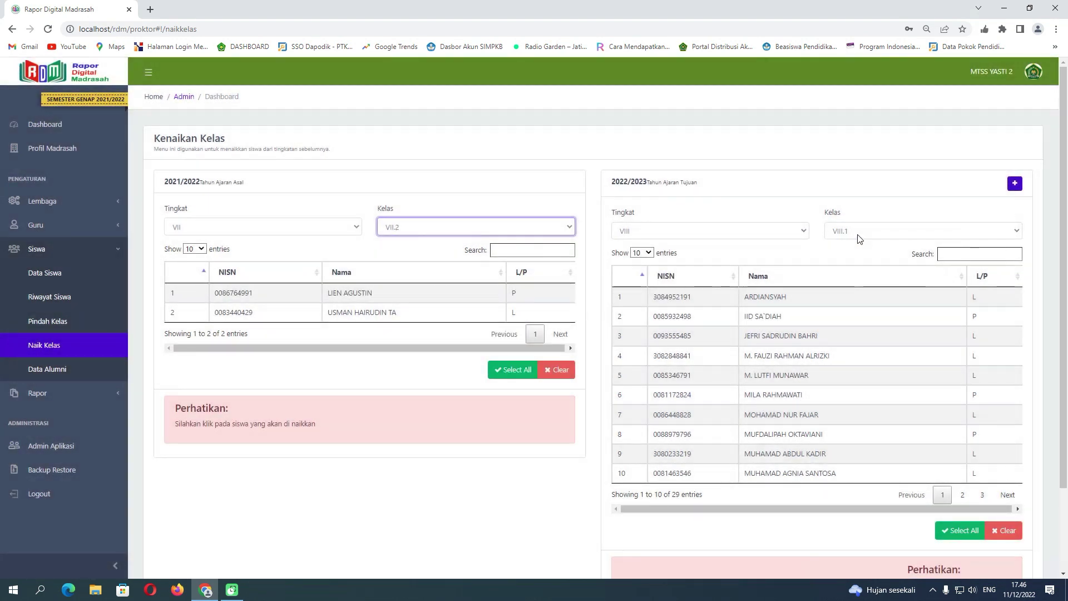
pyautogui.click(857, 236)
pyautogui.click(859, 266)
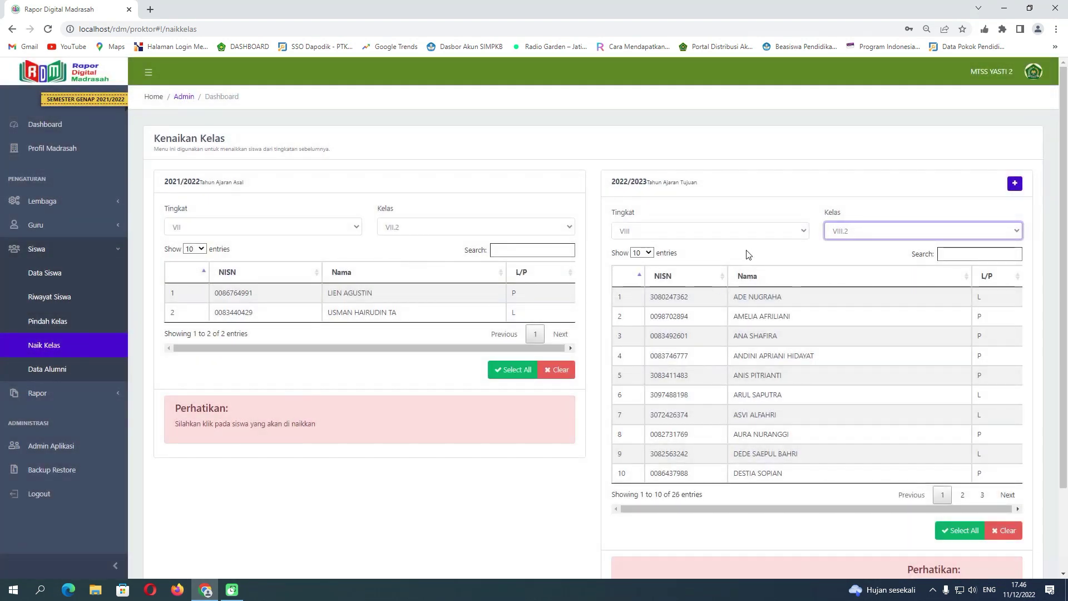
pyautogui.click(518, 370)
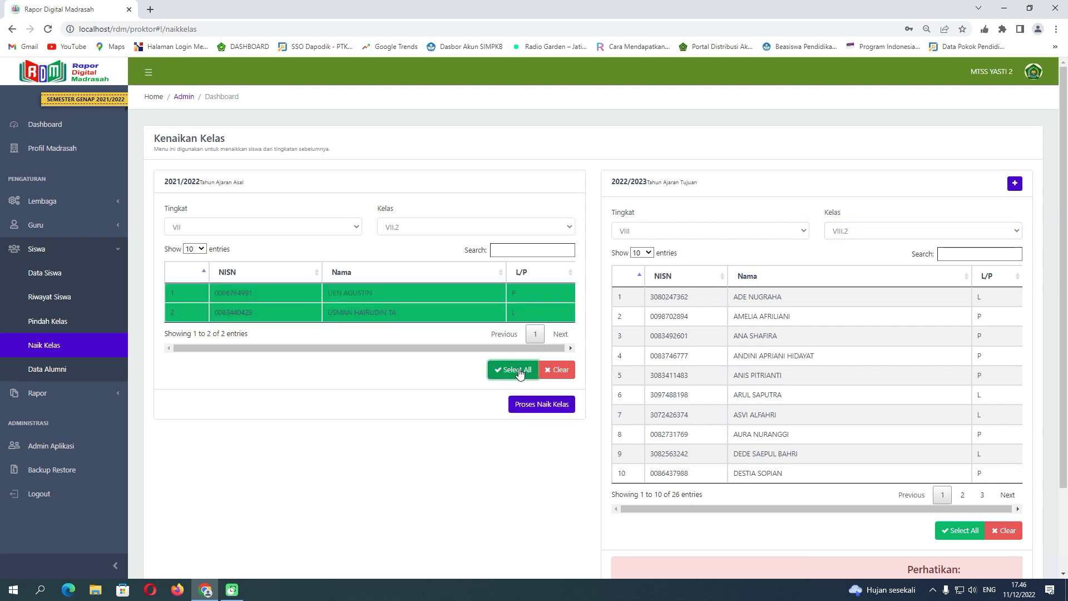
pyautogui.click(537, 405)
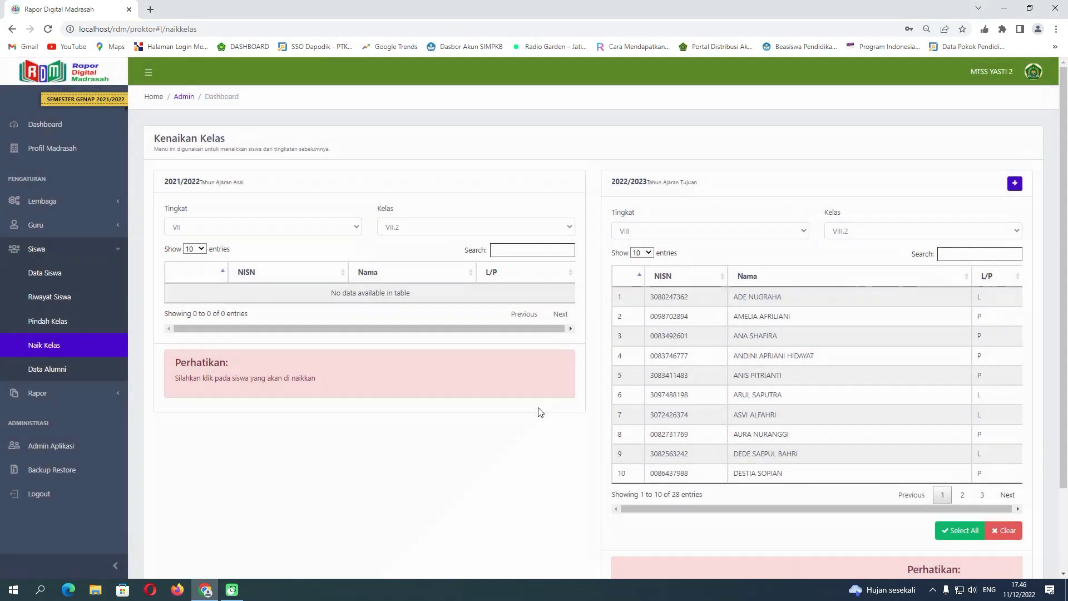
# Check source class VII.3 against destination class VIII.3 for students awaiting promotion.
pyautogui.click(834, 231)
pyautogui.click(871, 274)
pyautogui.click(490, 226)
pyautogui.click(515, 271)
# Set the source level to VIII and promote all listed students of the chosen class to its matching grade IX class.
pyautogui.click(262, 227)
pyautogui.click(296, 258)
pyautogui.click(710, 230)
pyautogui.click(854, 239)
pyautogui.click(476, 227)
pyautogui.click(394, 265)
pyautogui.click(924, 231)
pyautogui.click(857, 260)
pyautogui.click(512, 349)
pyautogui.click(542, 383)
# Promote all listed students from class VIII.3 to class IX.3.
pyautogui.click(476, 226)
pyautogui.click(394, 271)
pyautogui.click(924, 230)
pyautogui.click(857, 279)
pyautogui.click(512, 369)
pyautogui.click(541, 404)
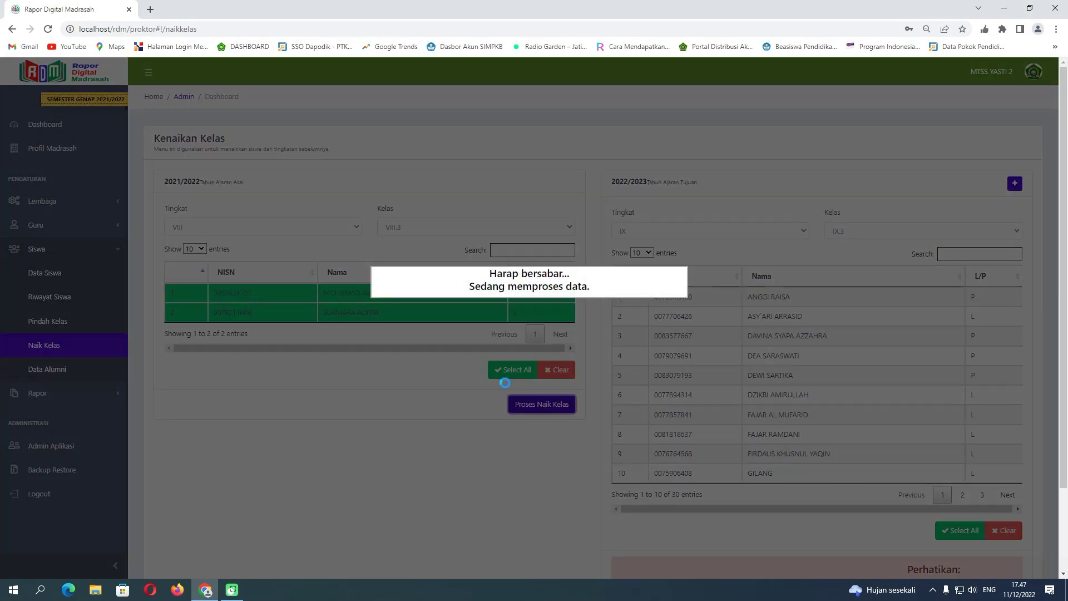
# Set the source to level IX, class IX.1, and the destination class to Alumni under Lulus.
pyautogui.click(329, 224)
pyautogui.click(299, 269)
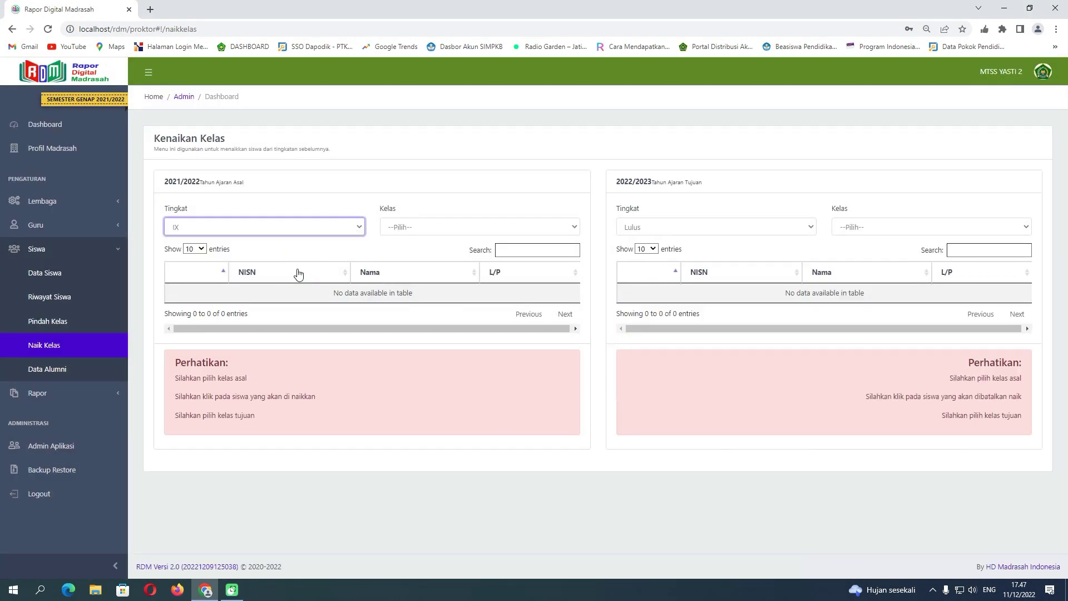
pyautogui.click(445, 228)
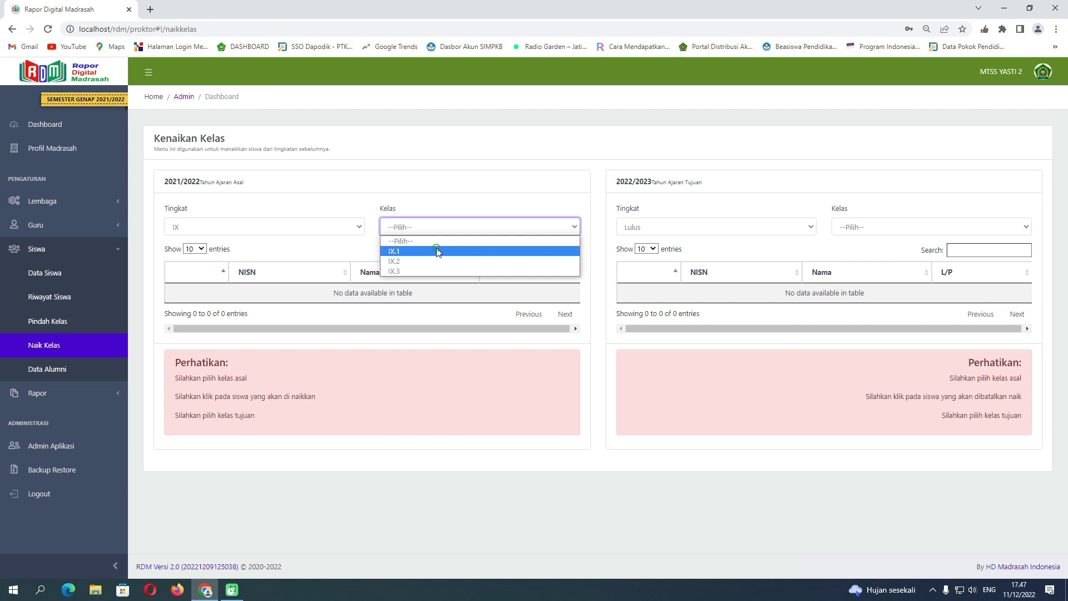
pyautogui.click(393, 248)
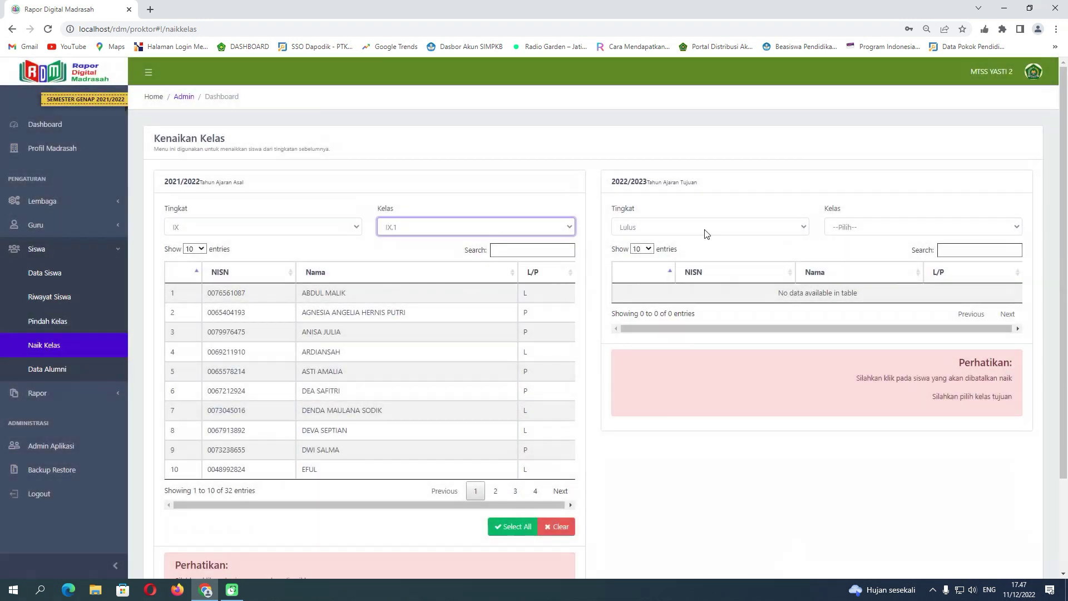
pyautogui.click(849, 229)
pyautogui.click(852, 250)
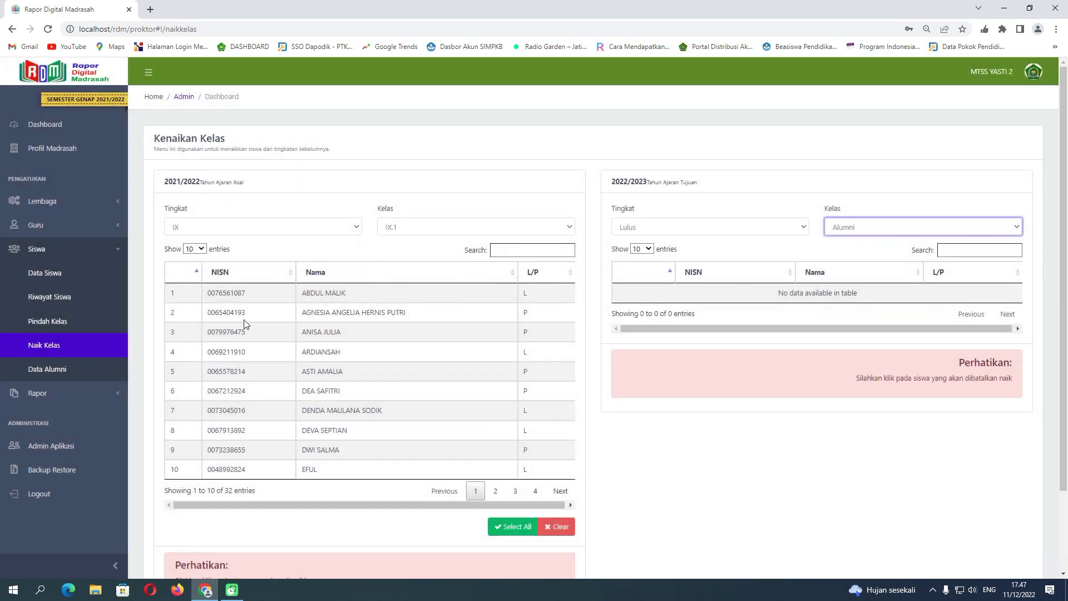
# Show 50 entries in the source table, select all IX.1 students and process their move to Alumni.
pyautogui.click(196, 249)
pyautogui.click(196, 280)
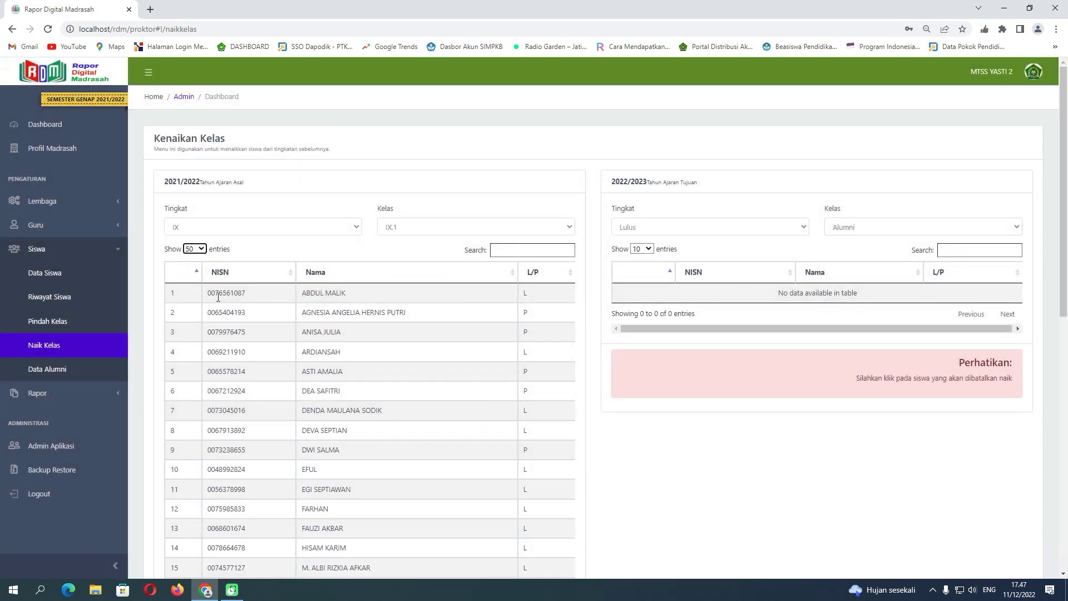
pyautogui.scroll(-8, 394, 434)
pyautogui.click(507, 514)
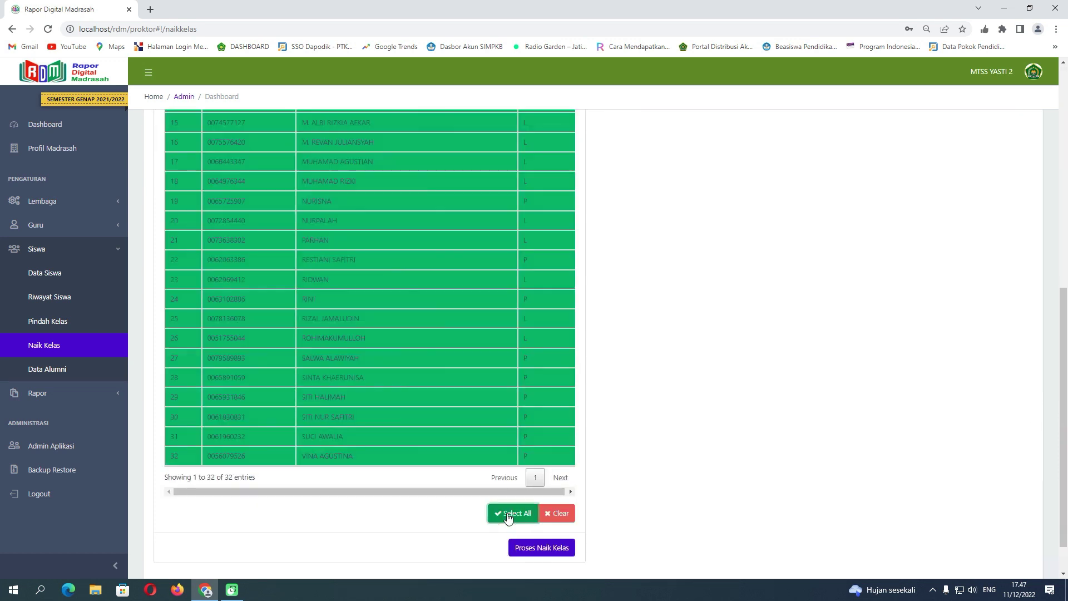
pyautogui.scroll(8, 495, 399)
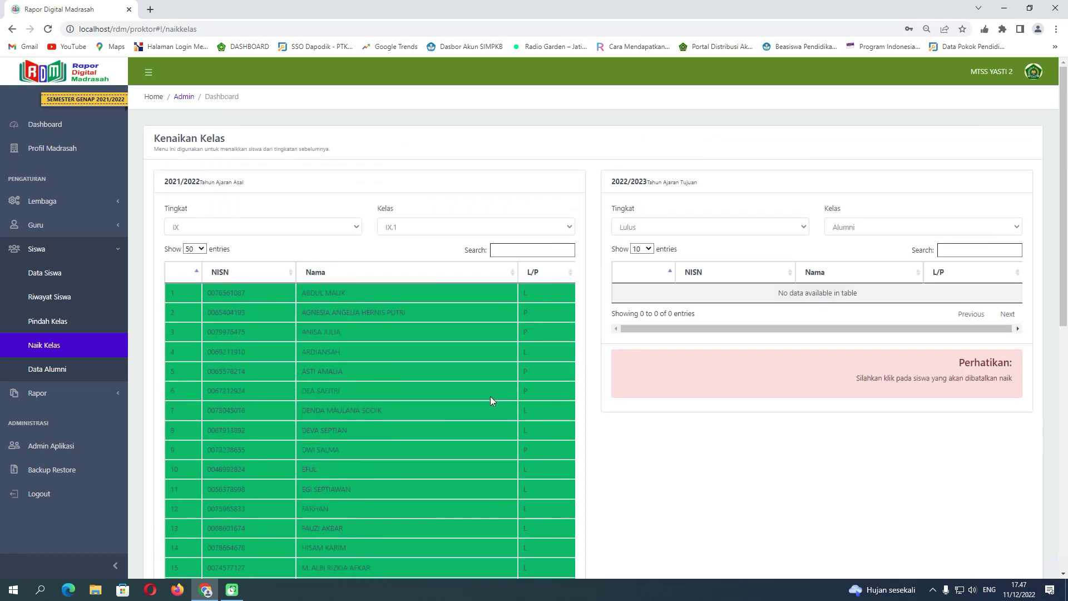
pyautogui.scroll(-9, 490, 396)
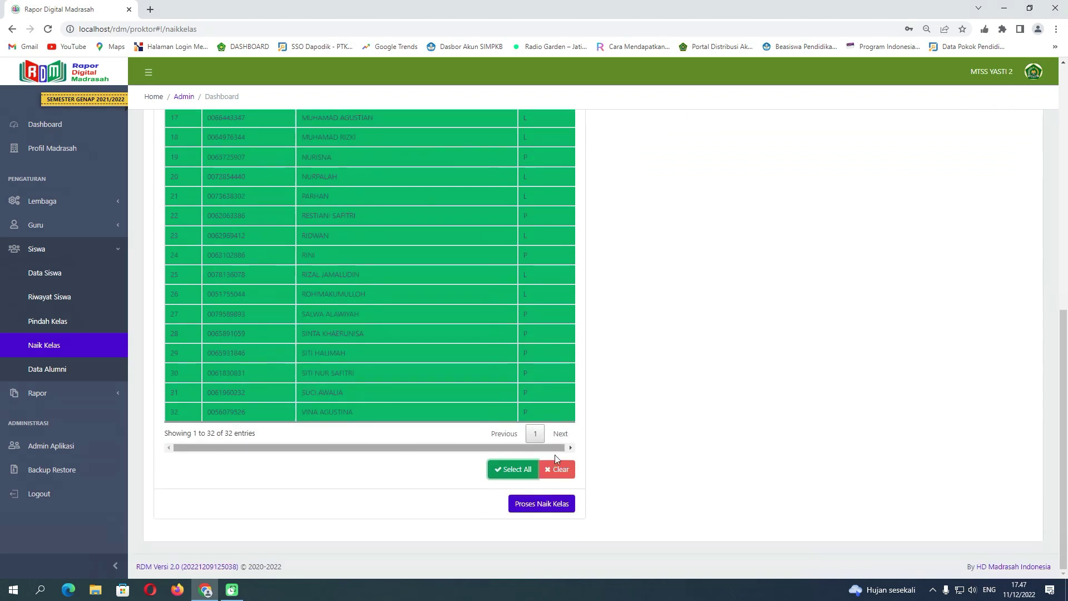
pyautogui.click(542, 503)
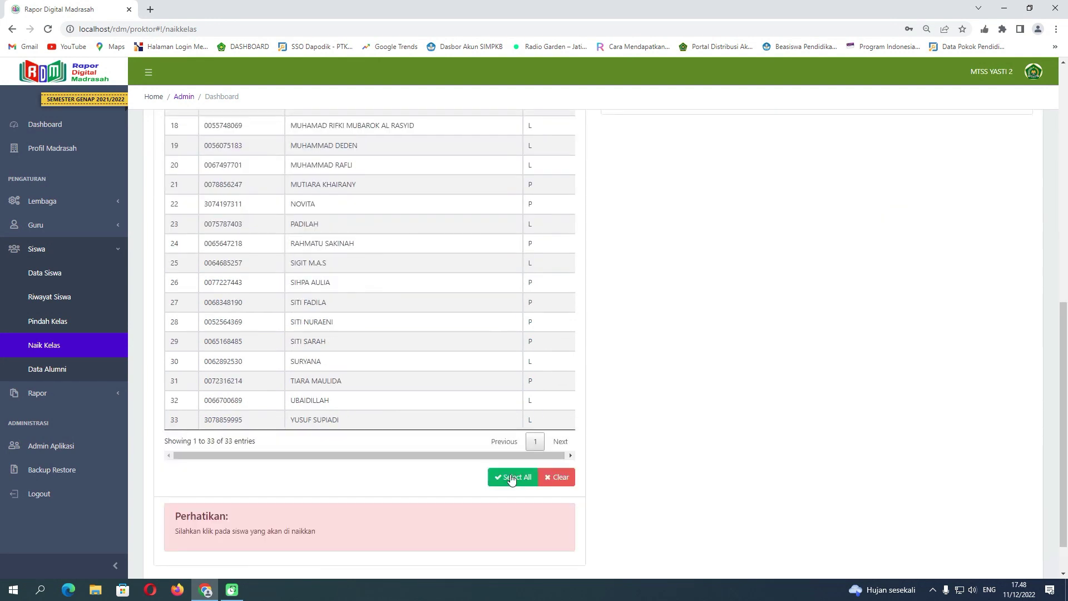
# Move all students of the next grade IX class to Alumni, and recheck class VII.1 for students awaiting promotion.
pyautogui.click(542, 226)
pyautogui.scroll(-5, 566, 226)
pyautogui.click(506, 512)
pyautogui.click(543, 546)
pyautogui.click(451, 227)
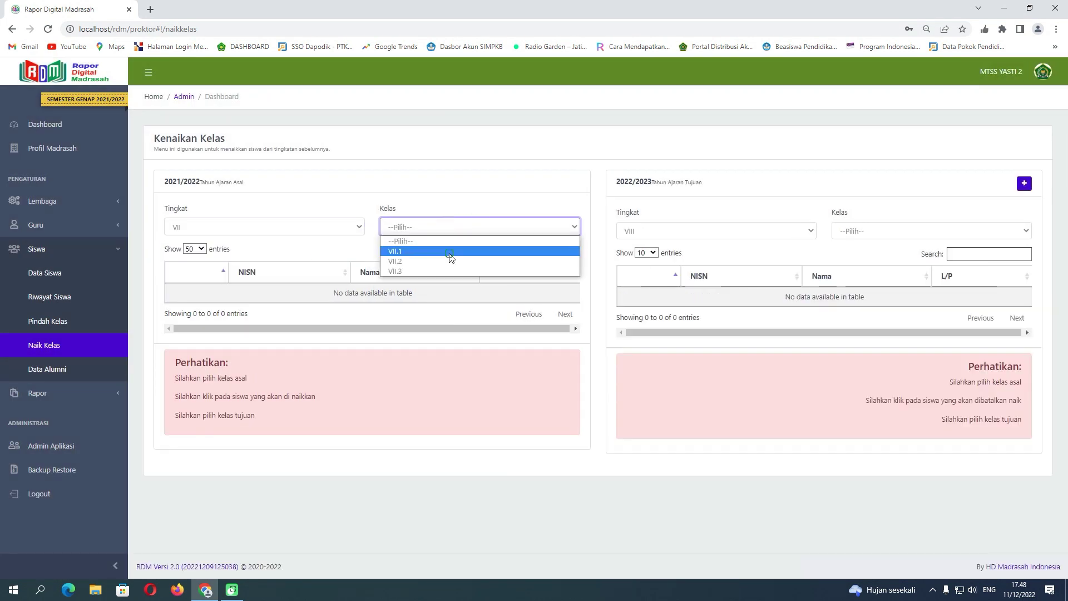
pyautogui.click(450, 251)
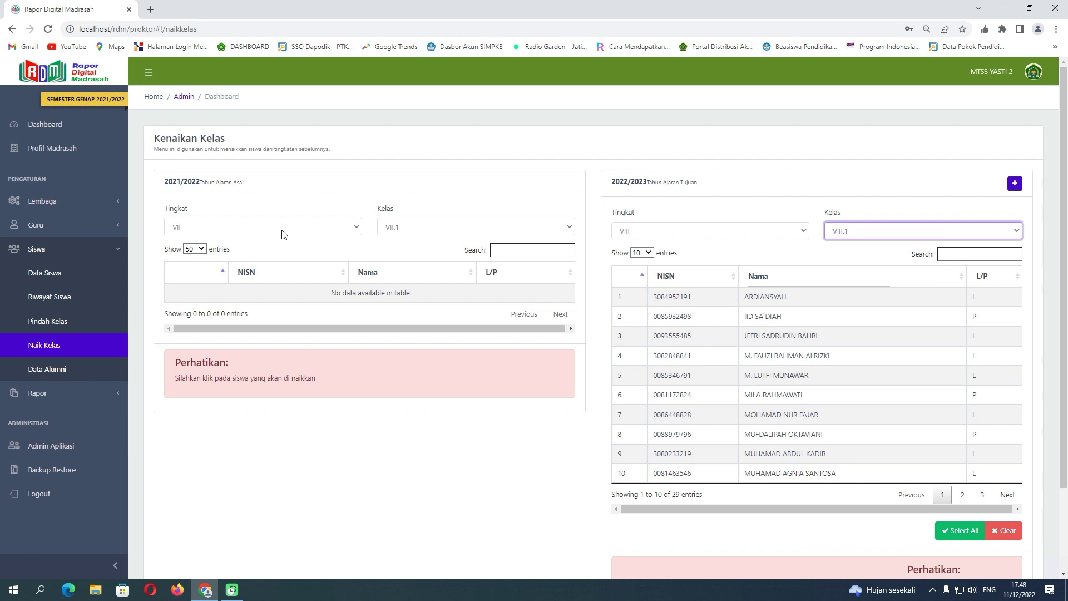
# Set the active school year to 2022/2023 and the active semester to Ganjil - Paket in the institution settings, and save.
pyautogui.click(77, 201)
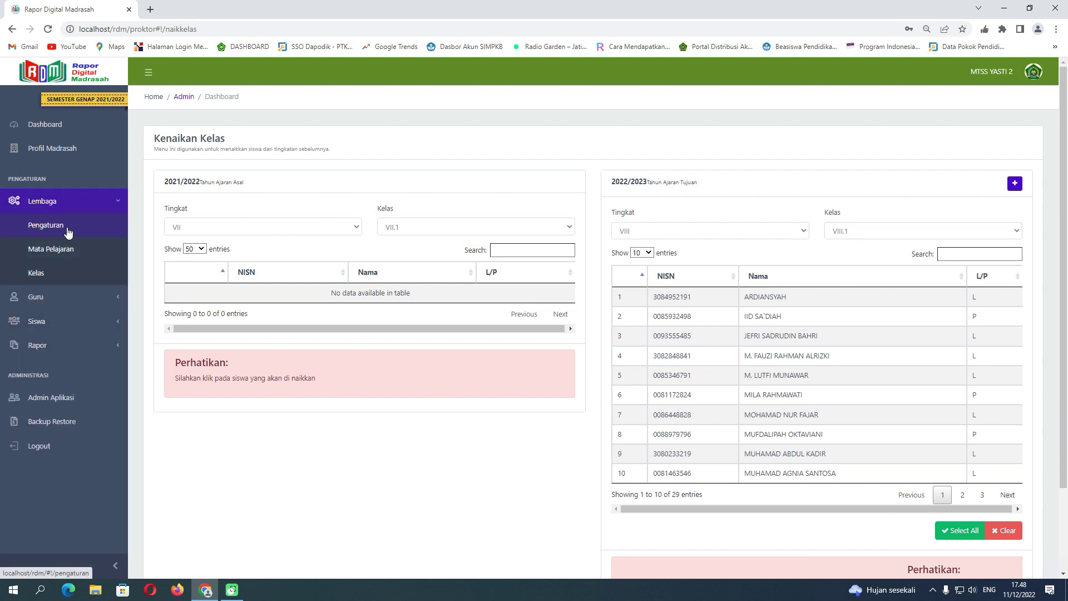
pyautogui.click(65, 228)
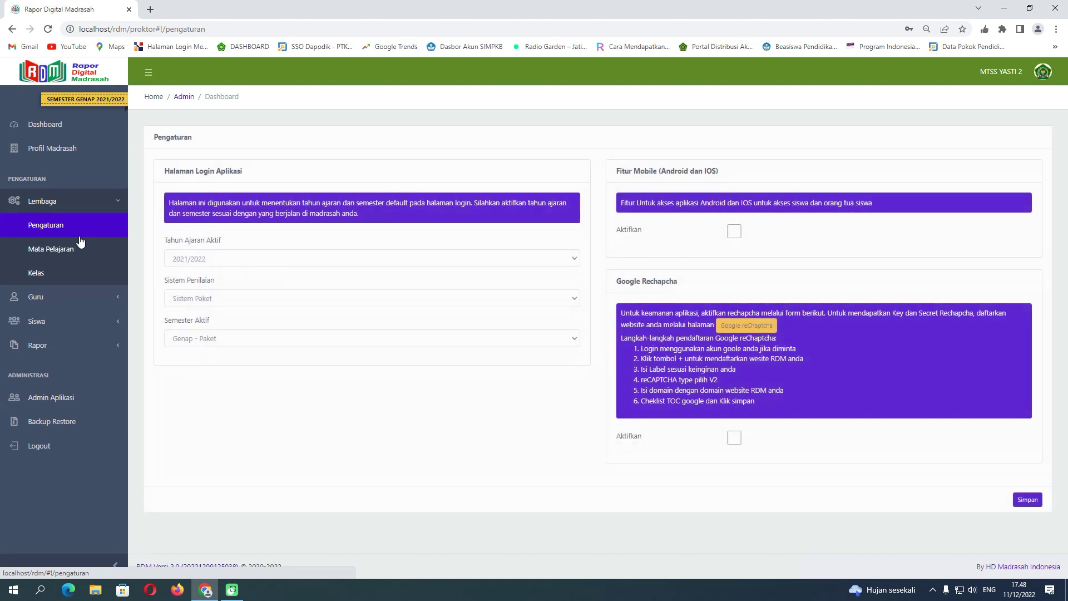
pyautogui.click(194, 259)
pyautogui.click(196, 293)
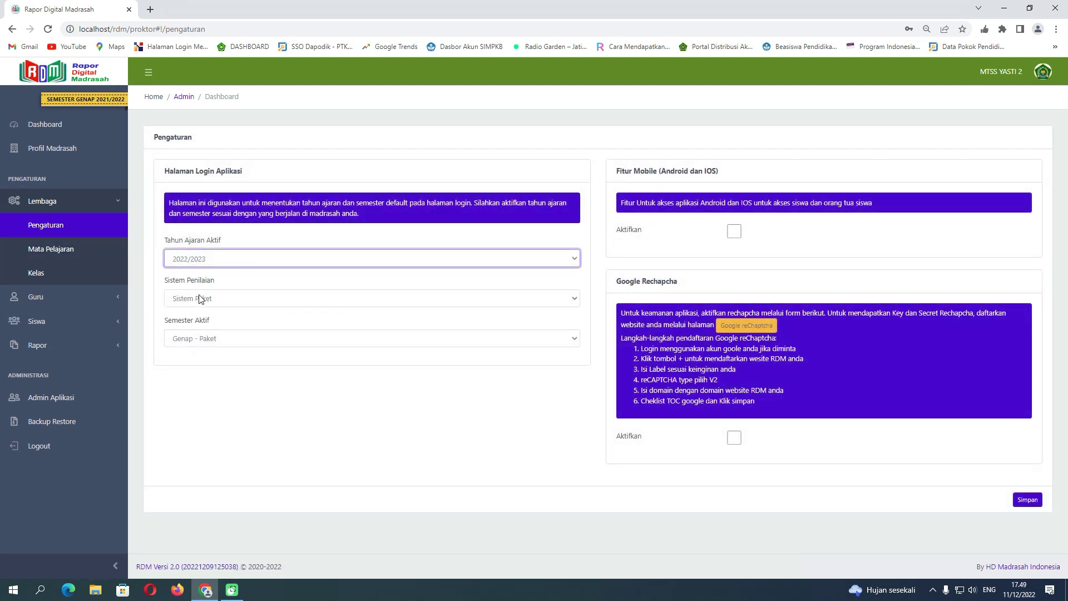
pyautogui.click(213, 341)
pyautogui.click(210, 355)
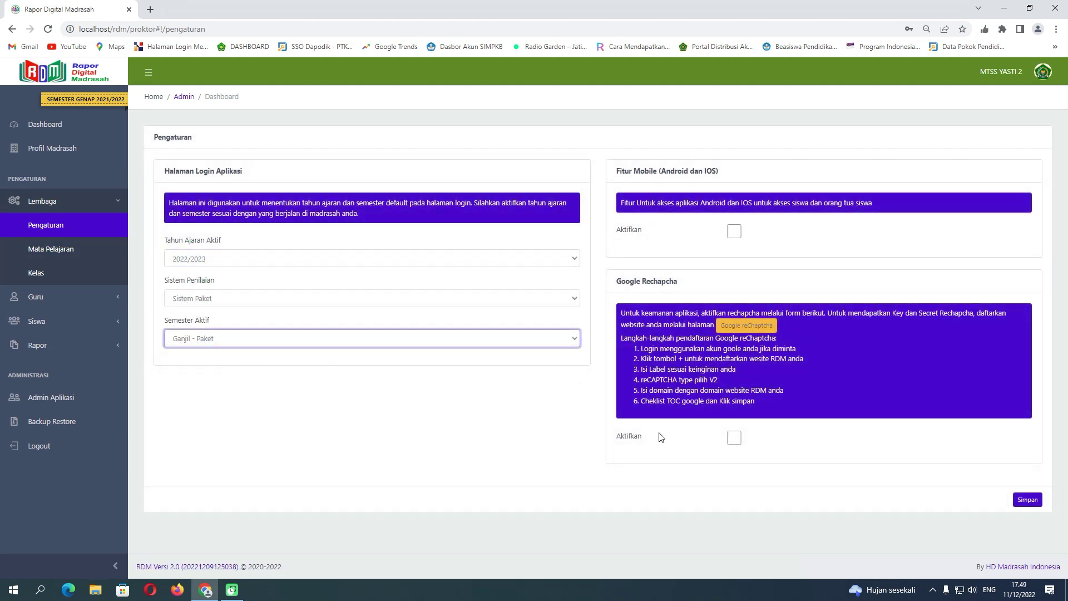
pyautogui.click(1025, 501)
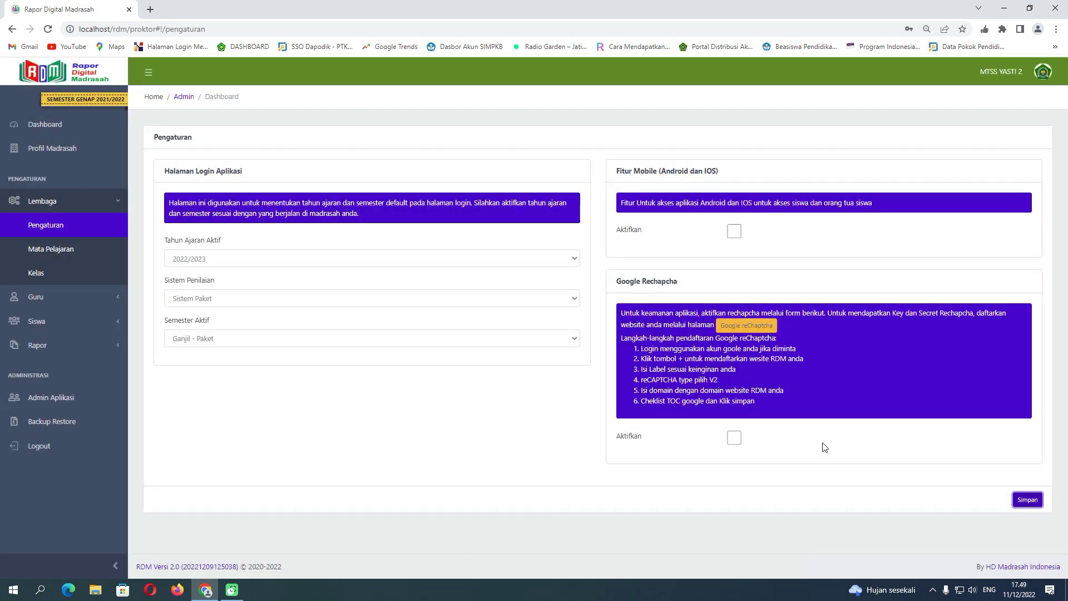
# Log out and log back in for 2022/2023 Ganjil with the saved admin username and the account password.
pyautogui.click(1043, 72)
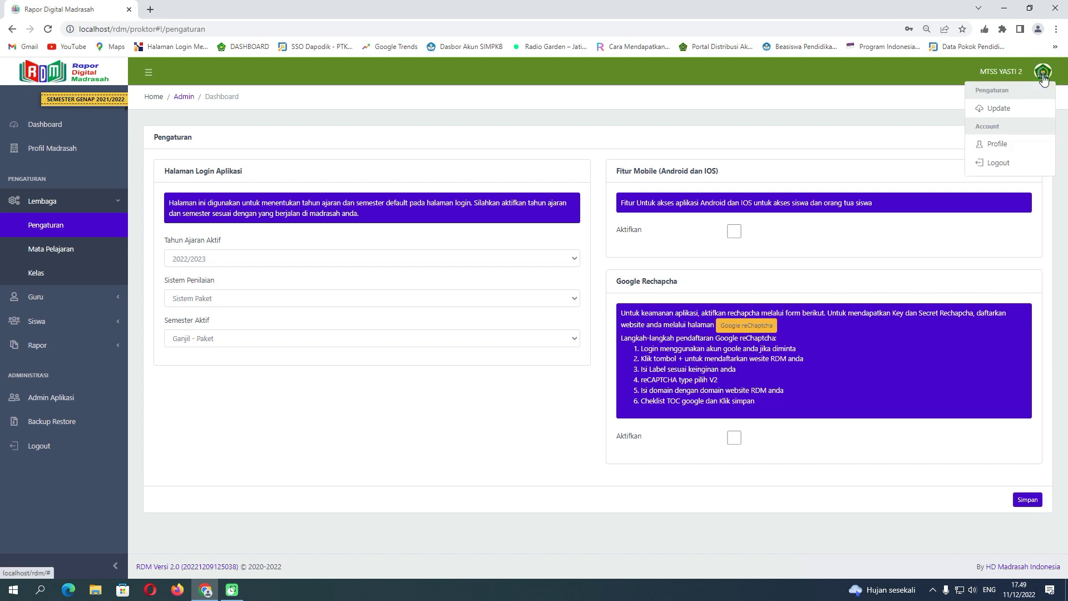
pyautogui.click(1014, 163)
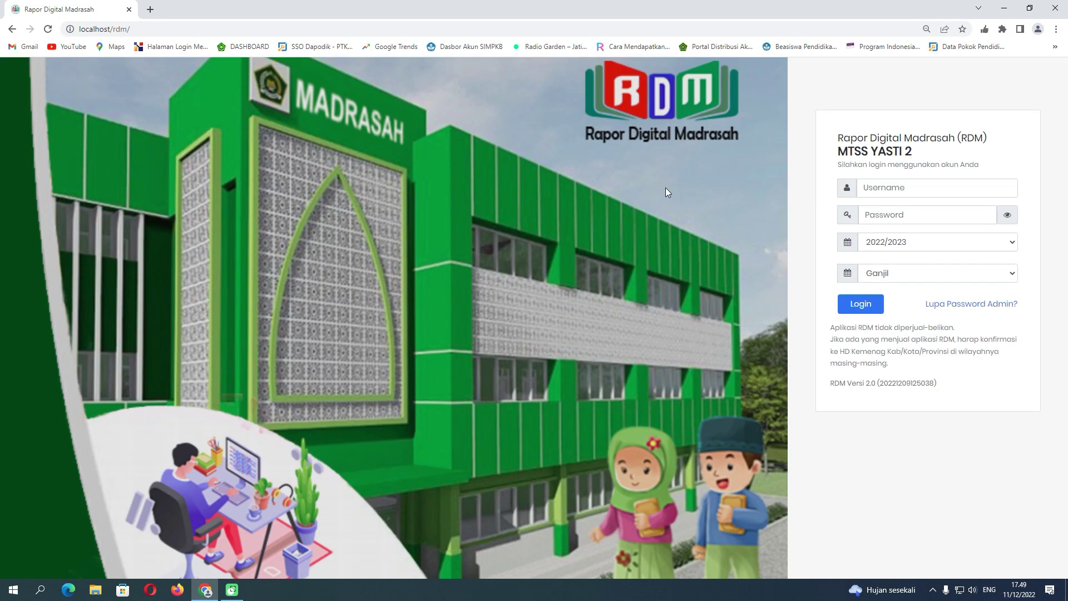
pyautogui.click(871, 188)
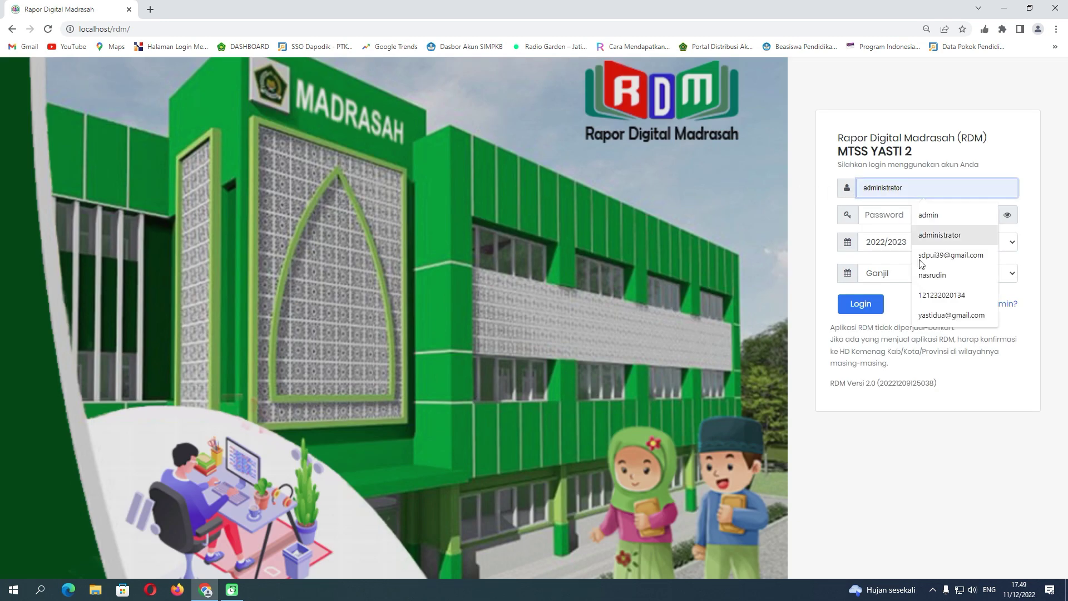
pyautogui.click(942, 295)
pyautogui.click(892, 219)
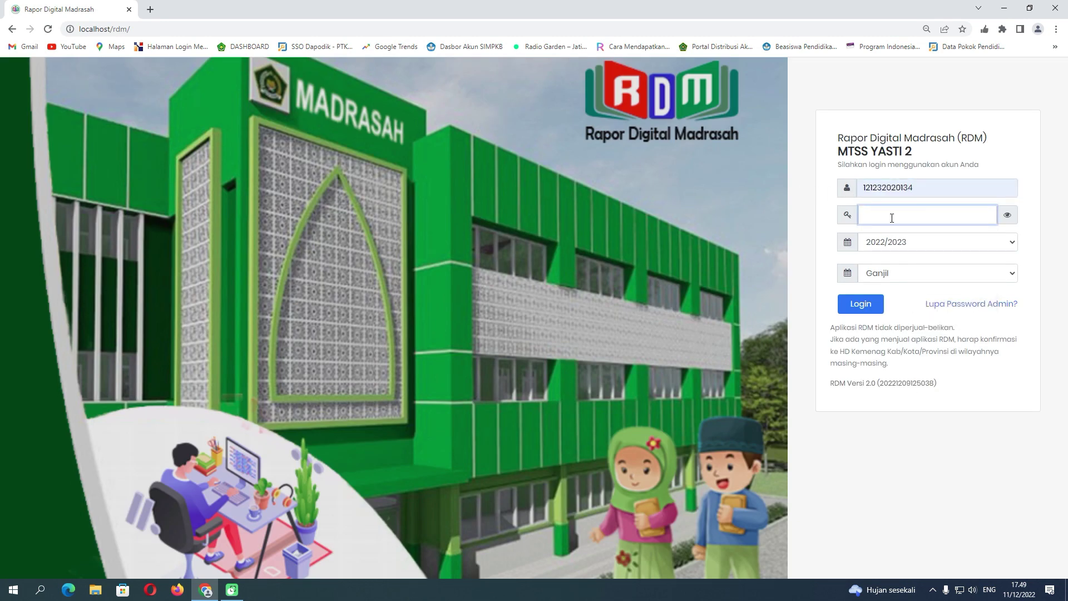
pyautogui.hotkey('ctrl', 'v')
pyautogui.click(869, 304)
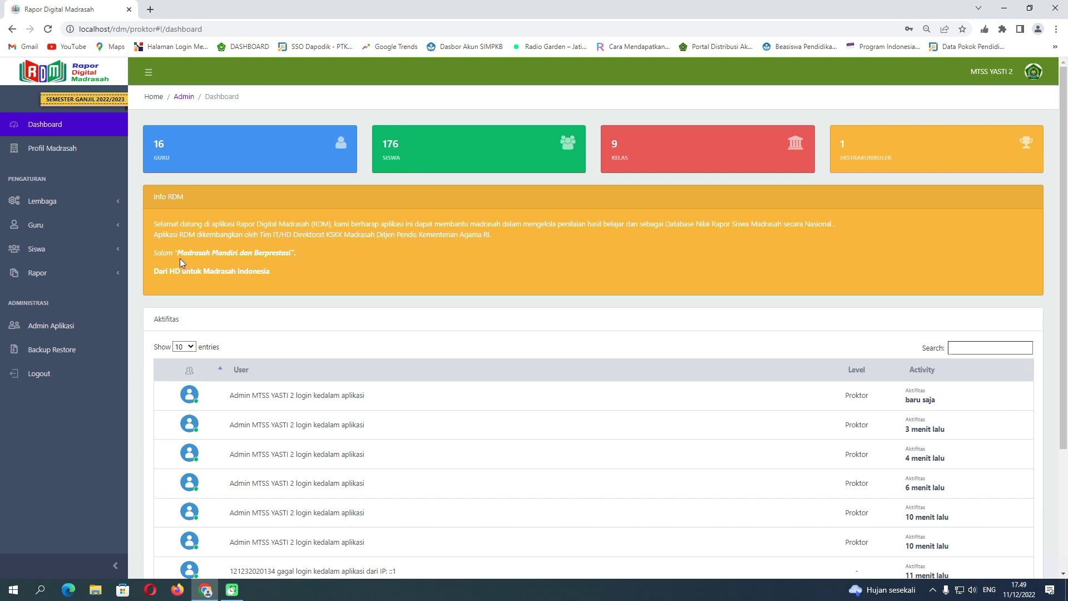
# Review the Data Siswa student lists of level VIII for classes VIII.1 and VIII.2.
pyautogui.click(94, 251)
pyautogui.click(76, 280)
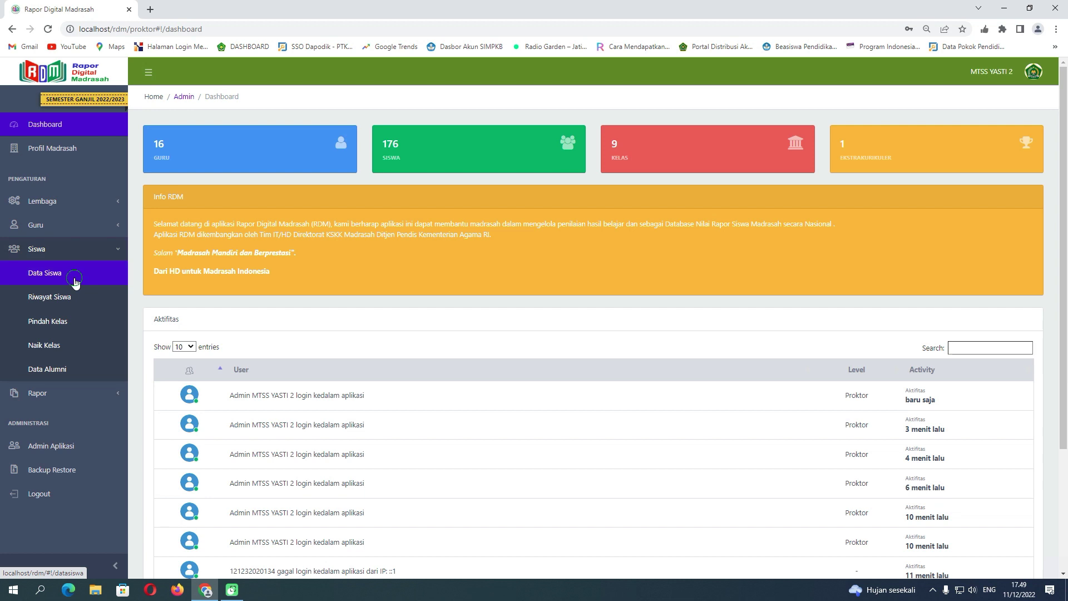
pyautogui.click(225, 202)
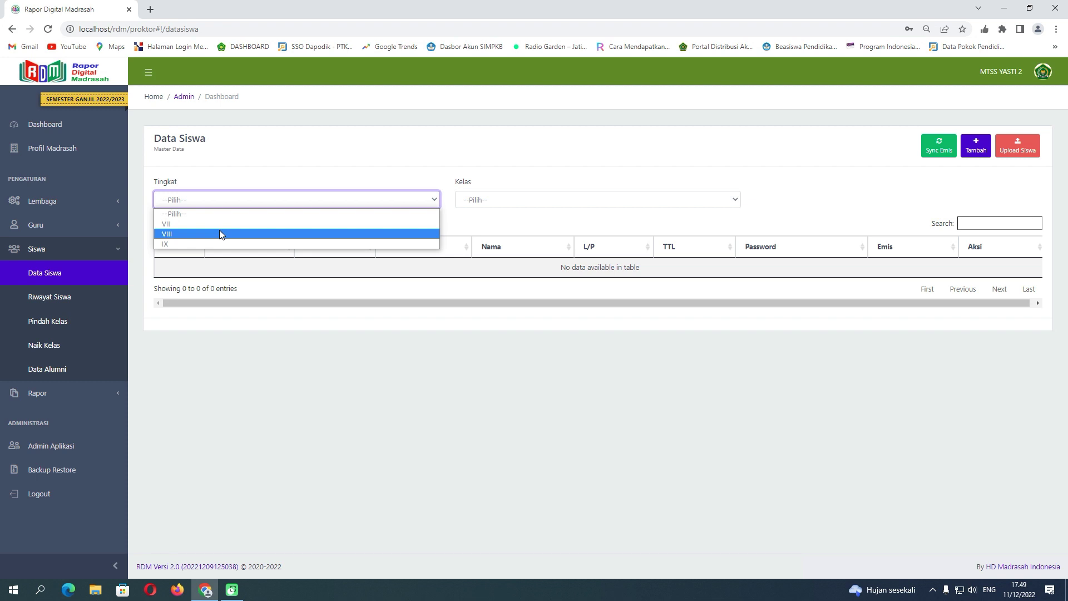
pyautogui.click(220, 232)
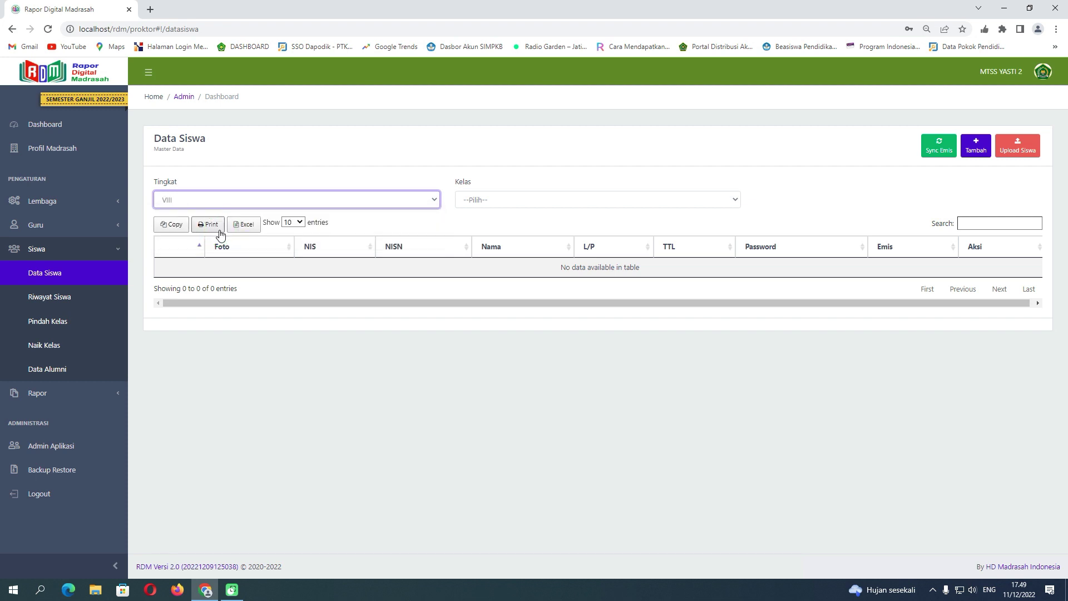
pyautogui.click(483, 205)
pyautogui.click(482, 224)
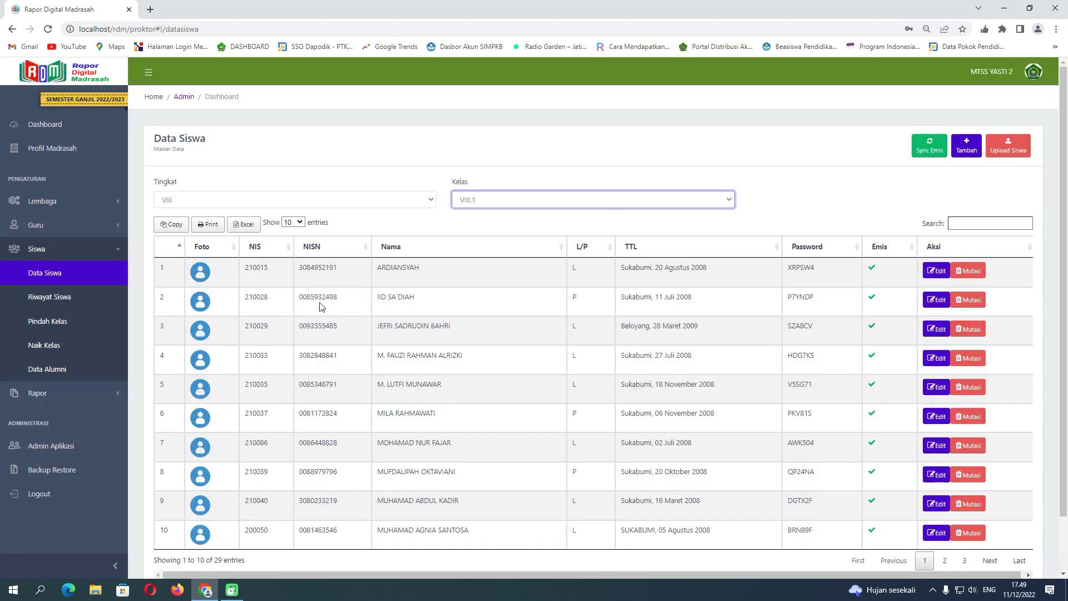
pyautogui.click(477, 205)
pyautogui.click(477, 230)
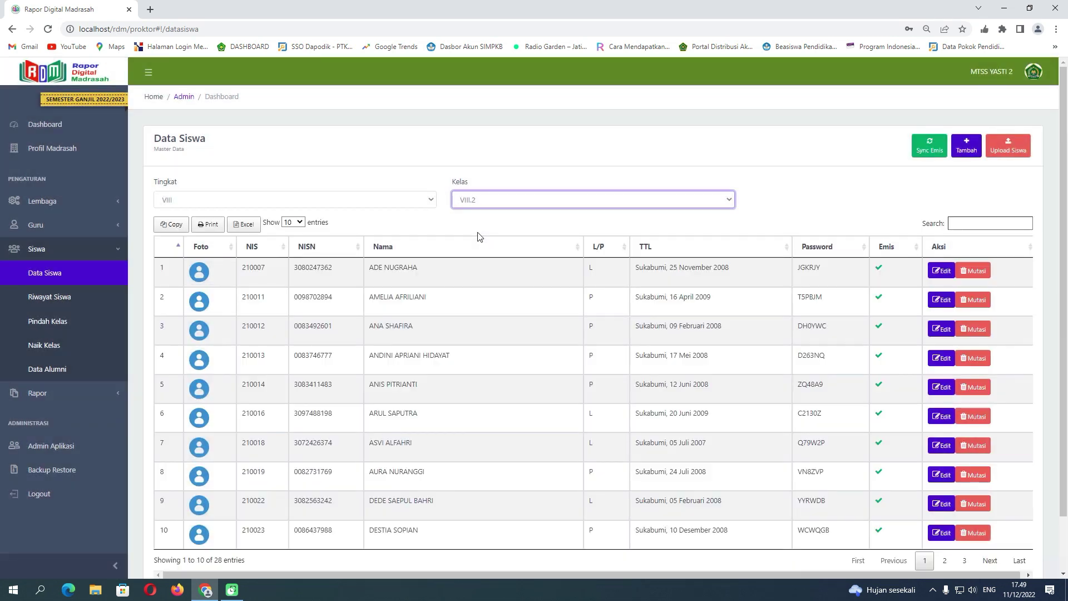
# Review the Data Siswa student lists of class IX.3 in level IX and class VII.1 in level VII.
pyautogui.click(371, 203)
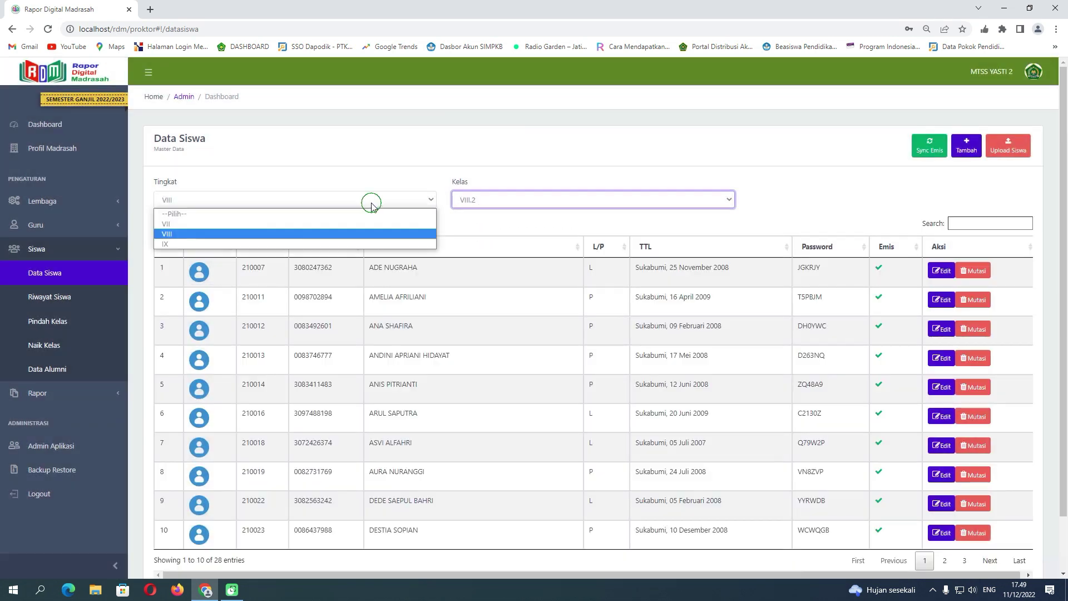
pyautogui.click(342, 246)
pyautogui.click(508, 206)
pyautogui.click(502, 243)
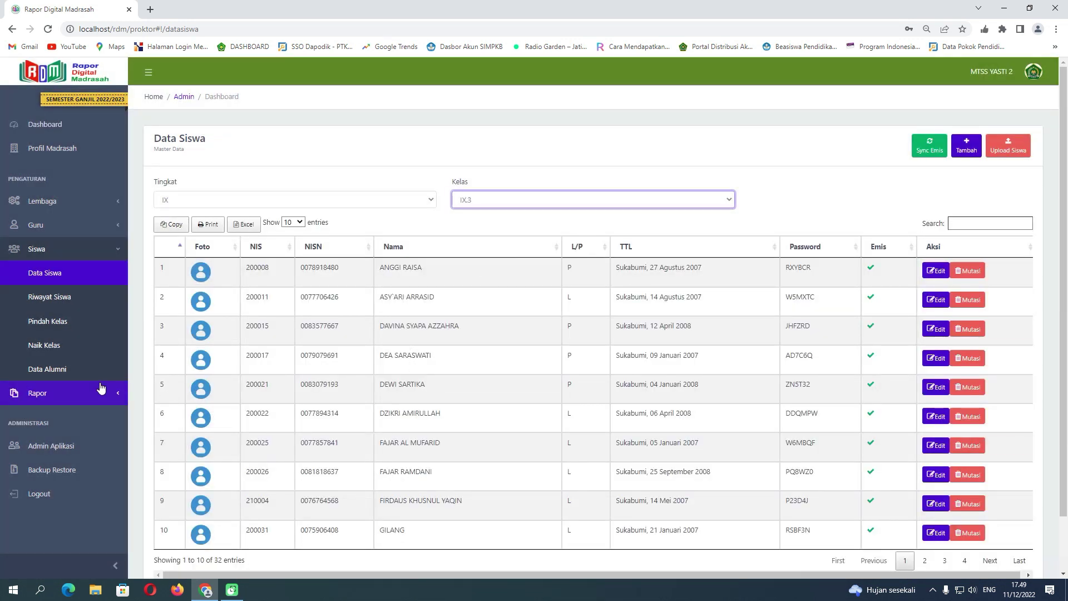
pyautogui.click(270, 201)
pyautogui.click(248, 220)
pyautogui.click(477, 199)
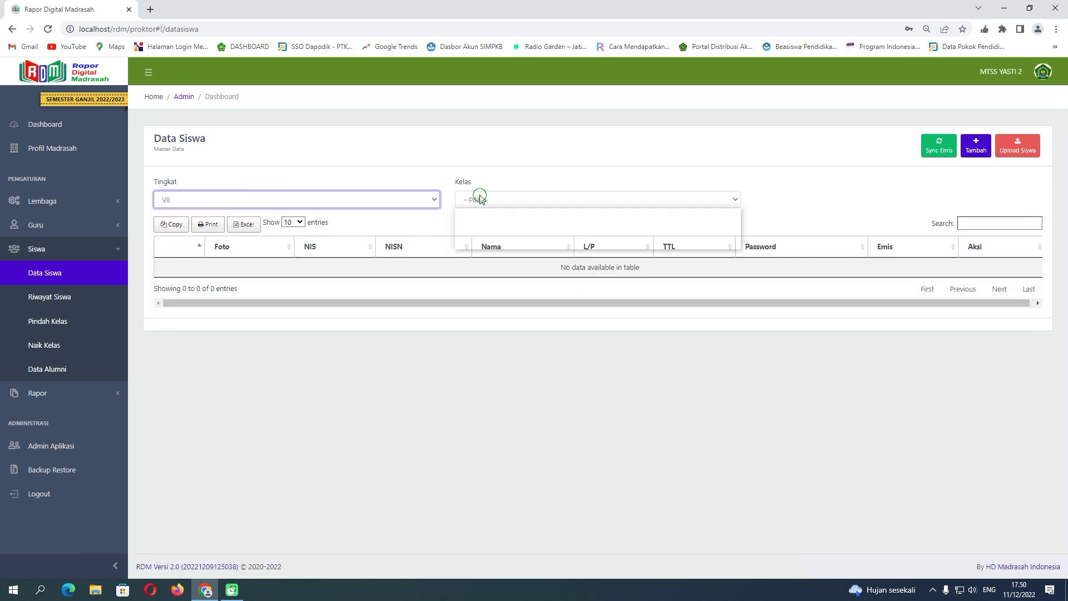
pyautogui.click(479, 218)
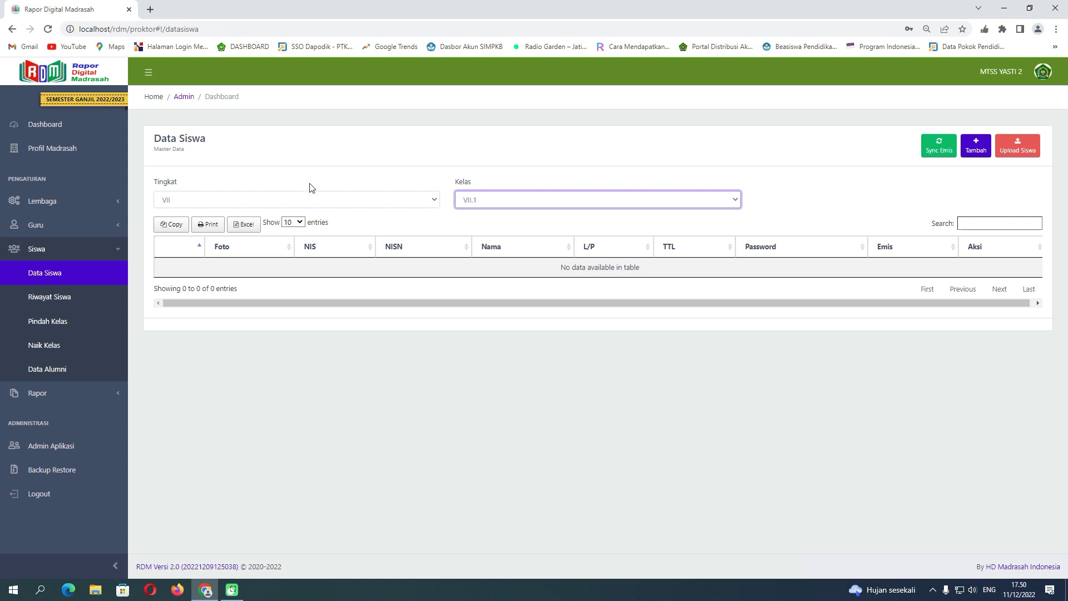
# Open the EMIS student synchronisation for level VII and examine the students of Rombel Emis 01 and their local NIS fields.
pyautogui.click(940, 146)
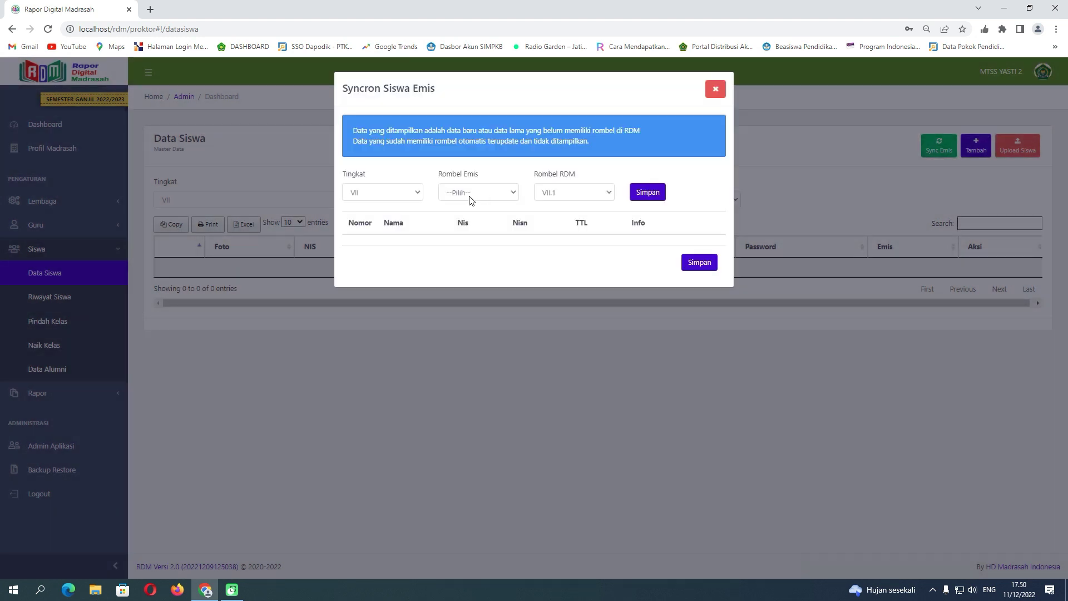
pyautogui.click(461, 196)
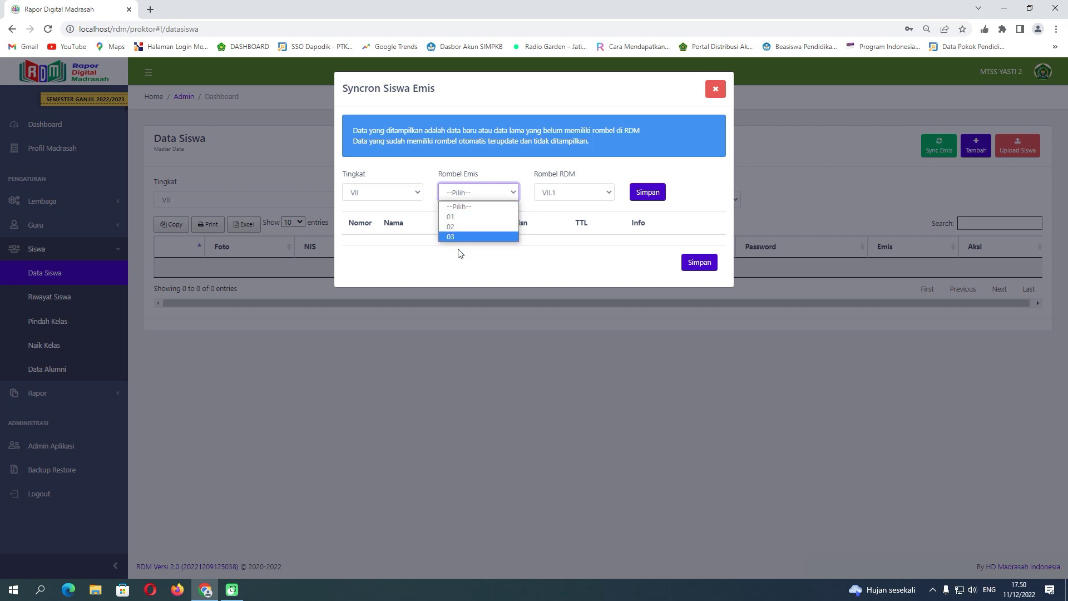
pyautogui.click(473, 216)
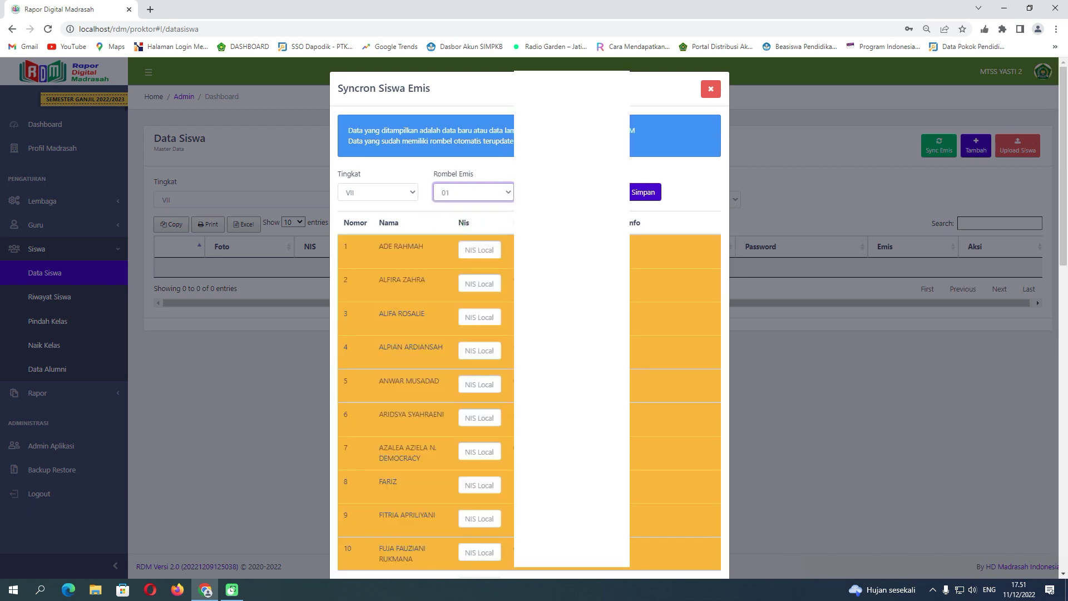
pyautogui.scroll(-6, 529, 317)
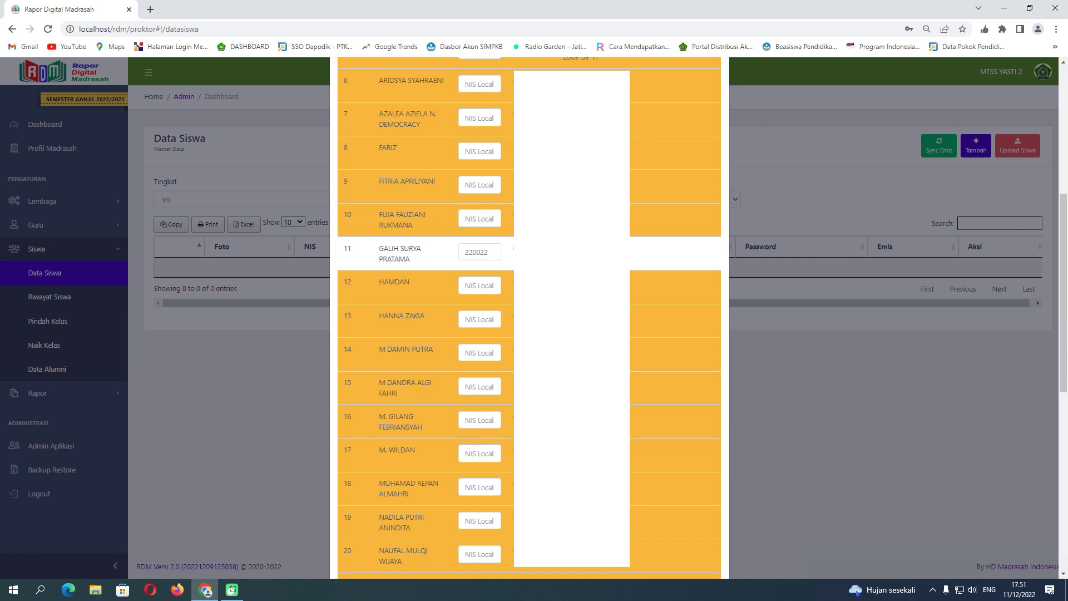
pyautogui.moveTo(490, 253); pyautogui.dragTo(465, 254)
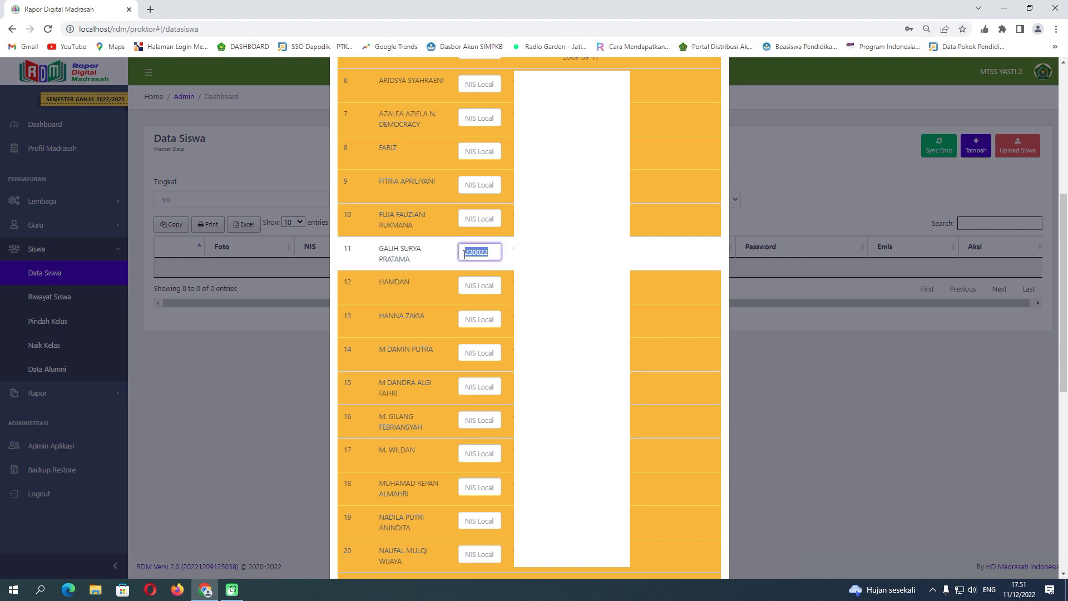
pyautogui.scroll(-8, 481, 305)
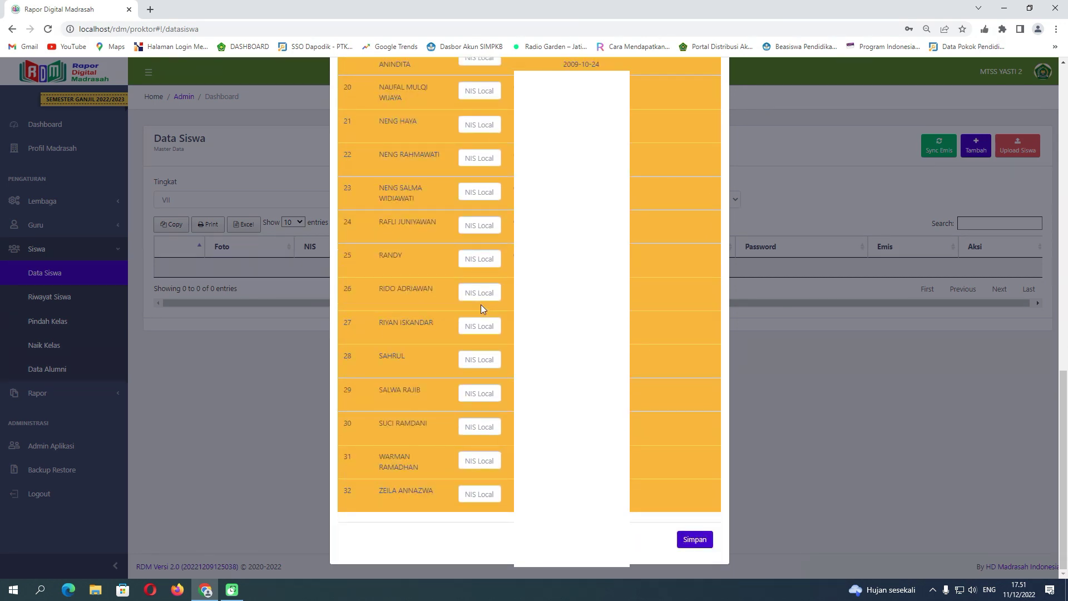
pyautogui.scroll(10, 481, 305)
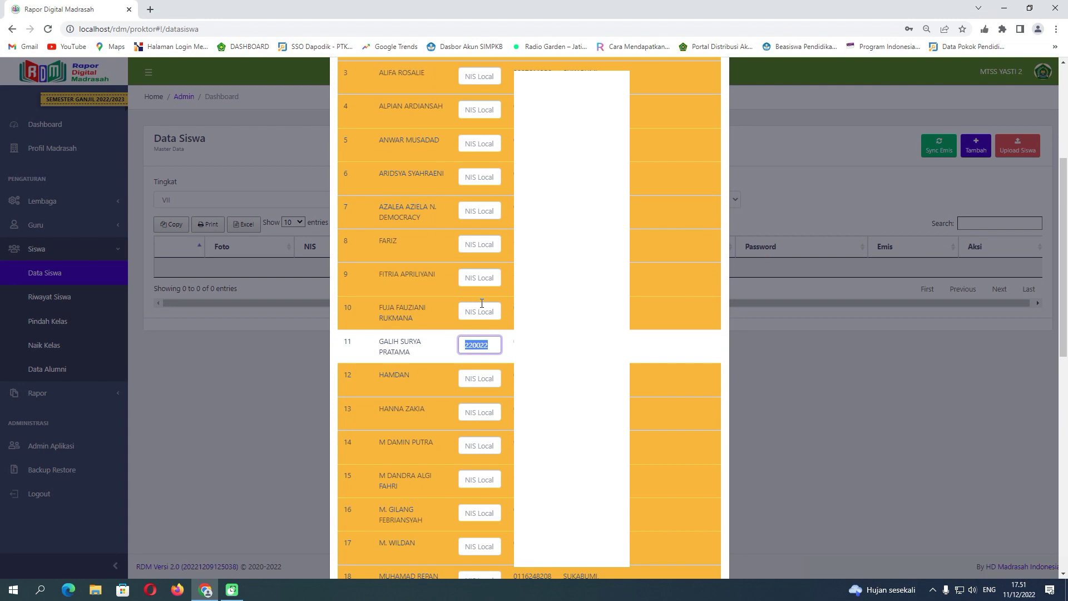
pyautogui.scroll(5, 482, 303)
pyautogui.click(487, 251)
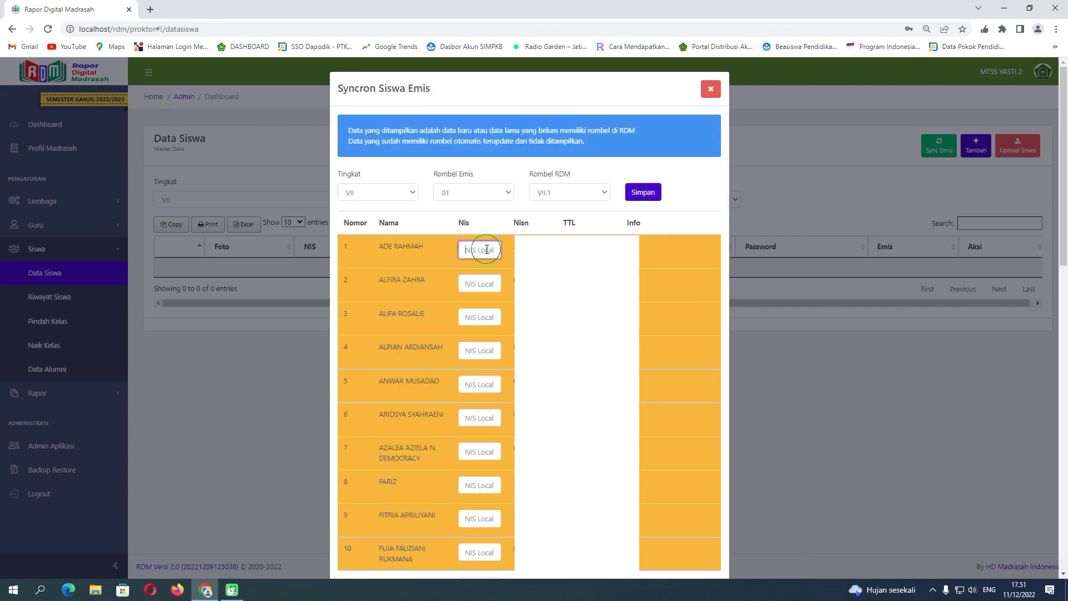
pyautogui.click(479, 282)
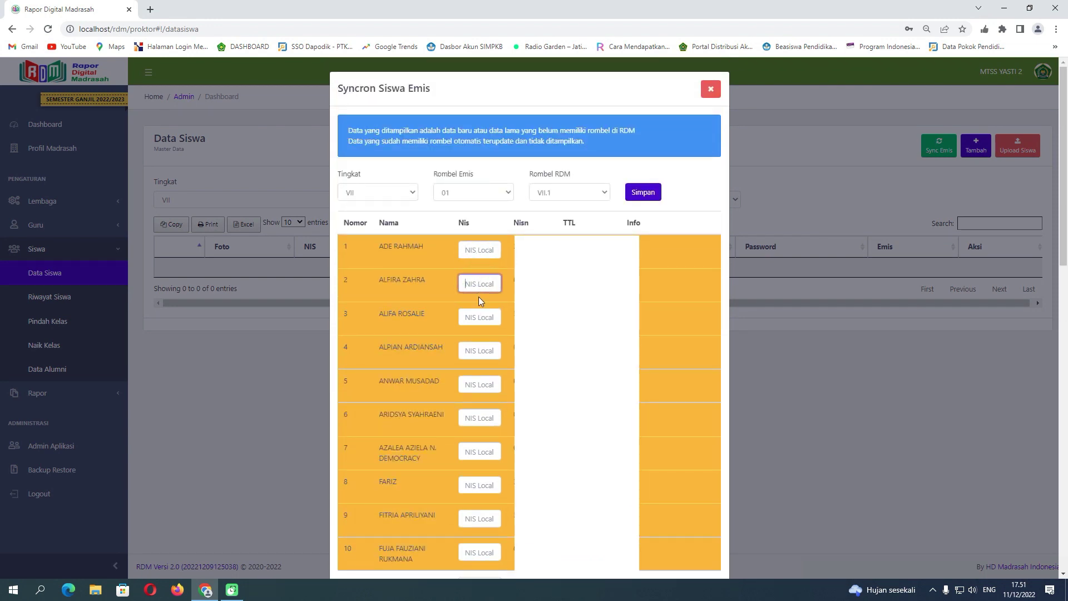
# Examine the EMIS students of Rombel Emis 02 and 03, and close the synchronisation dialog without saving.
pyautogui.click(502, 194)
pyautogui.click(488, 232)
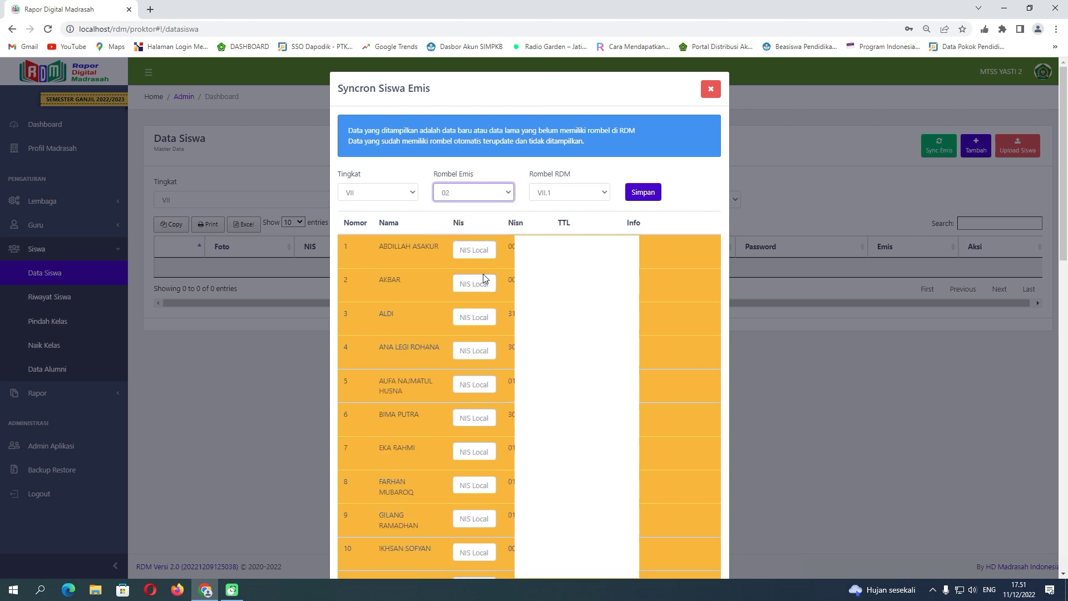
pyautogui.click(489, 199)
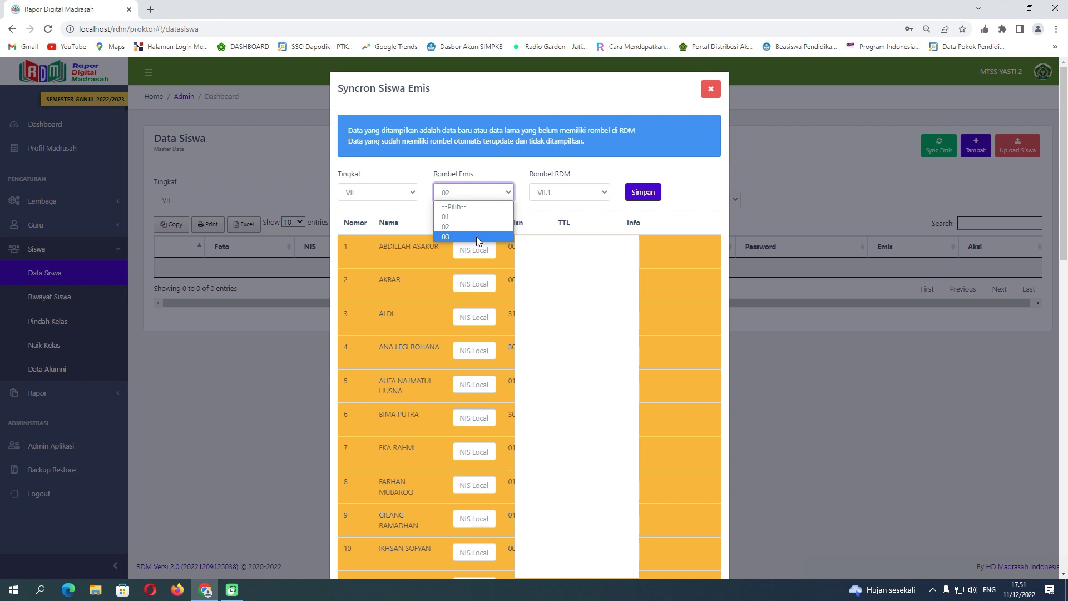
pyautogui.click(476, 236)
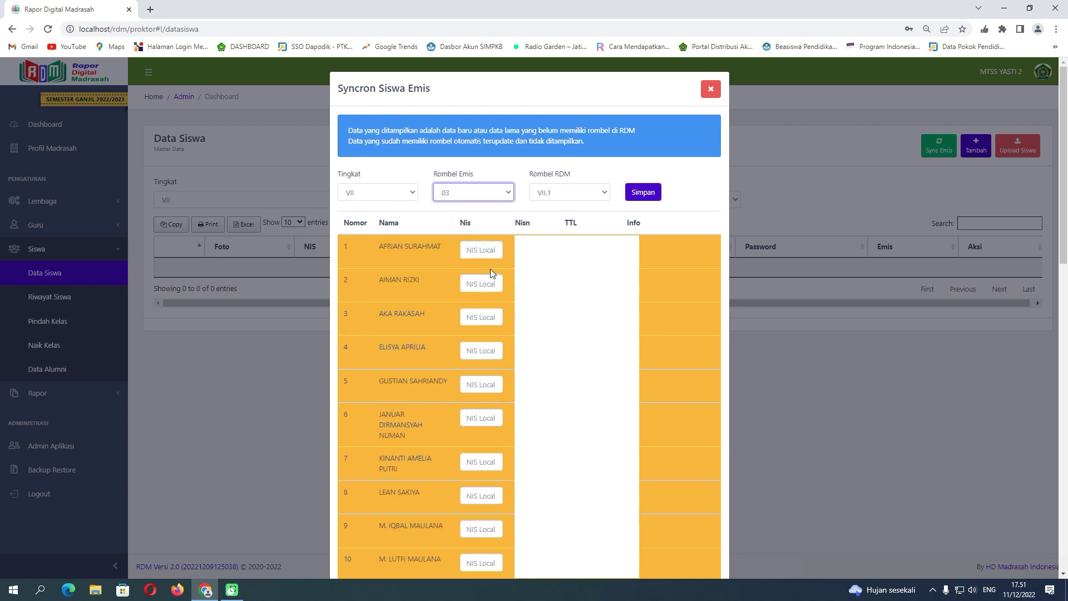
pyautogui.click(488, 248)
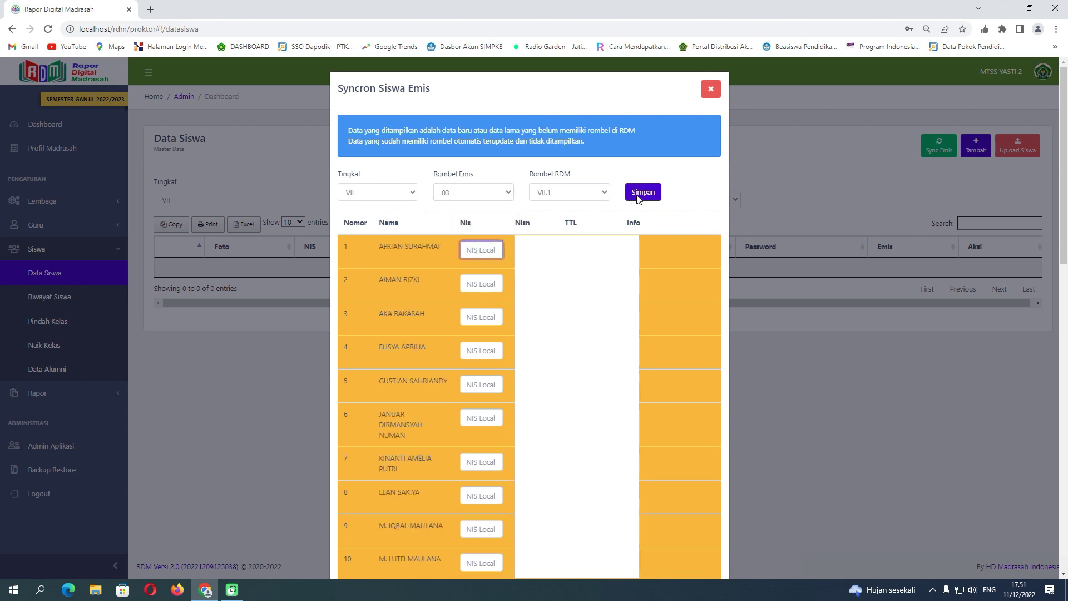
pyautogui.click(710, 90)
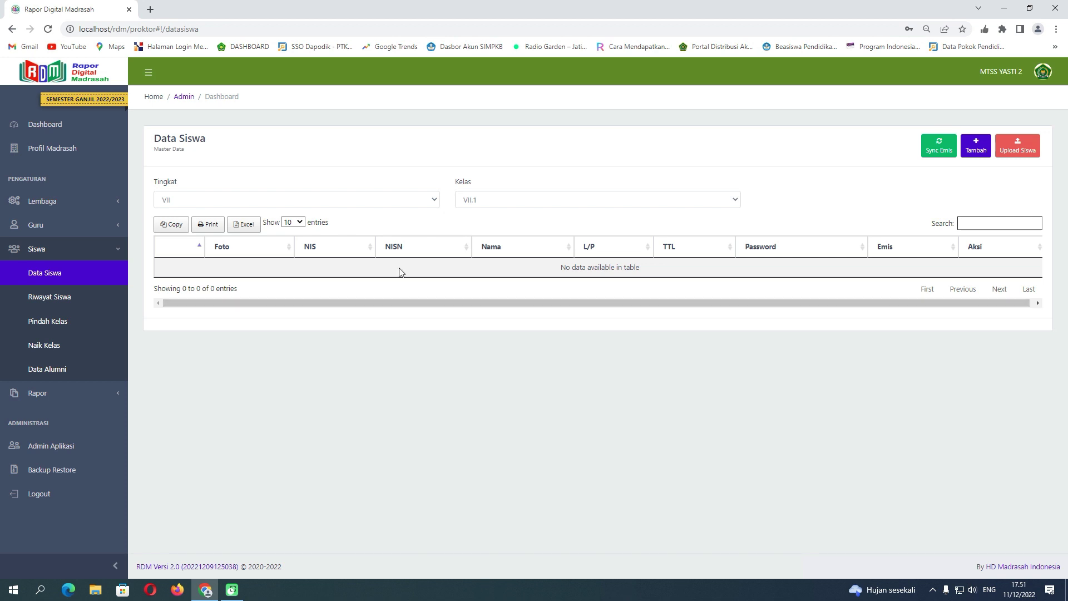
# Open the institution's Mata Pelajaran master data and synchronise the subjects.
pyautogui.click(88, 211)
pyautogui.click(73, 251)
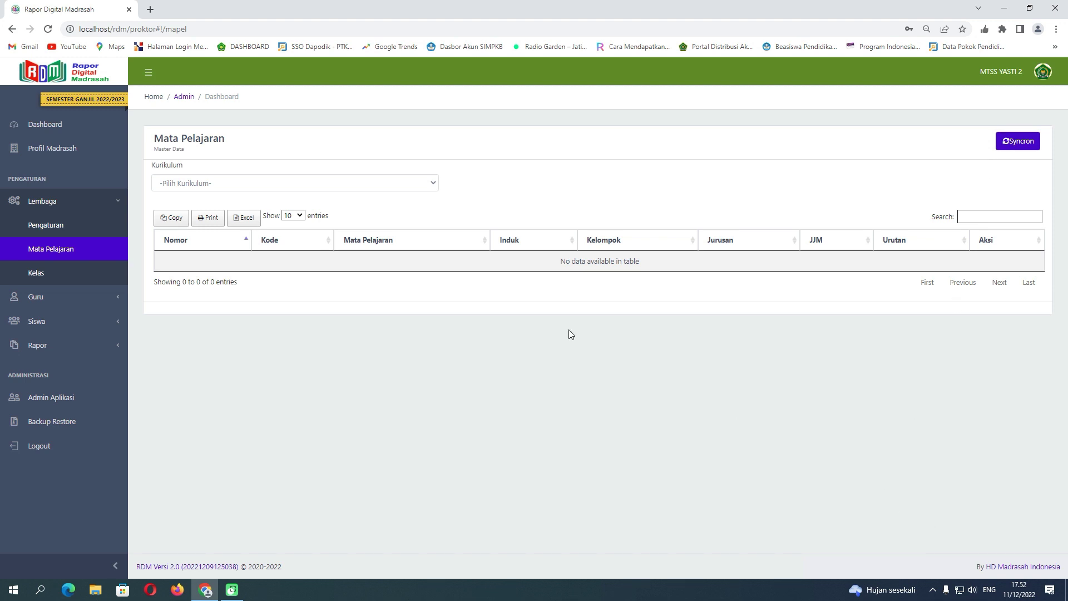
pyautogui.click(393, 184)
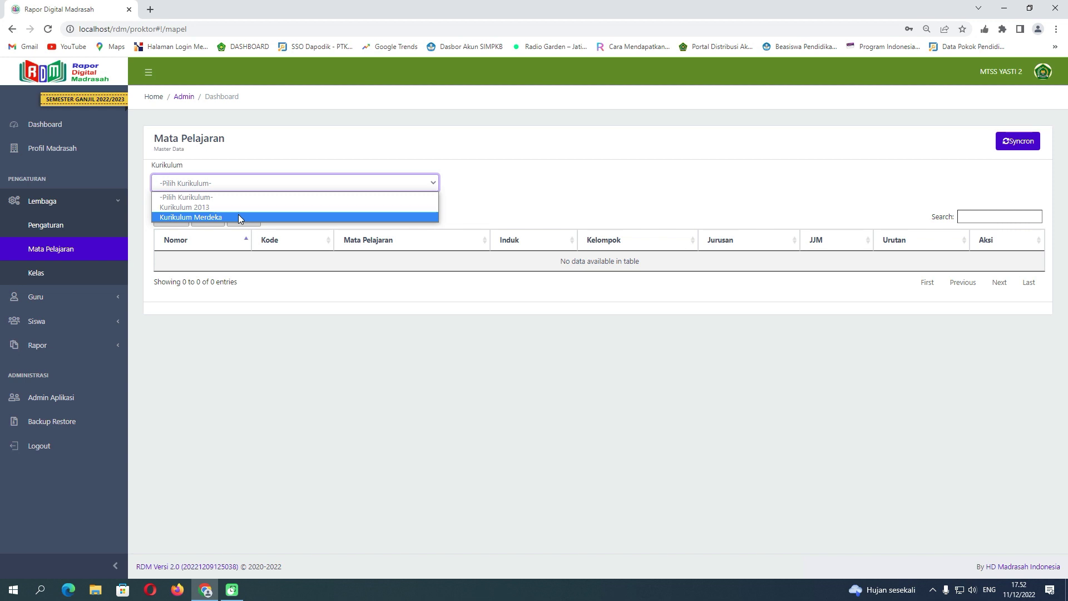
pyautogui.click(806, 138)
pyautogui.click(1019, 142)
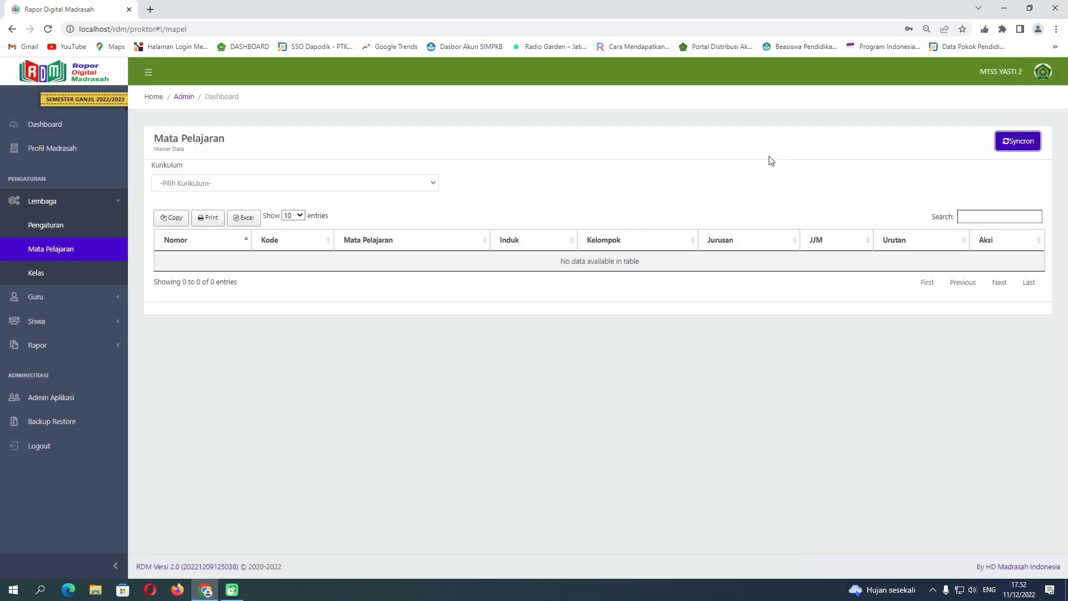
# Display the subjects of Kurikulum 2013 and review both pages of the list.
pyautogui.click(394, 182)
pyautogui.click(359, 208)
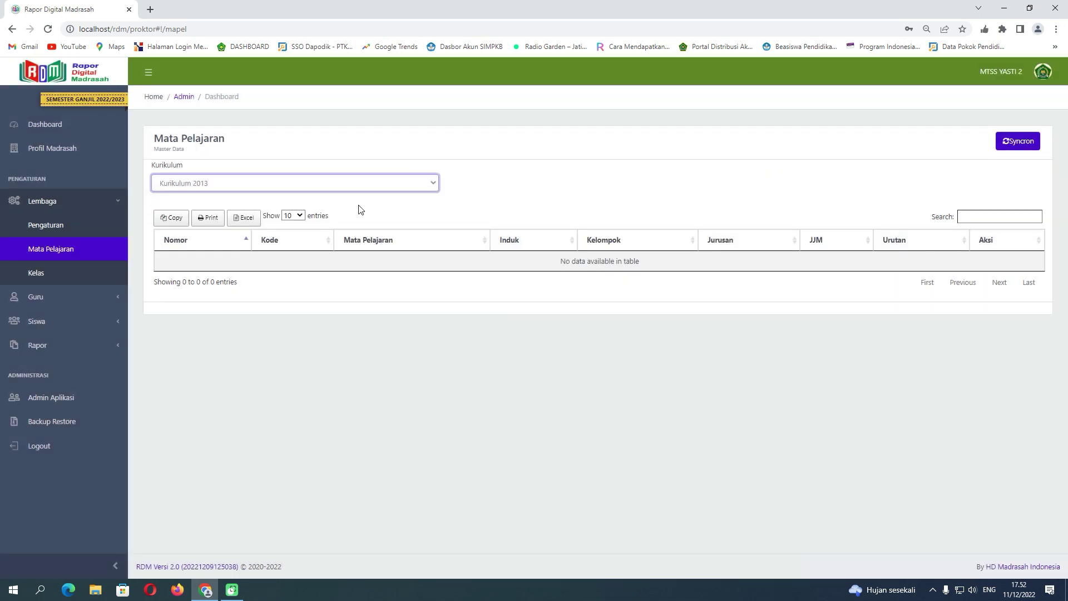
pyautogui.scroll(-1, 466, 317)
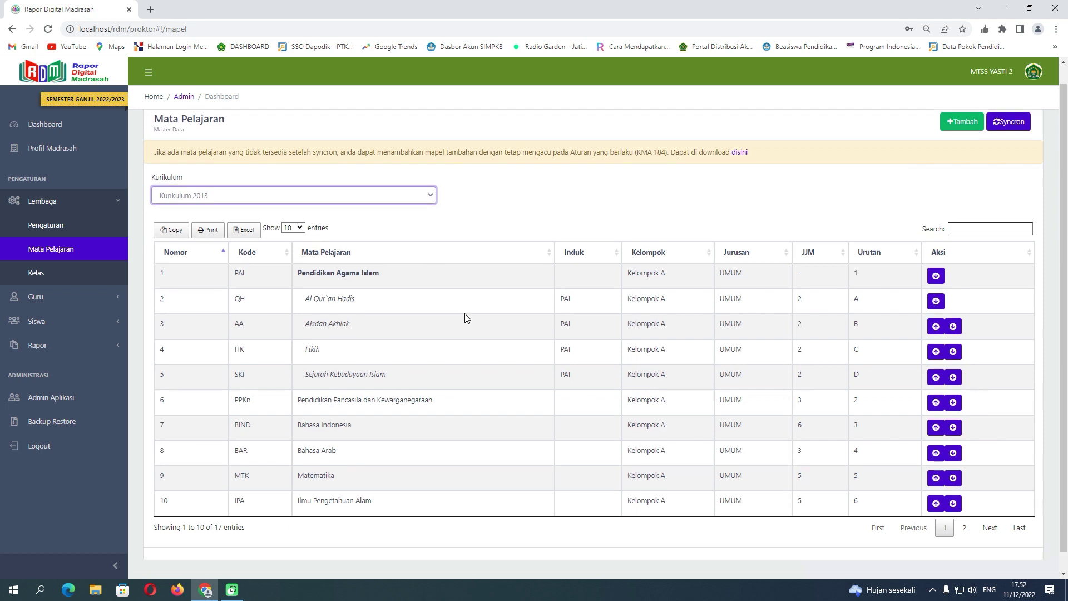
pyautogui.click(963, 509)
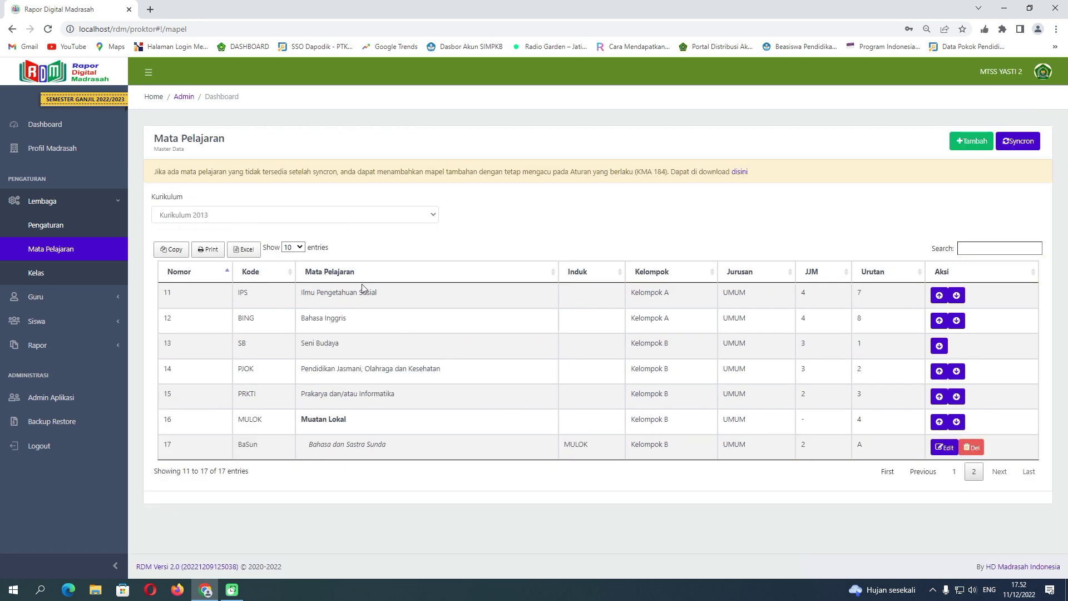
# Display the subjects of Kurikulum Merdeka with 25 entries per page.
pyautogui.click(272, 220)
pyautogui.click(250, 249)
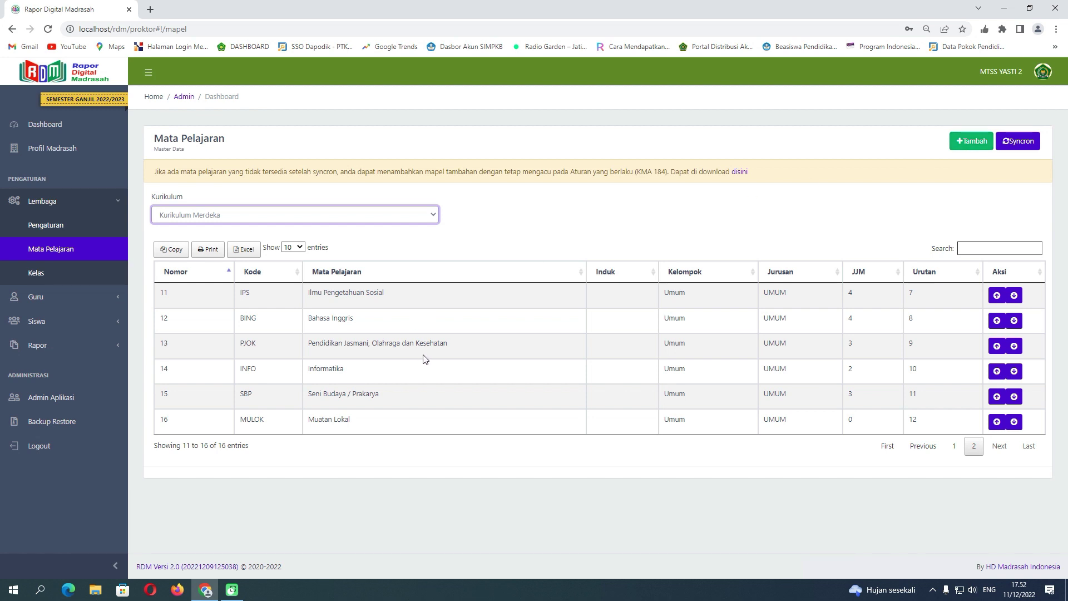
pyautogui.click(293, 247)
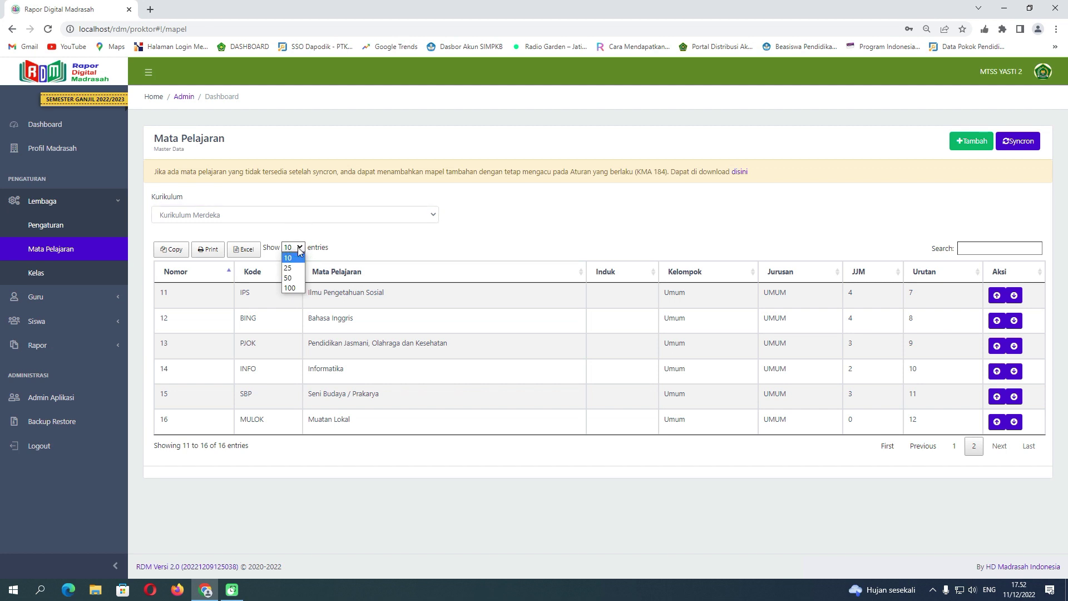
pyautogui.click(293, 268)
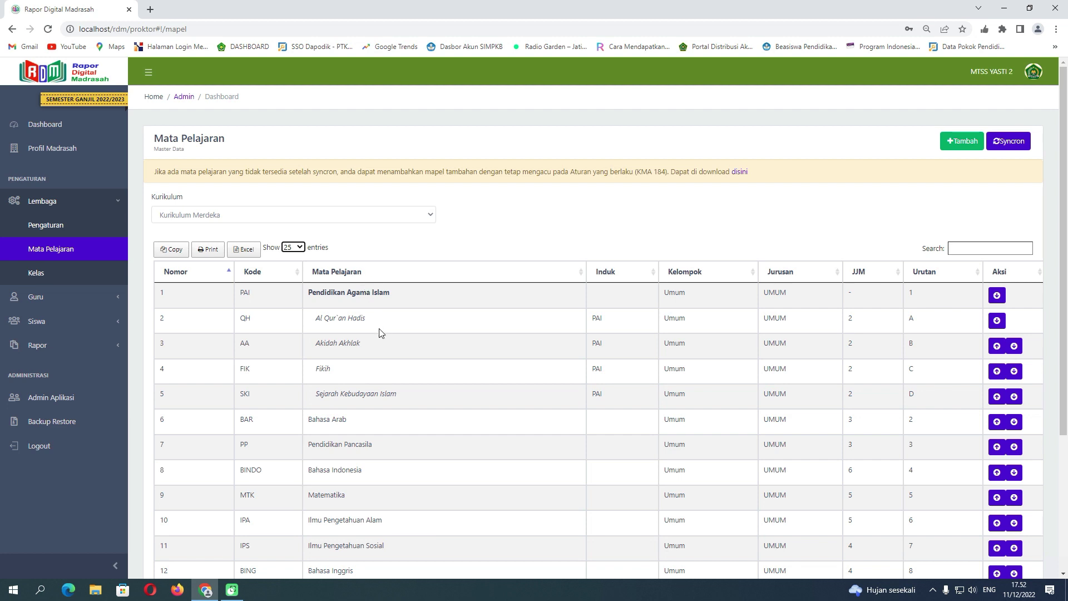
pyautogui.scroll(-1, 380, 331)
# Switch the subject list back to Kurikulum 2013 and examine the order and grouping of its subjects down to the local content.
pyautogui.click(361, 160)
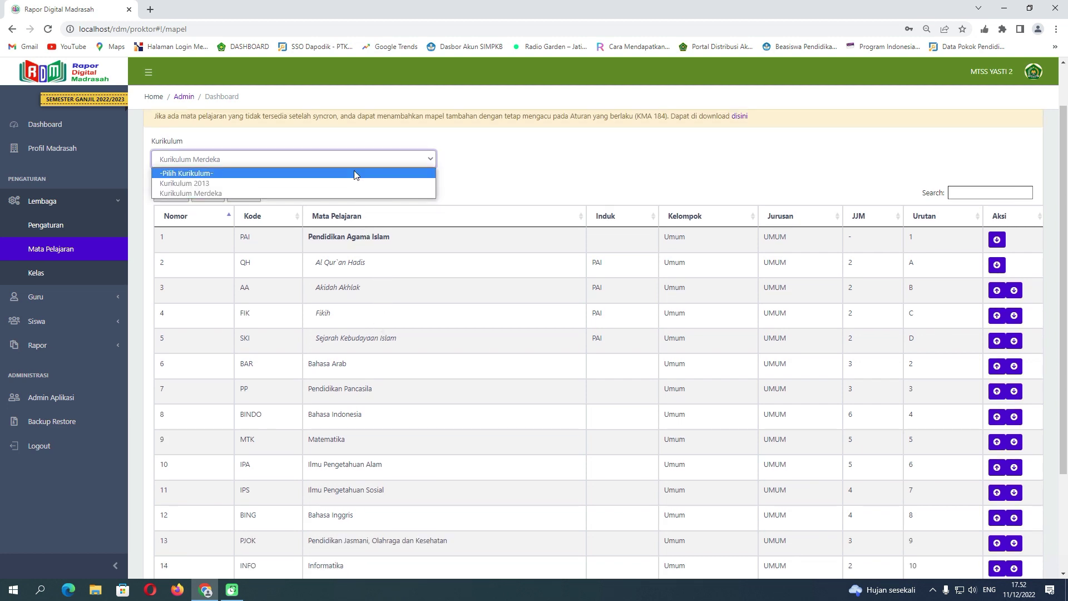
pyautogui.click(351, 183)
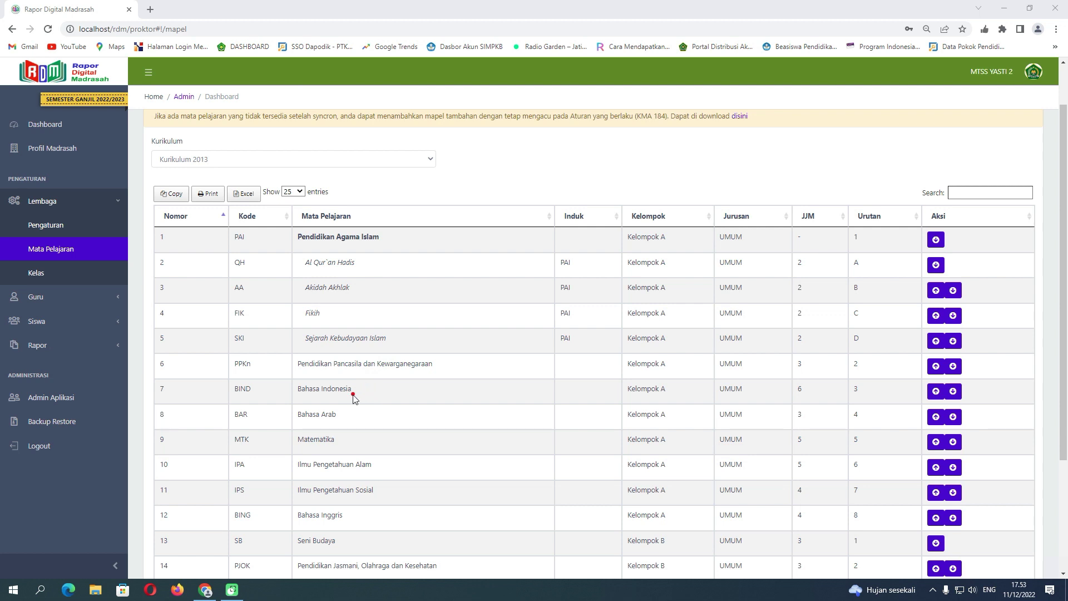
pyautogui.moveTo(472, 239); pyautogui.dragTo(472, 415)
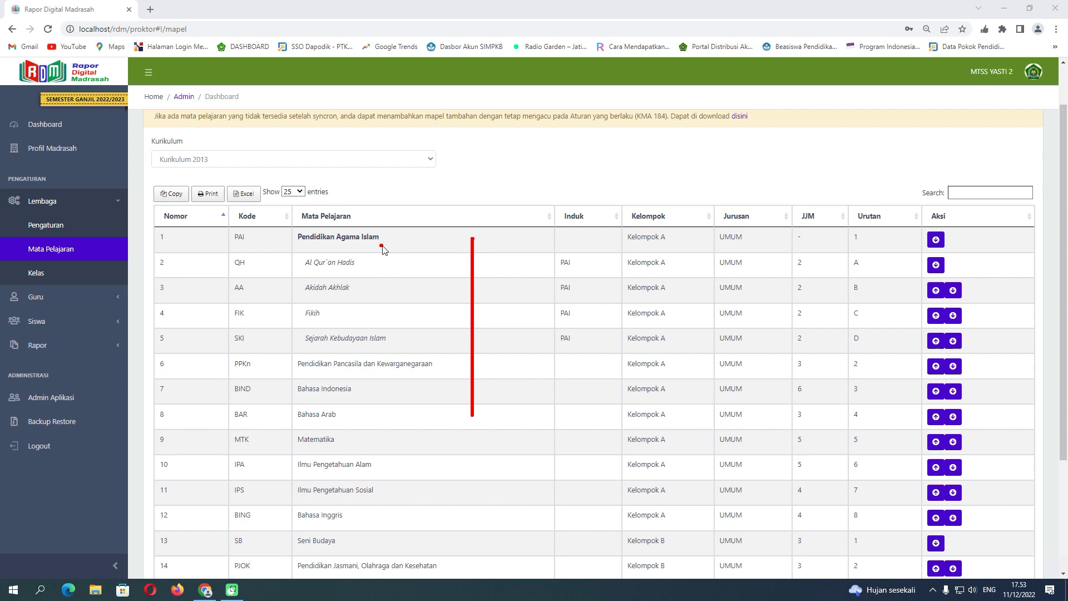
pyautogui.moveTo(275, 357); pyautogui.dragTo(303, 347)
pyautogui.moveTo(281, 384); pyautogui.dragTo(308, 372)
pyautogui.click(299, 400)
pyautogui.moveTo(282, 412)
pyautogui.mouseDown()
pyautogui.moveTo(292, 418)
pyautogui.moveTo(306, 401)
pyautogui.mouseUp()
pyautogui.click(365, 391)
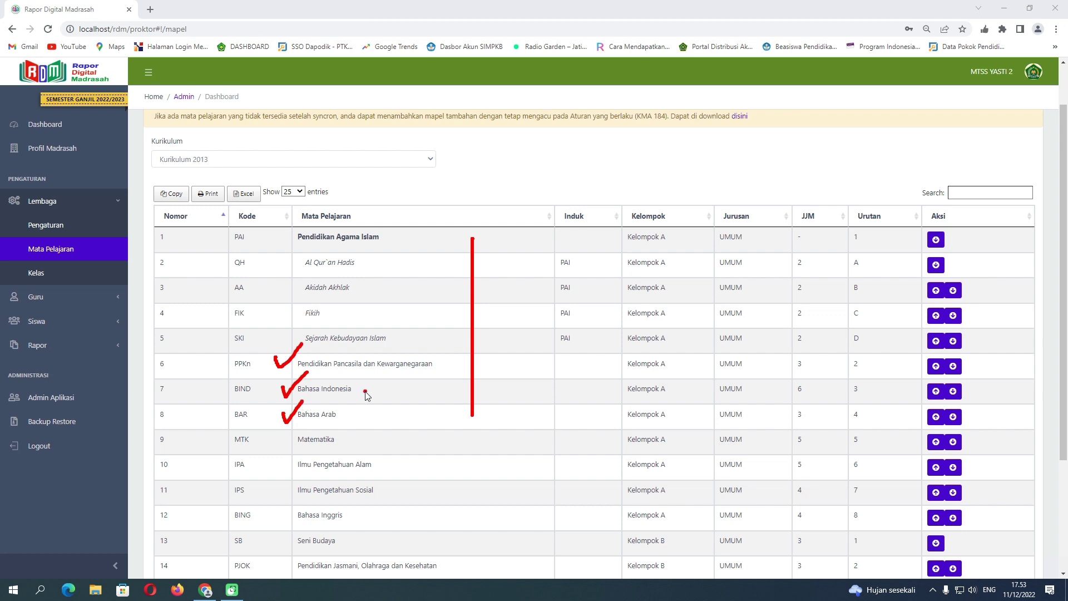
pyautogui.press('Escape')
pyautogui.scroll(-1, 678, 446)
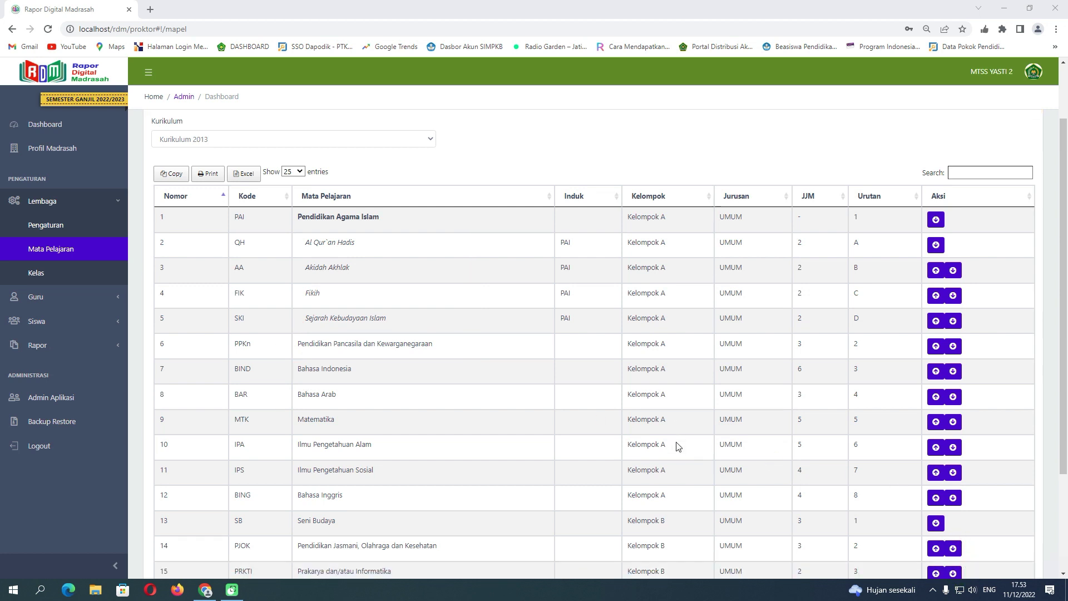
pyautogui.scroll(-3, 679, 446)
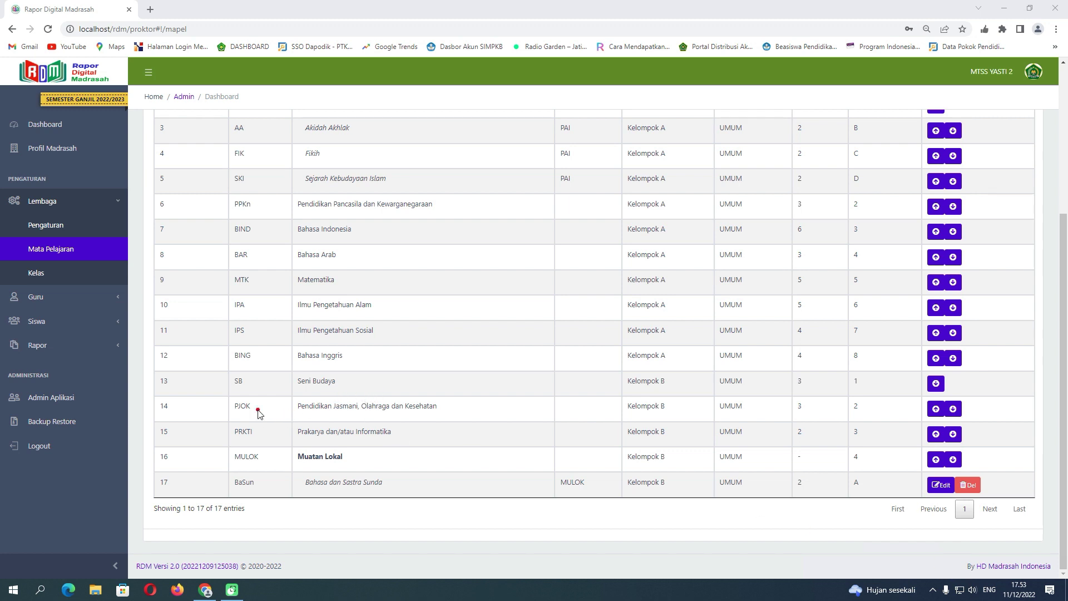
pyautogui.moveTo(174, 420)
pyautogui.mouseDown()
pyautogui.moveTo(153, 440)
pyautogui.moveTo(176, 423)
pyautogui.mouseUp()
pyautogui.moveTo(295, 439)
pyautogui.mouseDown()
pyautogui.moveTo(402, 441)
pyautogui.moveTo(403, 427)
pyautogui.moveTo(298, 426)
pyautogui.moveTo(300, 455)
pyautogui.mouseUp()
pyautogui.moveTo(299, 439)
pyautogui.mouseDown()
pyautogui.moveTo(404, 437)
pyautogui.moveTo(357, 403)
pyautogui.moveTo(315, 418)
pyautogui.mouseUp()
pyautogui.moveTo(300, 439); pyautogui.dragTo(398, 440)
pyautogui.click(364, 445)
pyautogui.click(398, 436)
pyautogui.moveTo(281, 445)
pyautogui.mouseDown()
pyautogui.moveTo(399, 444)
pyautogui.moveTo(382, 425)
pyautogui.moveTo(282, 428)
pyautogui.moveTo(283, 445)
pyautogui.mouseUp()
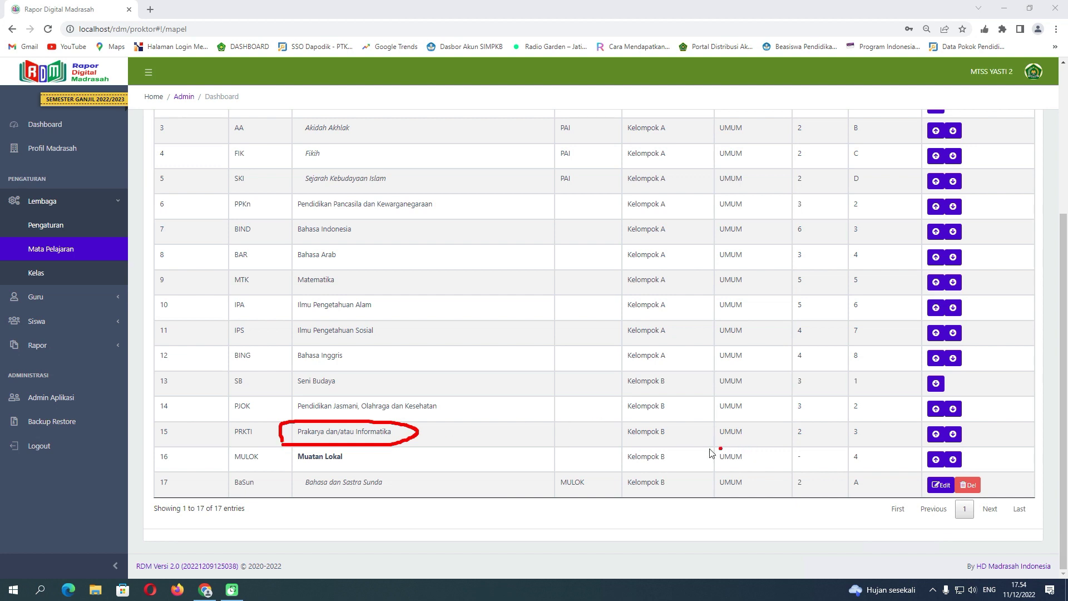
pyautogui.click(953, 579)
pyautogui.scroll(-2, 546, 431)
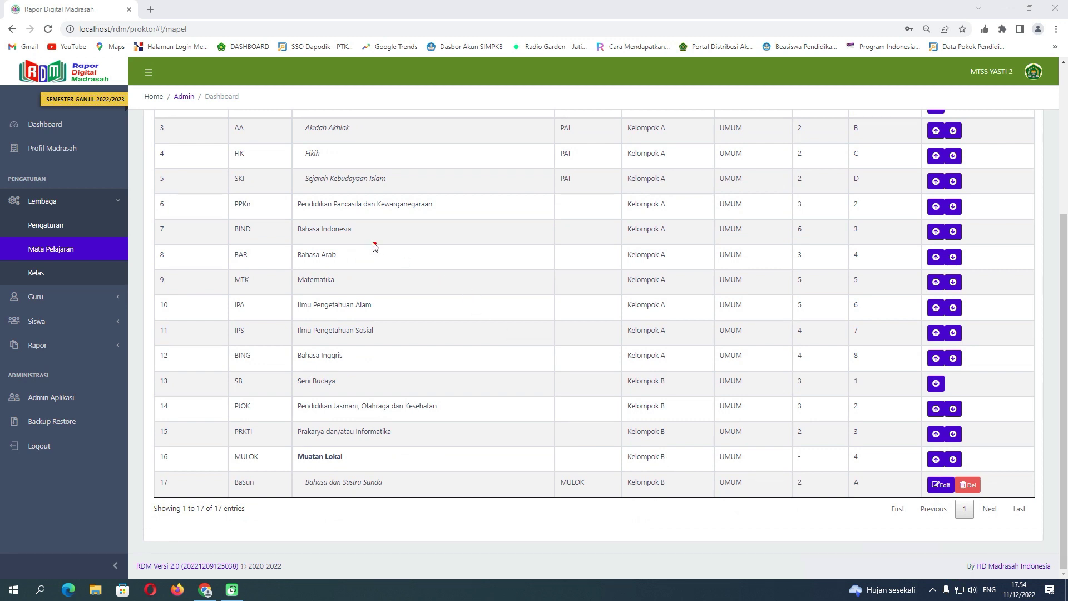
# Examine the order of PPKn, Bahasa Indonesia and Bahasa Arab and the Kelompok A and Kelompok B assignments in the Kurikulum 2013 list.
pyautogui.moveTo(359, 255); pyautogui.dragTo(409, 237)
pyautogui.moveTo(450, 205); pyautogui.dragTo(519, 204)
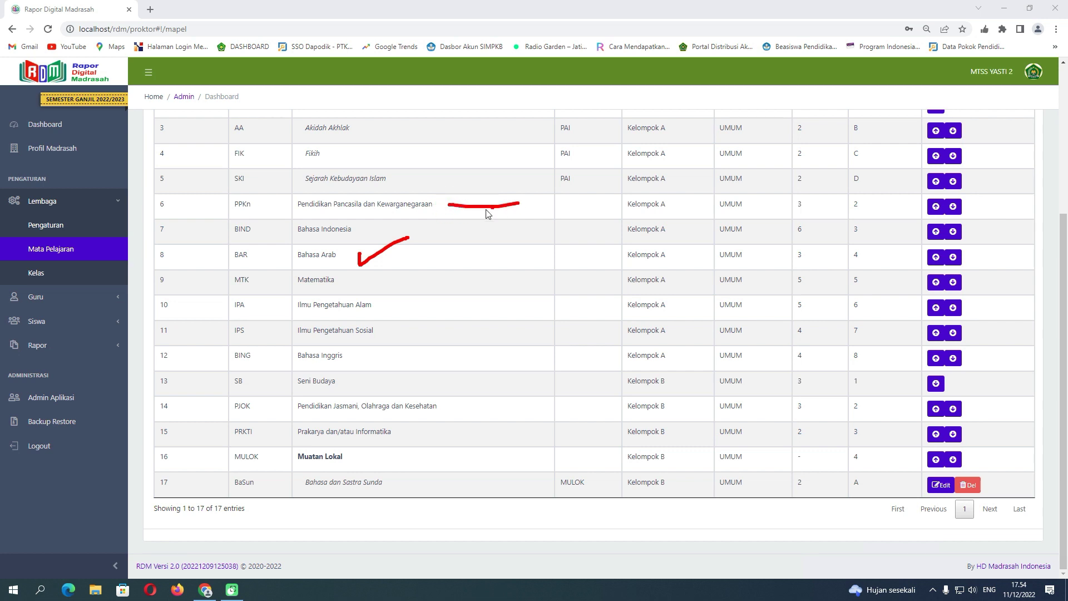
pyautogui.moveTo(371, 226); pyautogui.dragTo(429, 223)
pyautogui.moveTo(293, 439)
pyautogui.mouseDown()
pyautogui.moveTo(409, 440)
pyautogui.moveTo(405, 424)
pyautogui.moveTo(290, 425)
pyautogui.moveTo(290, 437)
pyautogui.mouseUp()
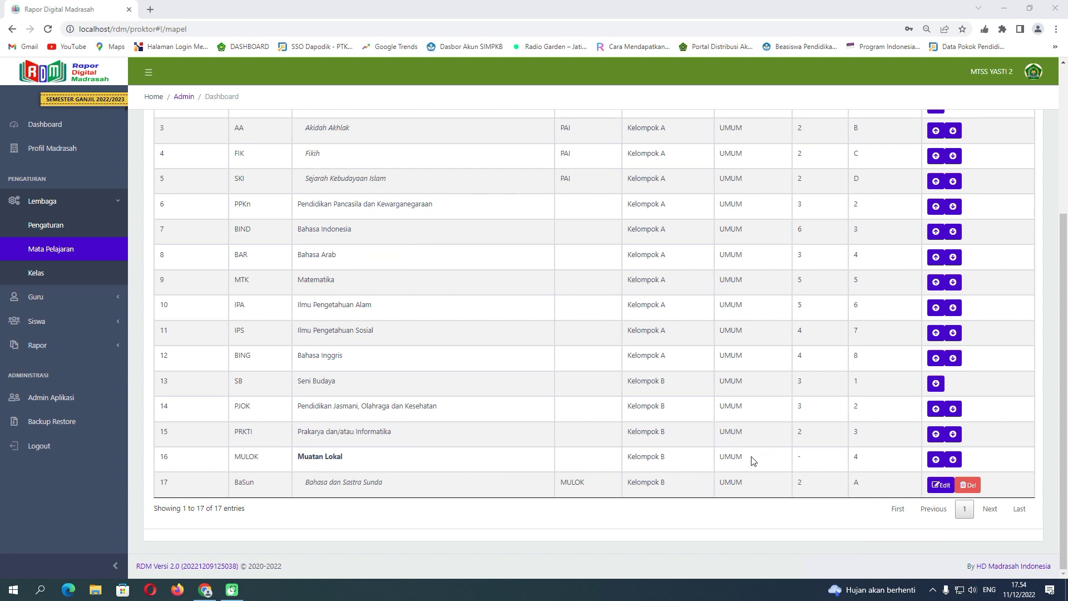
pyautogui.click(715, 434)
pyautogui.moveTo(675, 121)
pyautogui.mouseDown()
pyautogui.moveTo(606, 125)
pyautogui.moveTo(606, 336)
pyautogui.moveTo(649, 361)
pyautogui.moveTo(717, 177)
pyautogui.moveTo(689, 115)
pyautogui.mouseUp()
pyautogui.moveTo(690, 368)
pyautogui.mouseDown()
pyautogui.moveTo(685, 504)
pyautogui.moveTo(606, 407)
pyautogui.moveTo(682, 377)
pyautogui.mouseUp()
pyautogui.moveTo(685, 124)
pyautogui.mouseDown()
pyautogui.moveTo(696, 365)
pyautogui.moveTo(629, 371)
pyautogui.moveTo(589, 132)
pyautogui.mouseUp()
pyautogui.moveTo(692, 383)
pyautogui.mouseDown()
pyautogui.moveTo(690, 459)
pyautogui.moveTo(660, 502)
pyautogui.mouseUp()
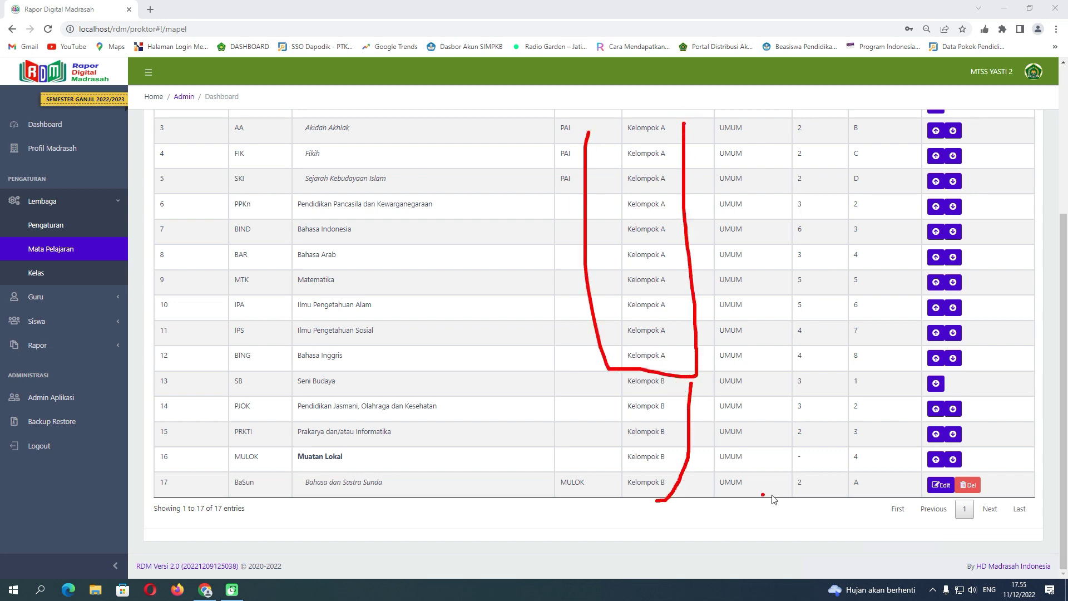
# Display the Kurikulum Merdeka subjects and review the list down to Muatan Lokal.
pyautogui.scroll(3, 479, 390)
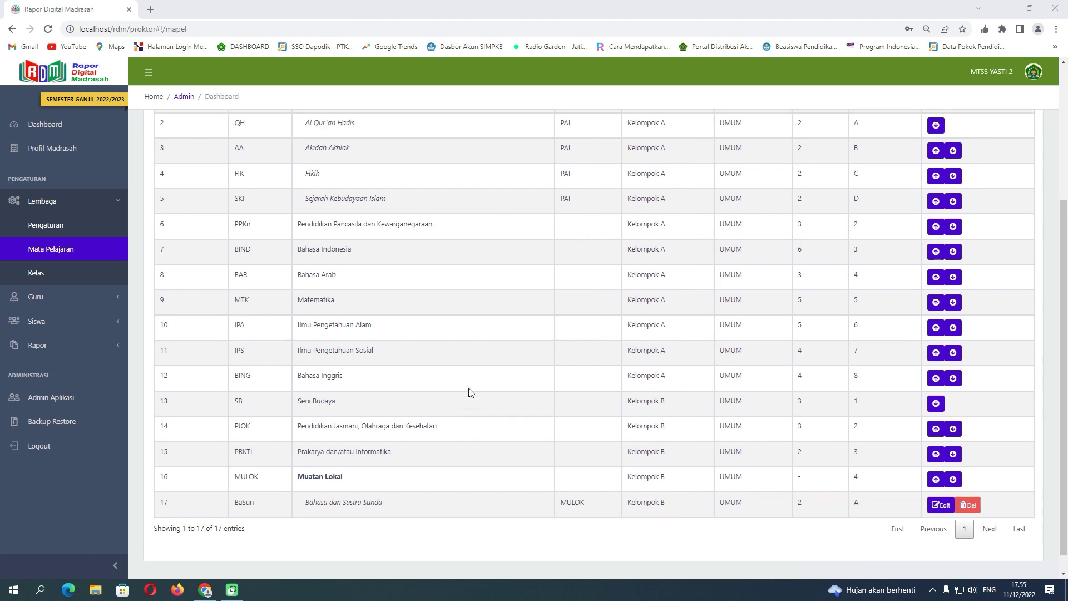
pyautogui.click(356, 166)
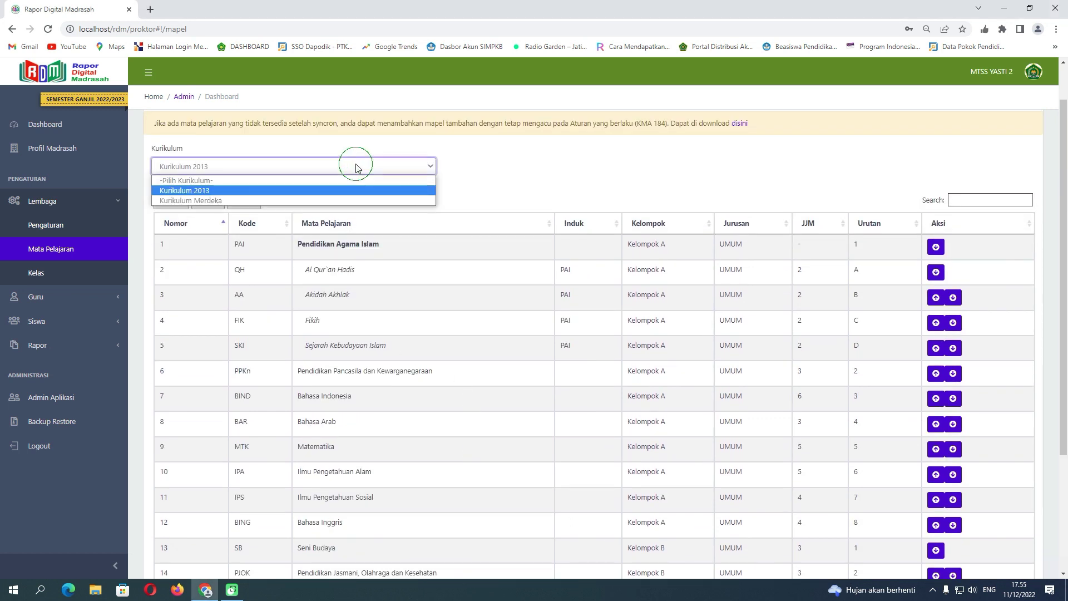
pyautogui.click(329, 200)
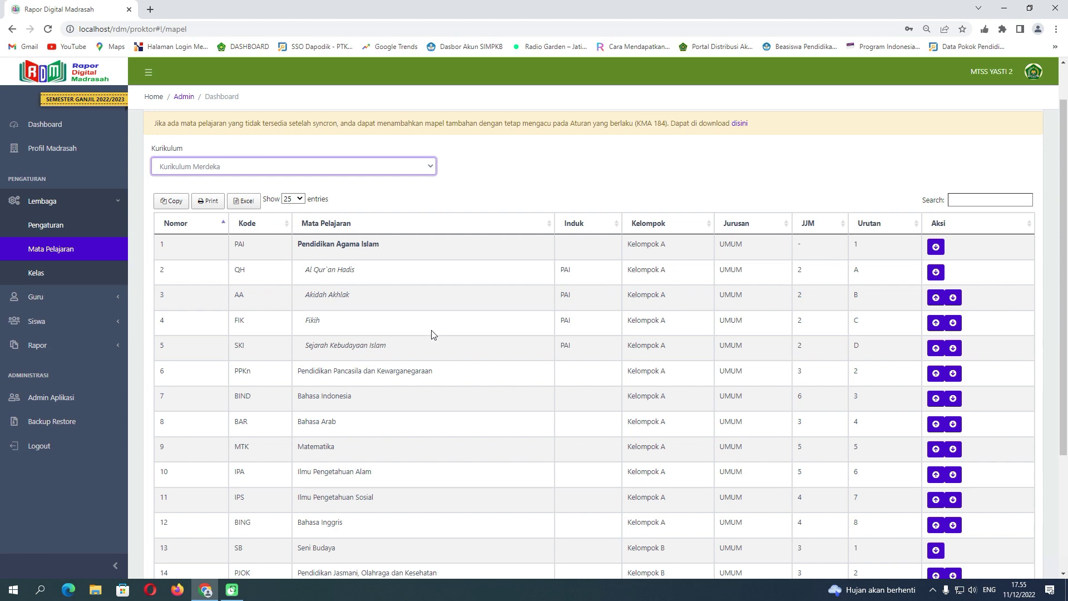
pyautogui.scroll(-3, 731, 392)
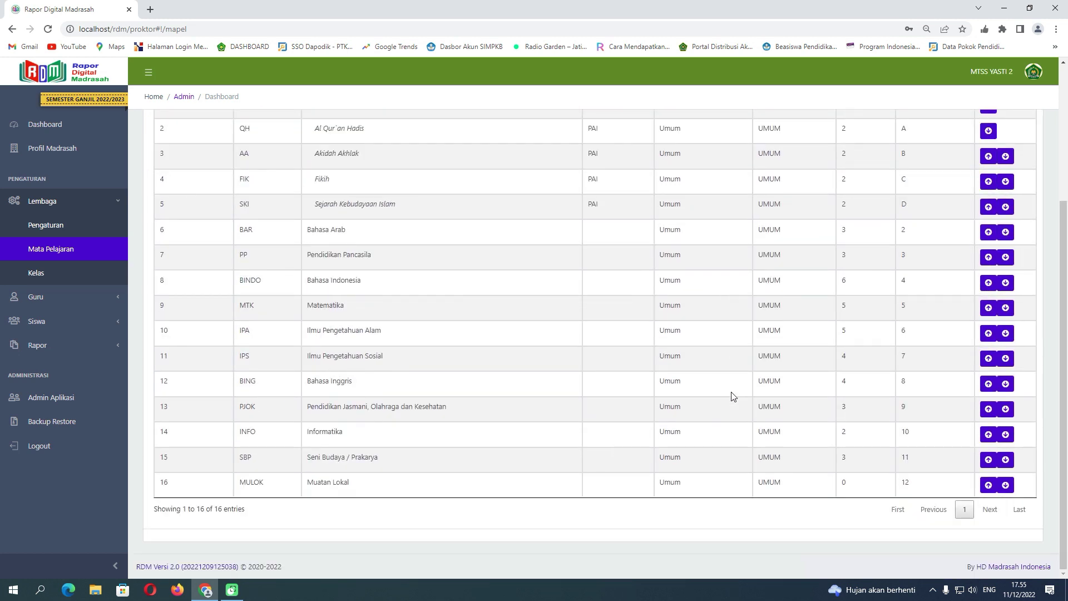
pyautogui.scroll(1, 731, 392)
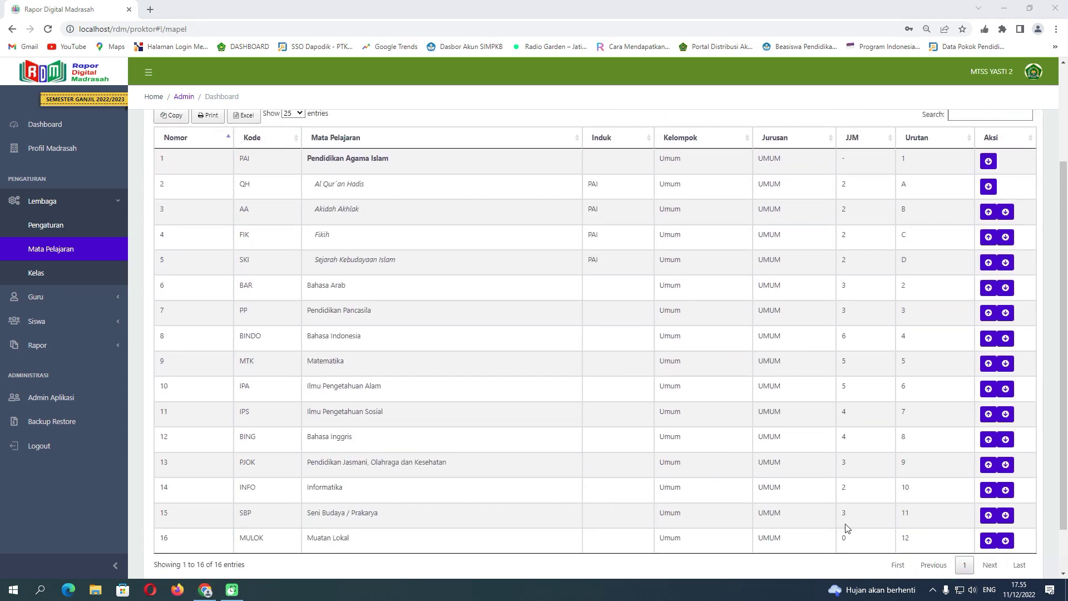
# Examine the order from Pendidikan Agama Islam to Bahasa Indonesia, the Informatika entry and the Kelompok column in the Kurikulum Merdeka list.
pyautogui.moveTo(420, 160)
pyautogui.mouseDown()
pyautogui.moveTo(415, 270)
pyautogui.moveTo(378, 297)
pyautogui.moveTo(548, 231)
pyautogui.mouseUp()
pyautogui.click(394, 309)
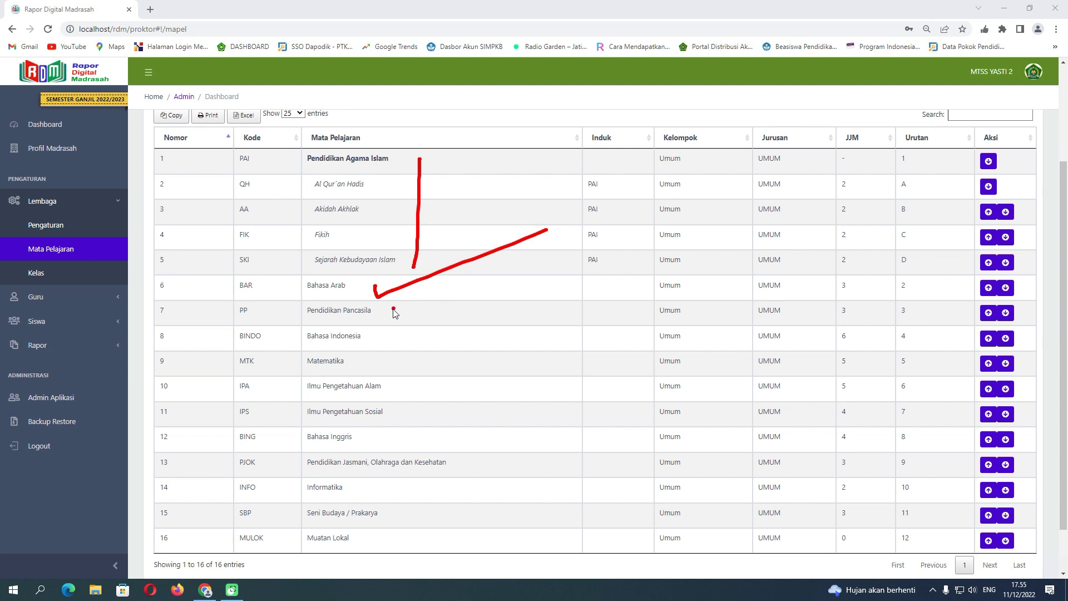
pyautogui.moveTo(390, 313); pyautogui.dragTo(476, 285)
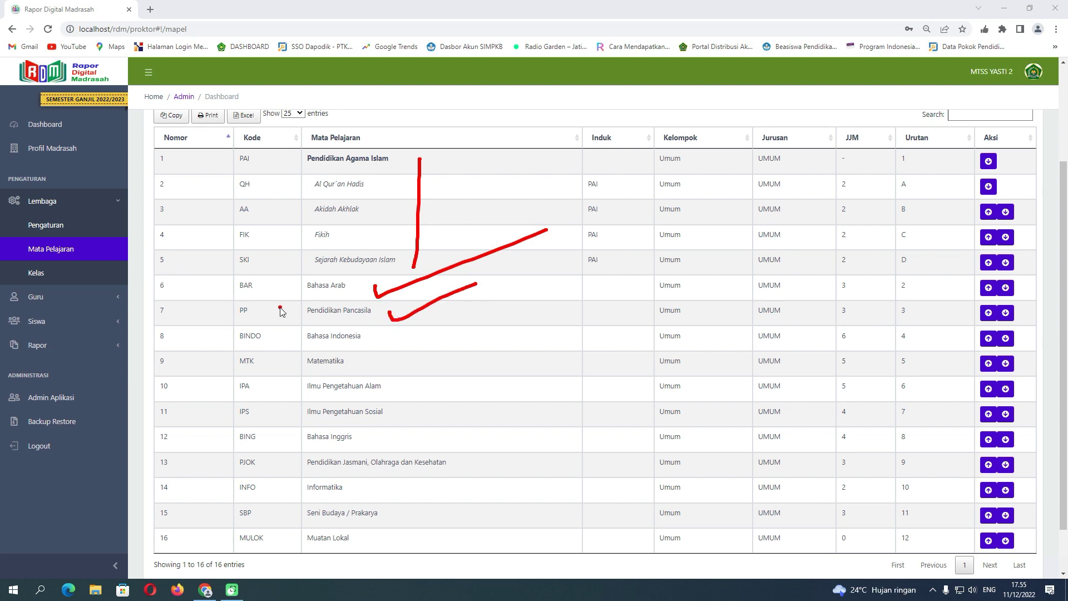
pyautogui.moveTo(238, 318); pyautogui.dragTo(280, 307)
pyautogui.moveTo(376, 340); pyautogui.dragTo(425, 324)
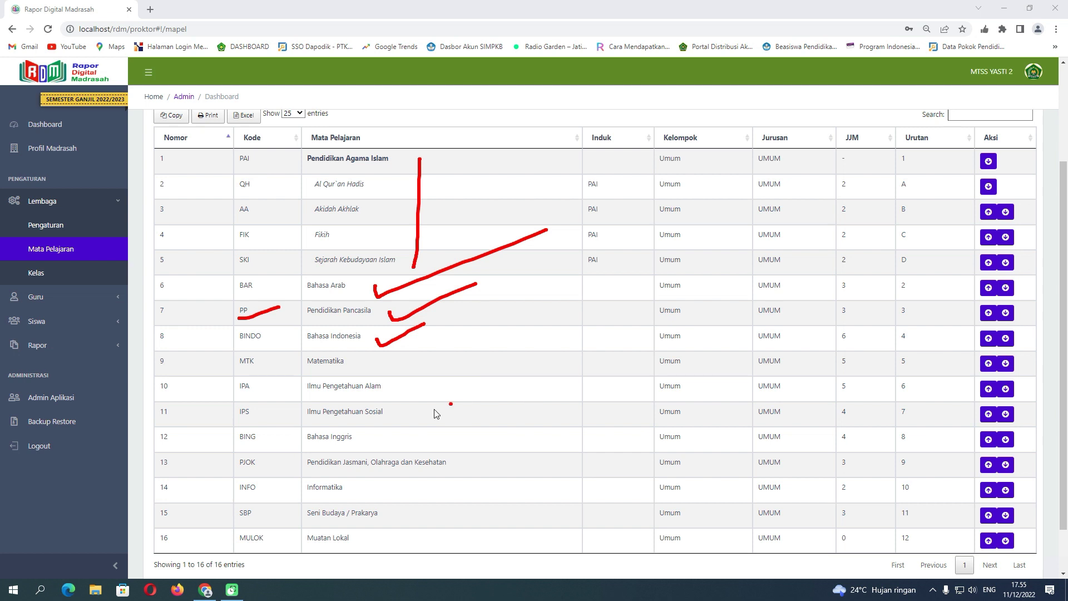
pyautogui.moveTo(146, 478)
pyautogui.mouseDown()
pyautogui.moveTo(403, 483)
pyautogui.moveTo(157, 505)
pyautogui.moveTo(146, 476)
pyautogui.mouseUp()
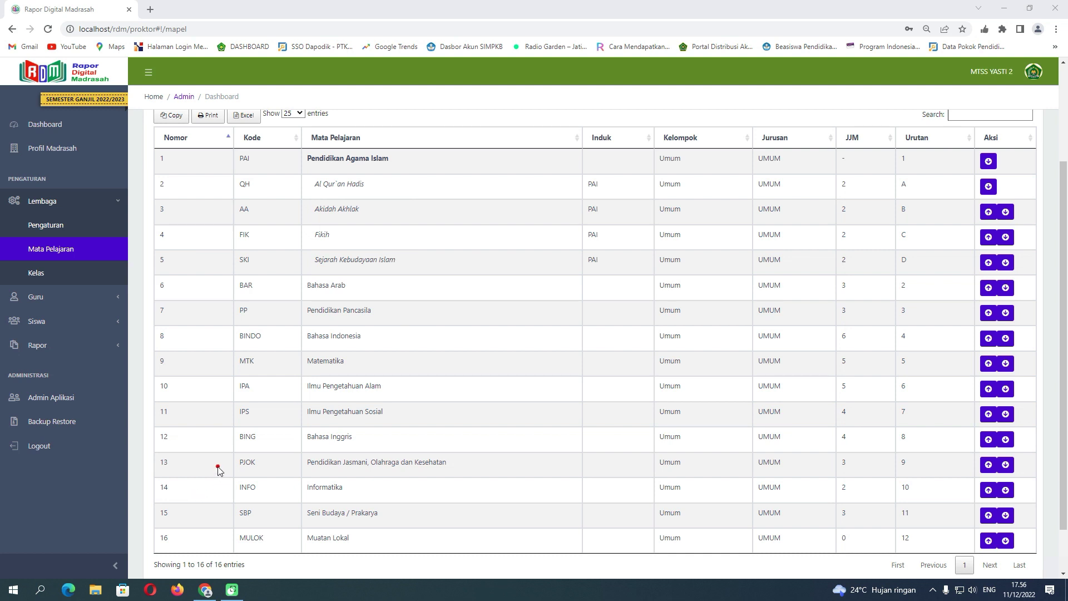
pyautogui.moveTo(212, 474)
pyautogui.mouseDown()
pyautogui.moveTo(327, 474)
pyautogui.moveTo(372, 492)
pyautogui.moveTo(324, 510)
pyautogui.moveTo(238, 506)
pyautogui.moveTo(212, 469)
pyautogui.mouseUp()
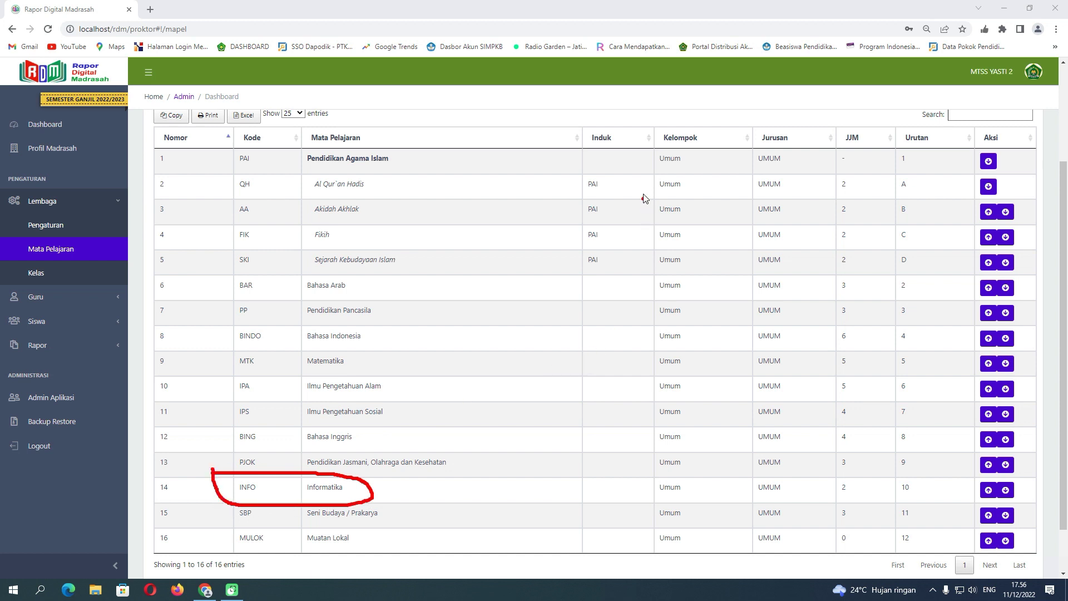
pyautogui.moveTo(644, 128)
pyautogui.mouseDown()
pyautogui.moveTo(717, 125)
pyautogui.moveTo(723, 389)
pyautogui.moveTo(701, 554)
pyautogui.moveTo(638, 529)
pyautogui.moveTo(651, 132)
pyautogui.mouseUp()
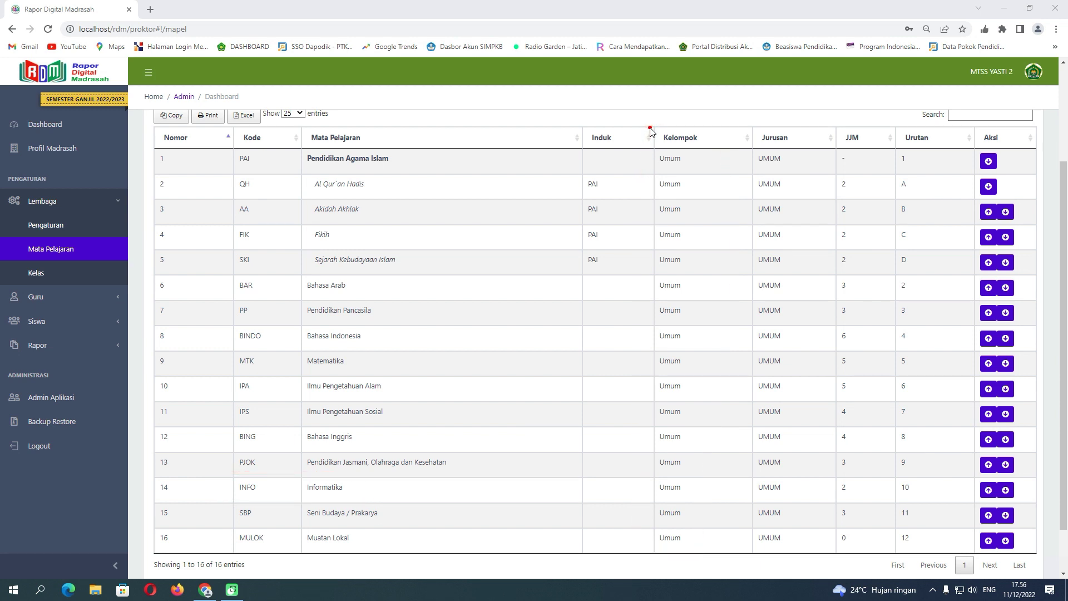
pyautogui.moveTo(646, 156)
pyautogui.mouseDown()
pyautogui.moveTo(690, 105)
pyautogui.moveTo(738, 300)
pyautogui.moveTo(710, 529)
pyautogui.moveTo(638, 551)
pyautogui.moveTo(624, 222)
pyautogui.moveTo(647, 139)
pyautogui.mouseUp()
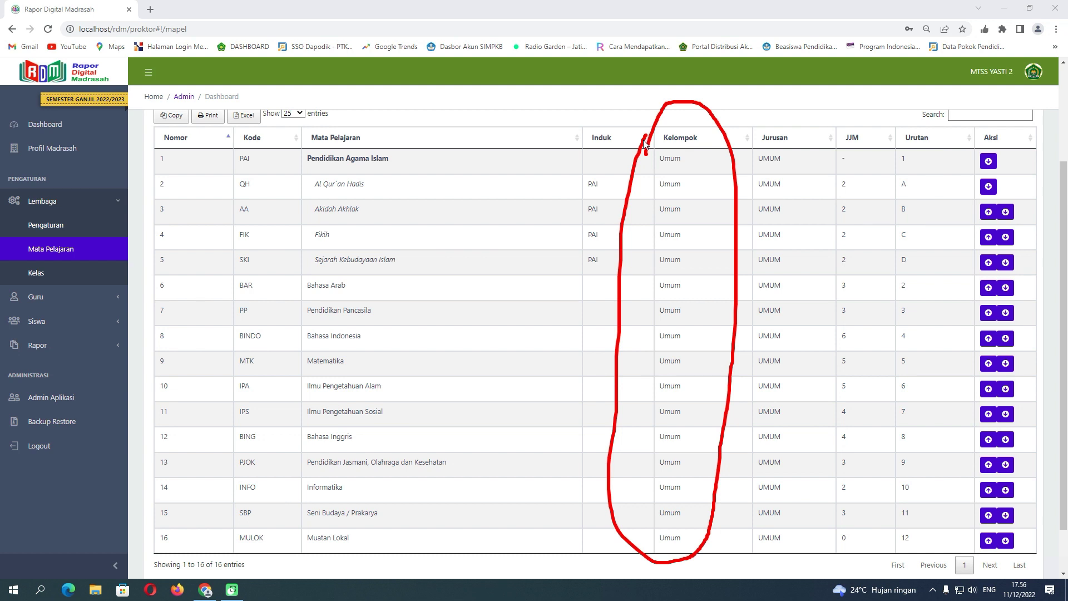
# Examine the Informatika, Seni Budaya / Prakarya and Muatan Lokal entries of the Kurikulum Merdeka list.
pyautogui.moveTo(354, 491); pyautogui.dragTo(469, 448)
pyautogui.moveTo(356, 475)
pyautogui.mouseDown()
pyautogui.moveTo(355, 499)
pyautogui.moveTo(231, 503)
pyautogui.moveTo(241, 474)
pyautogui.moveTo(359, 475)
pyautogui.moveTo(348, 502)
pyautogui.mouseUp()
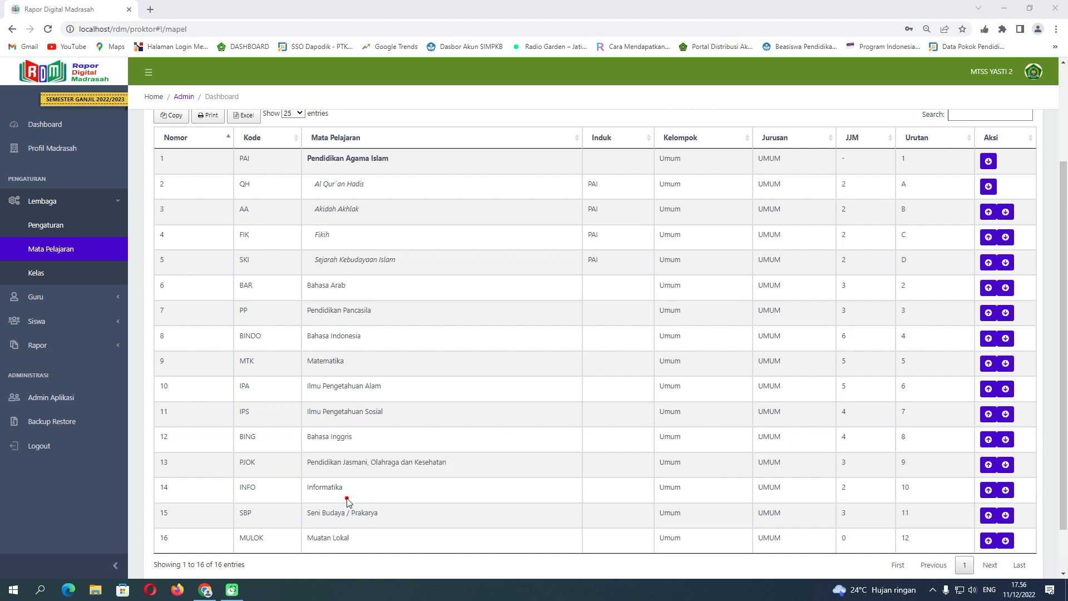
pyautogui.moveTo(394, 511); pyautogui.dragTo(528, 445)
pyautogui.click(390, 480)
pyautogui.moveTo(464, 461); pyautogui.dragTo(458, 492)
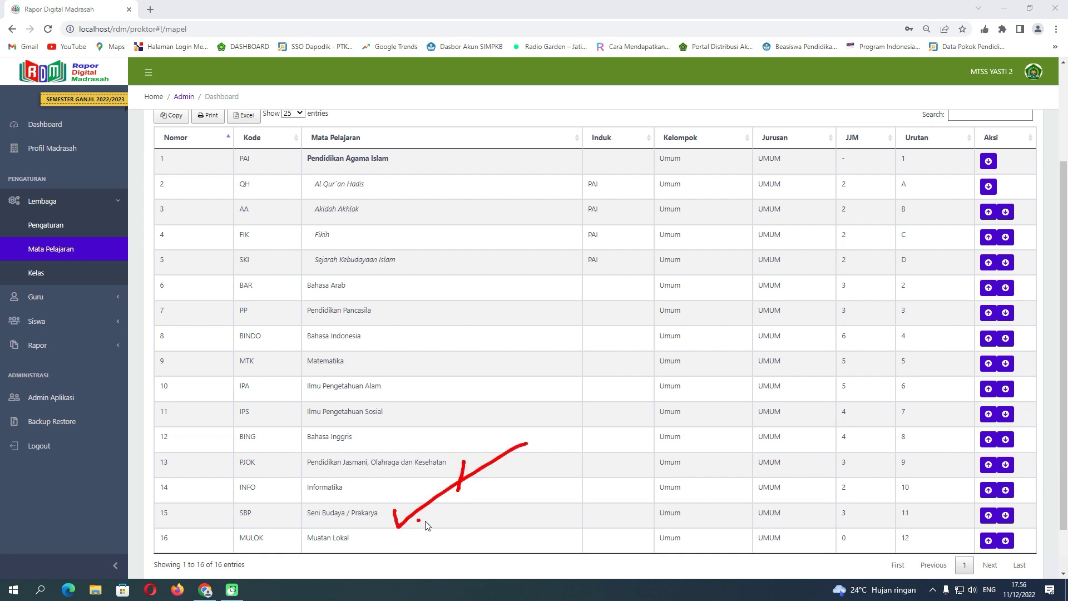
pyautogui.moveTo(437, 515); pyautogui.dragTo(500, 500)
pyautogui.moveTo(386, 540); pyautogui.dragTo(425, 539)
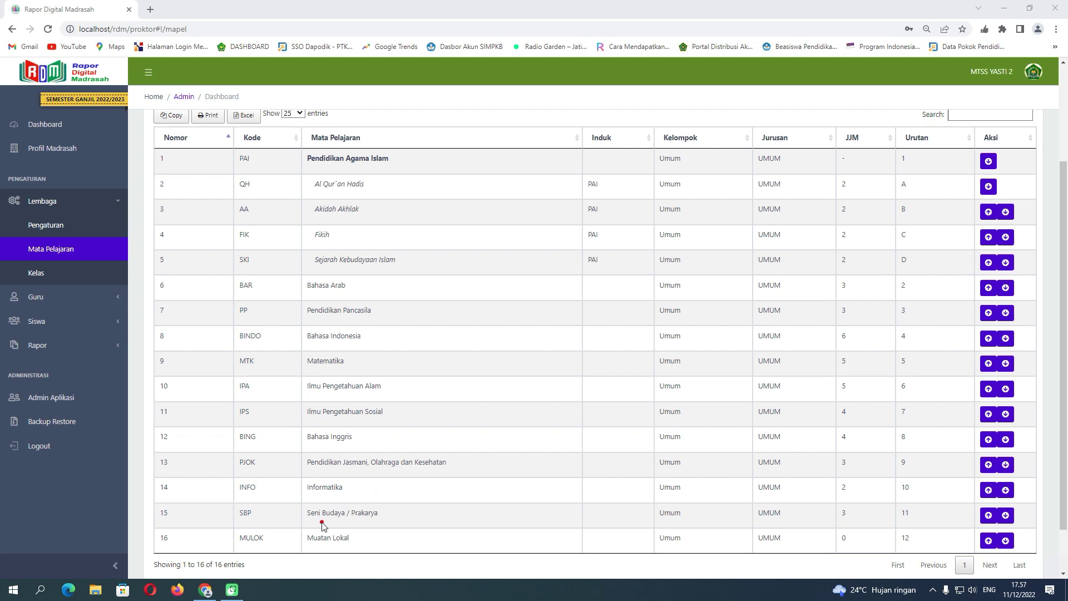
pyautogui.moveTo(221, 500)
pyautogui.mouseDown()
pyautogui.moveTo(351, 501)
pyautogui.moveTo(367, 477)
pyautogui.mouseUp()
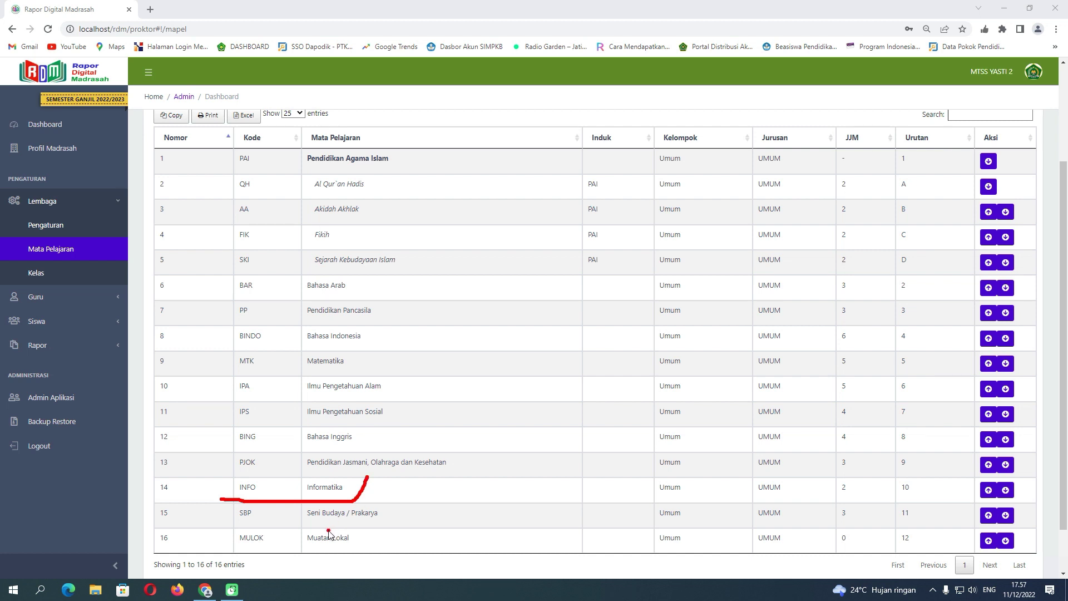
pyautogui.moveTo(863, 483)
pyautogui.mouseDown()
pyautogui.moveTo(851, 473)
pyautogui.moveTo(829, 491)
pyautogui.moveTo(862, 485)
pyautogui.mouseUp()
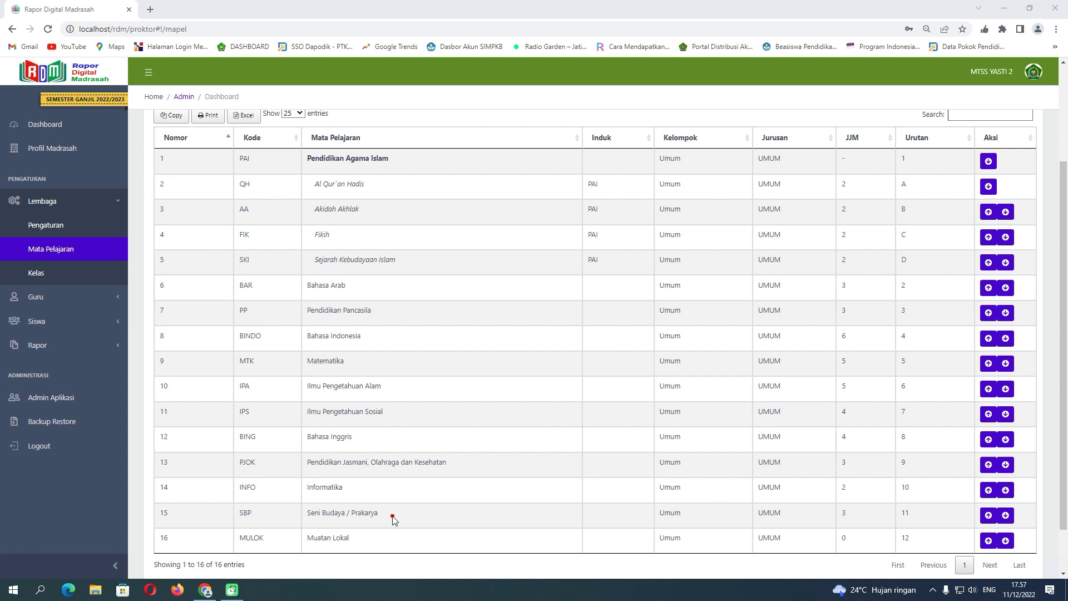
pyautogui.moveTo(296, 523)
pyautogui.mouseDown()
pyautogui.moveTo(398, 522)
pyautogui.moveTo(436, 506)
pyautogui.mouseUp()
pyautogui.moveTo(355, 489); pyautogui.dragTo(397, 478)
pyautogui.click(386, 511)
pyautogui.moveTo(388, 513); pyautogui.dragTo(454, 473)
pyautogui.click(425, 494)
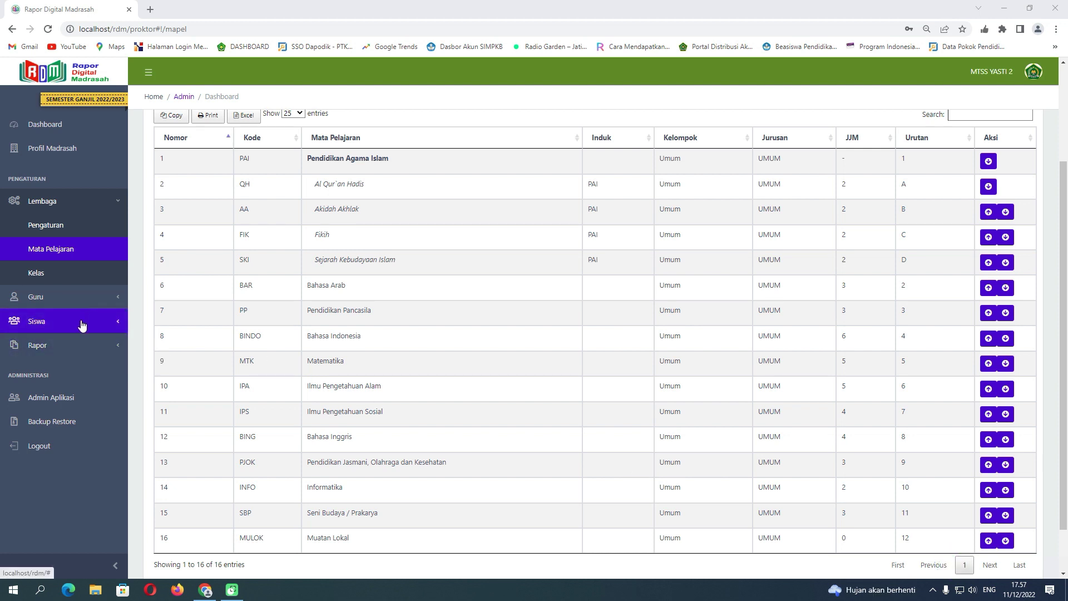
# Open the report's KKM/KKTP data and review the value fields for levels VII, VIII and IX.
pyautogui.click(79, 346)
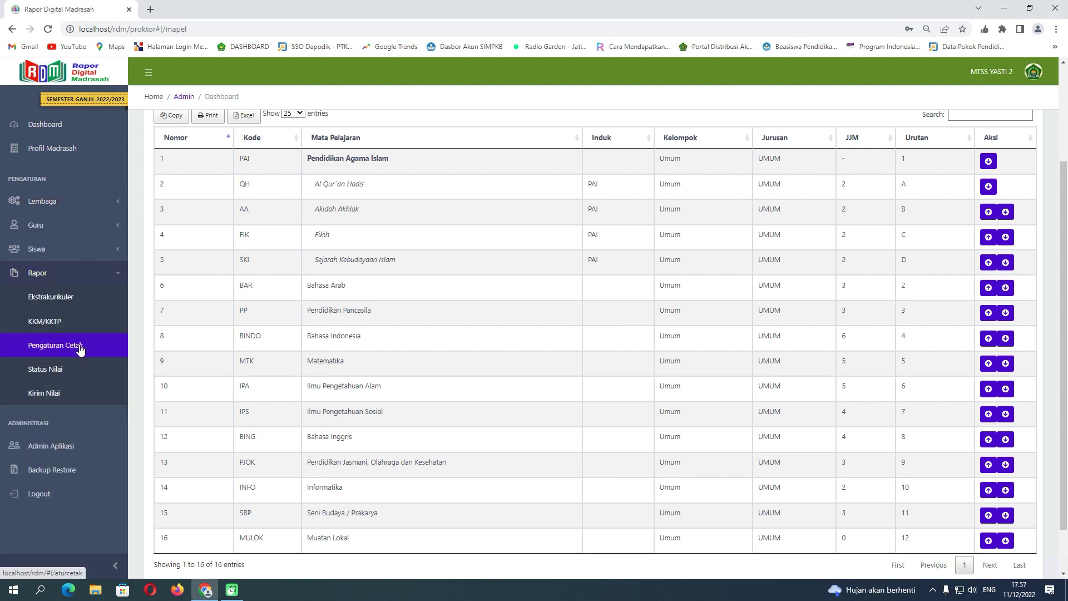
pyautogui.click(57, 330)
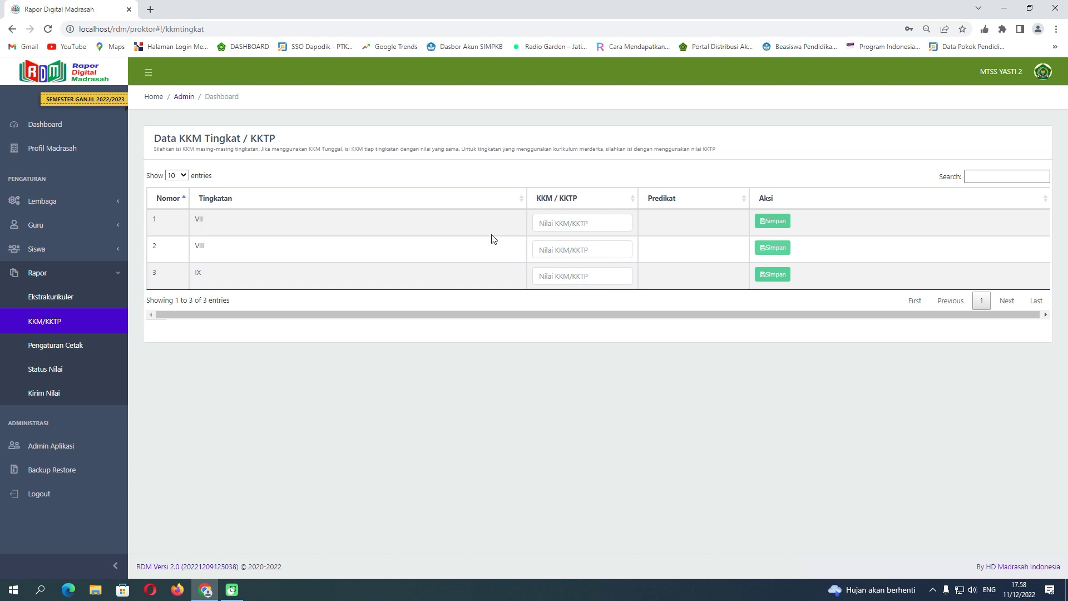
pyautogui.click(564, 226)
pyautogui.click(565, 251)
pyautogui.click(565, 275)
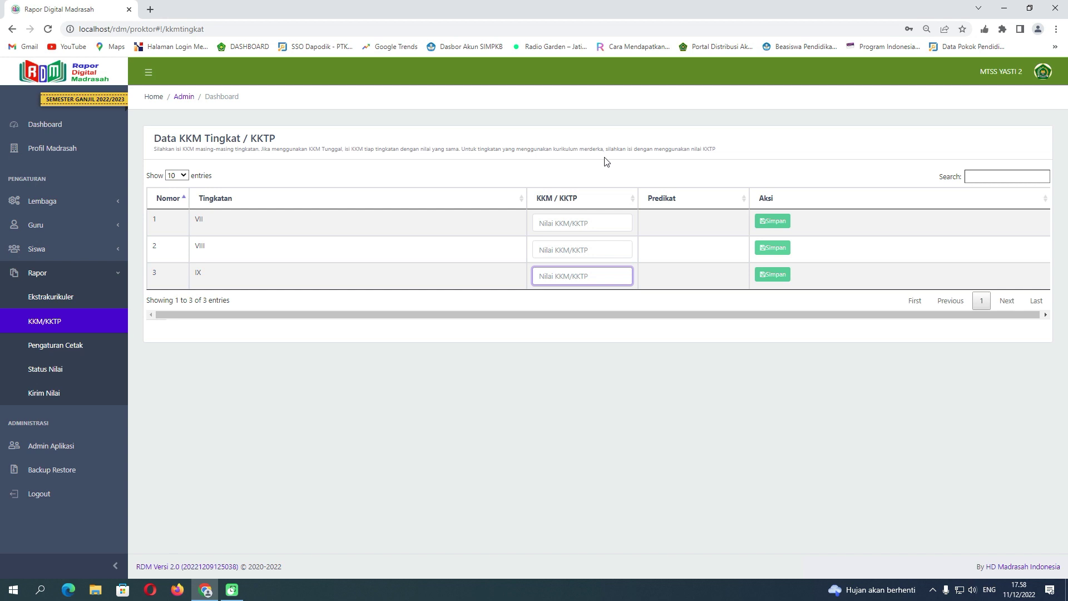
pyautogui.click(557, 223)
pyautogui.click(549, 248)
pyautogui.click(547, 276)
# Set the KKM/KKTP value to 65 for level VII and 70 for level VIII, saving each one.
pyautogui.click(548, 223)
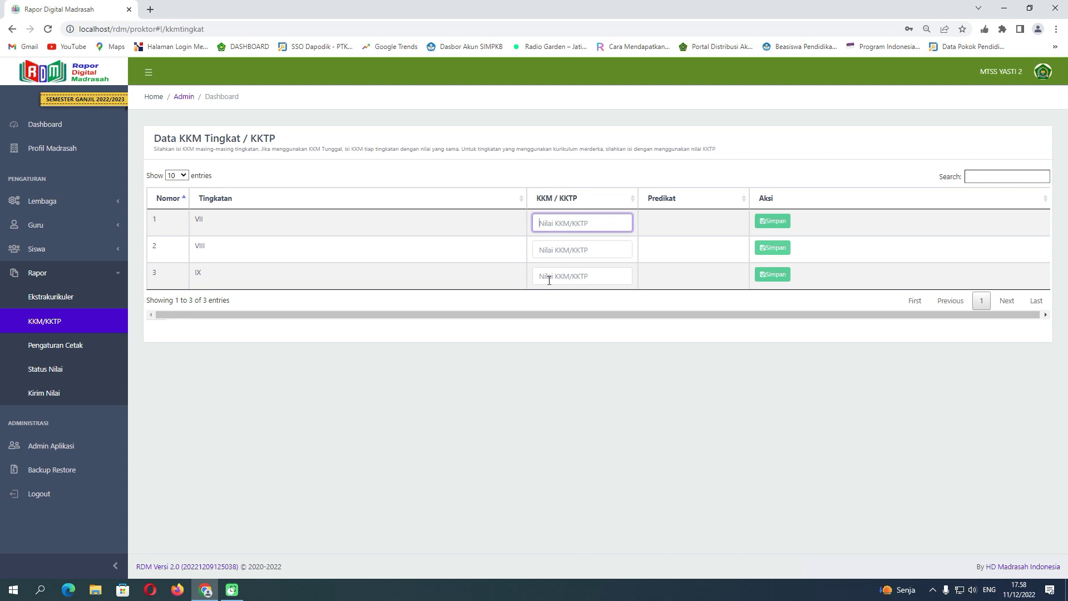
pyautogui.write('65')
pyautogui.click(771, 222)
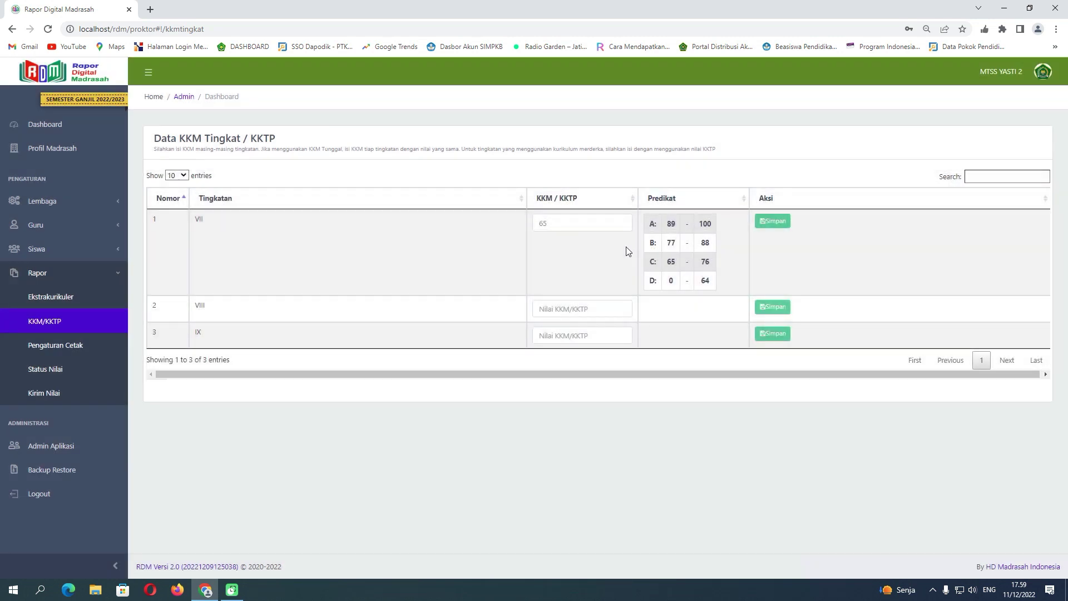
pyautogui.click(553, 308)
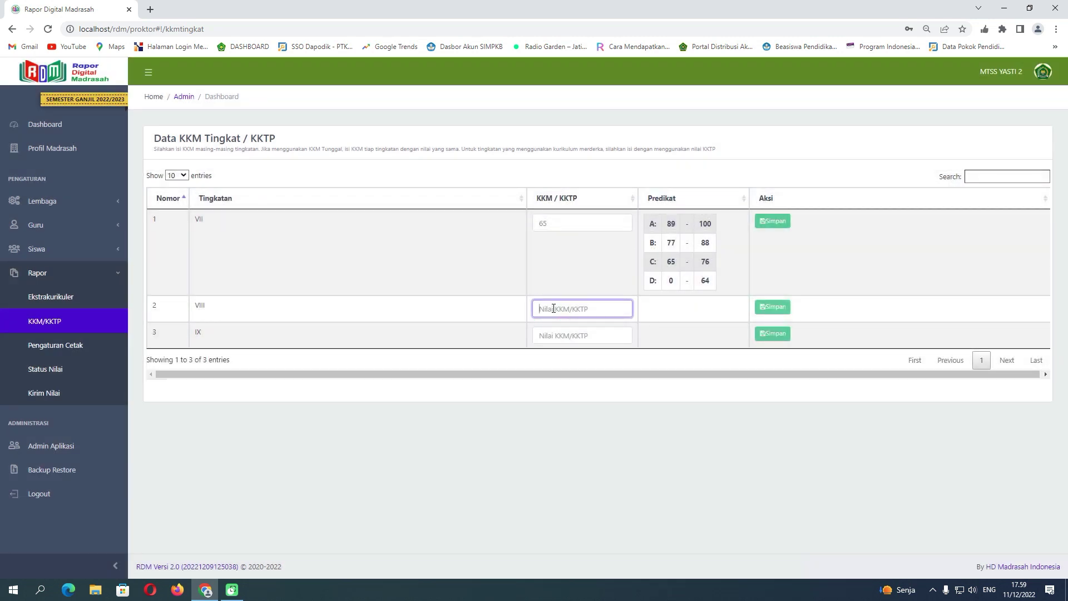
pyautogui.write('70')
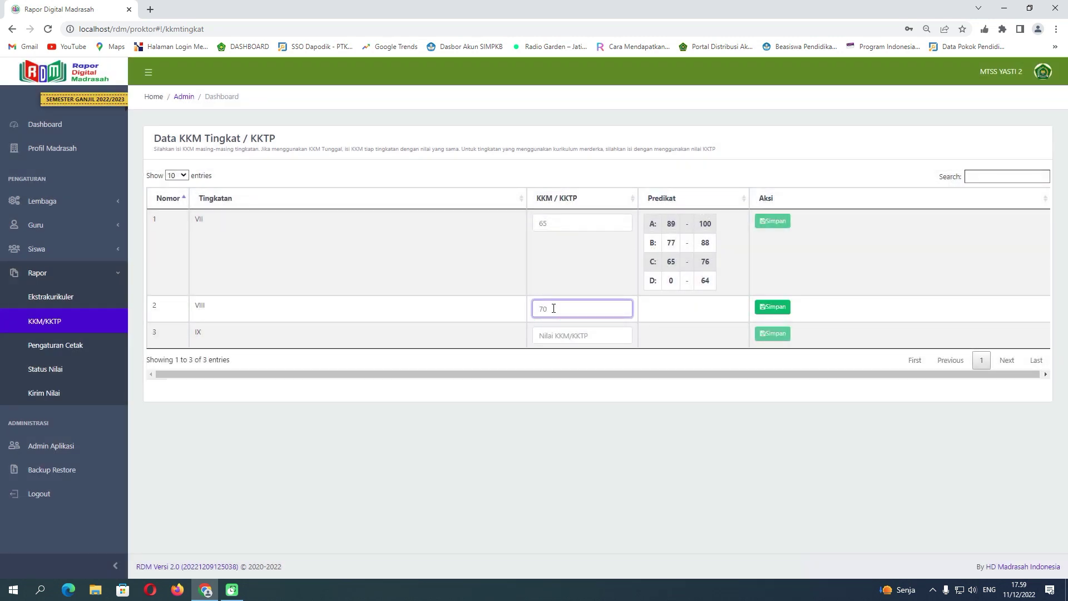
pyautogui.click(762, 307)
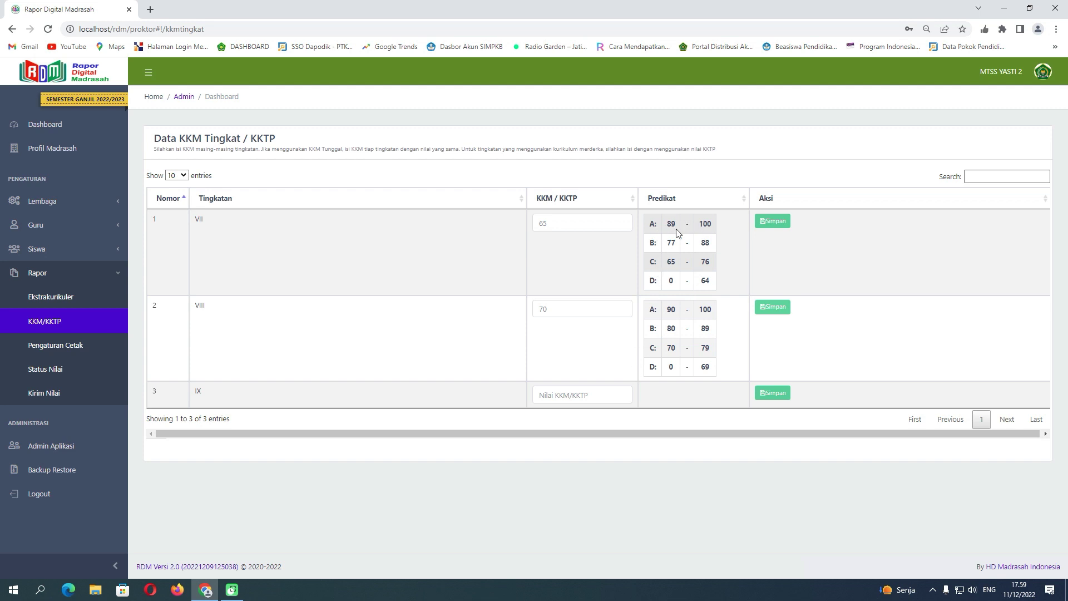
# Set the KKM/KKTP value to 75 for level IX and save it.
pyautogui.click(587, 393)
pyautogui.write('75')
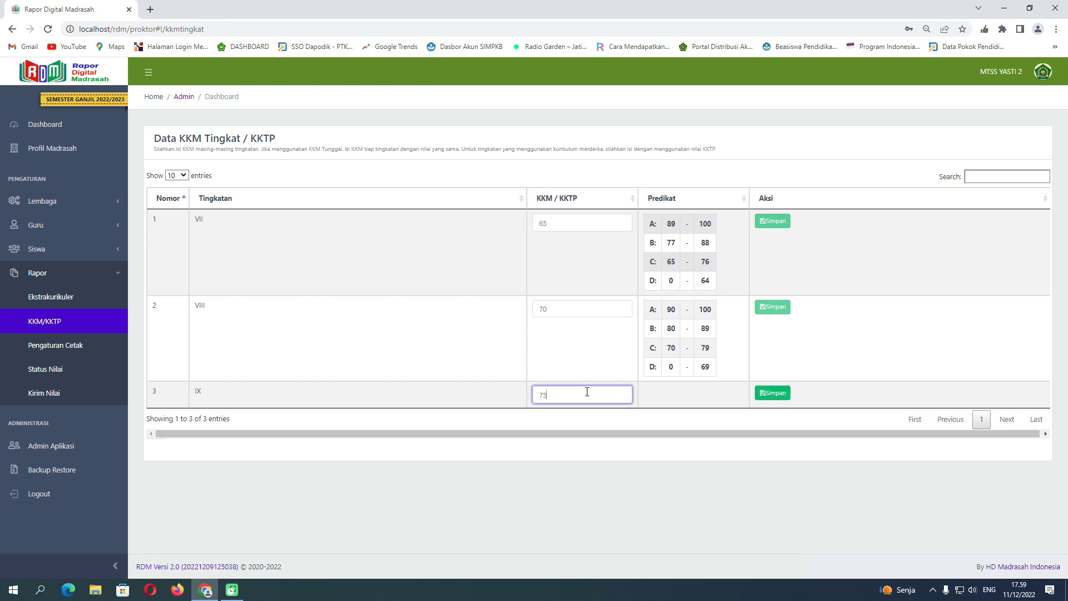
pyautogui.click(772, 393)
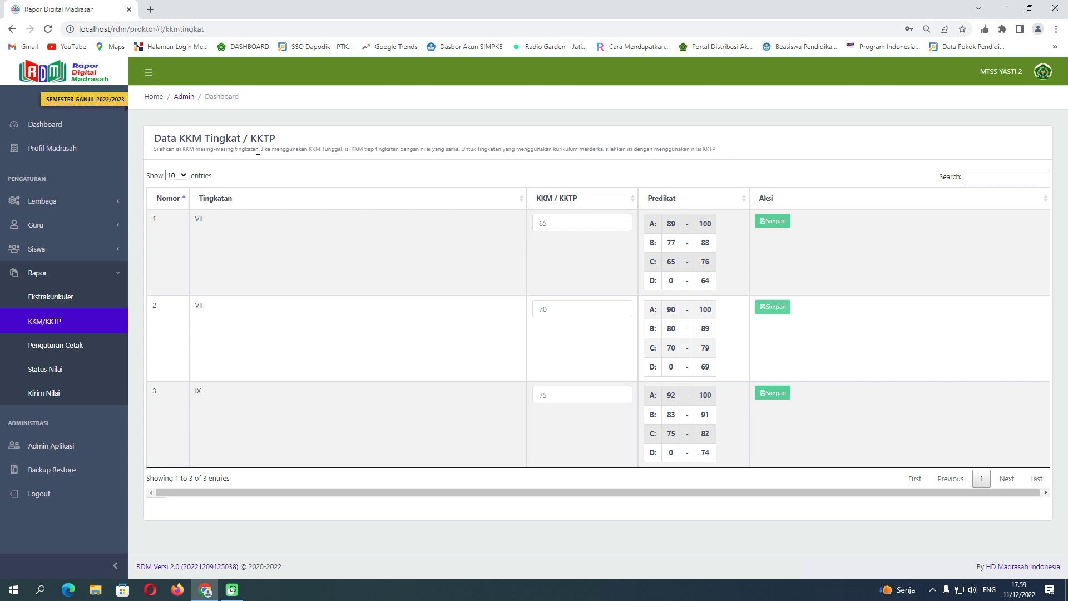
pyautogui.moveTo(277, 139); pyautogui.dragTo(253, 139)
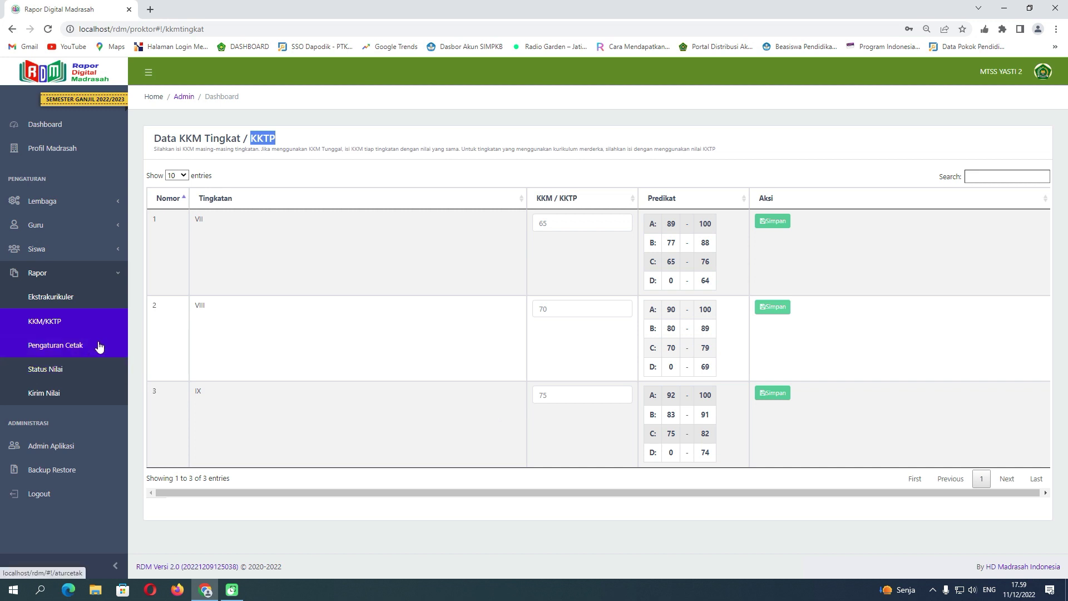
# View the teacher master data briefly and open the teachers' teaching assignment data (Mengajar).
pyautogui.click(81, 234)
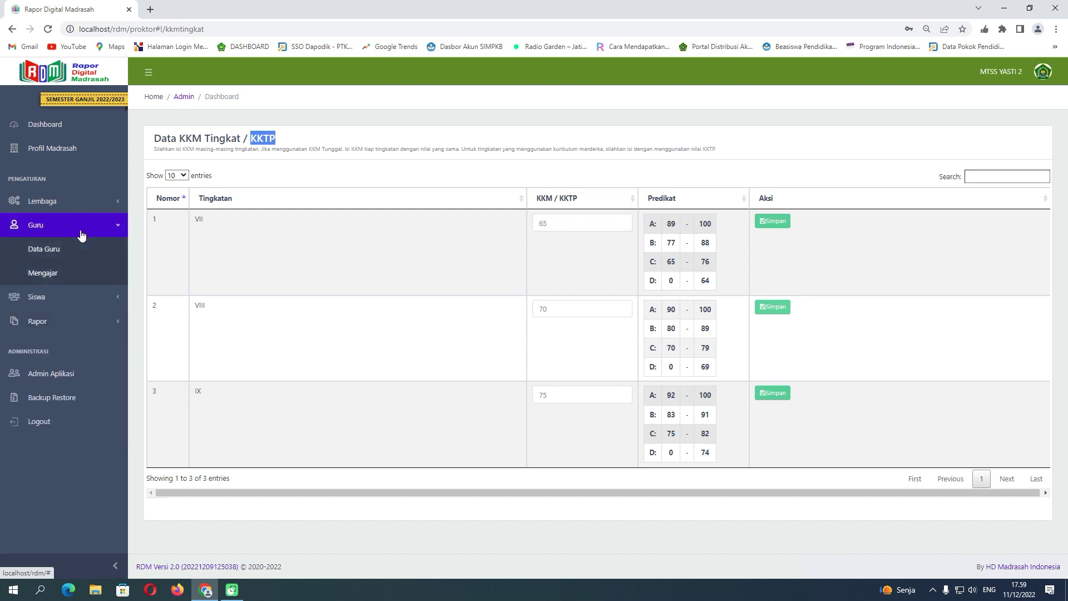
pyautogui.click(67, 257)
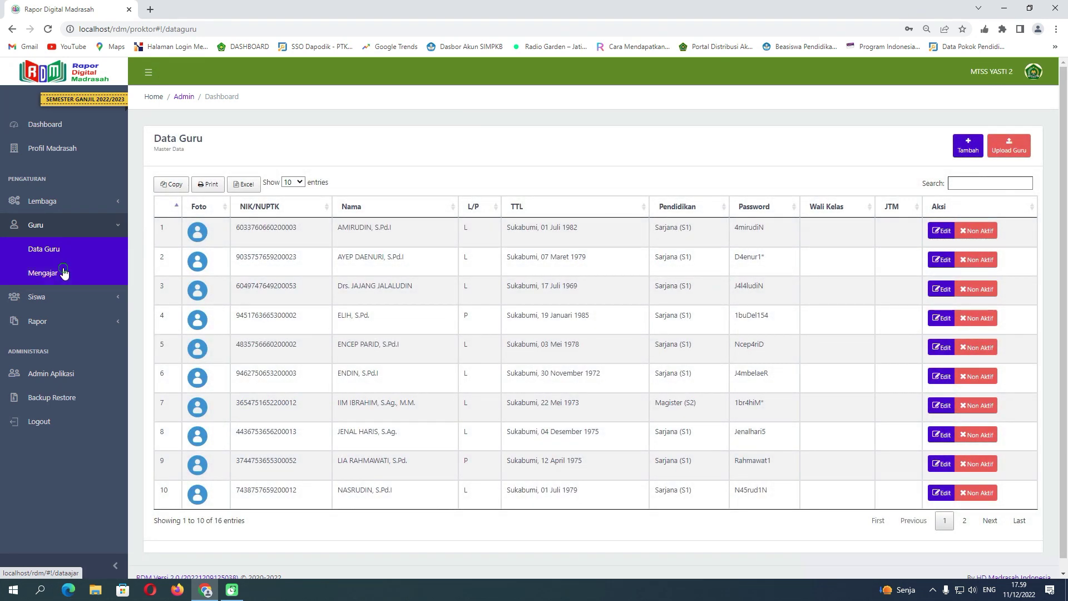
pyautogui.click(65, 273)
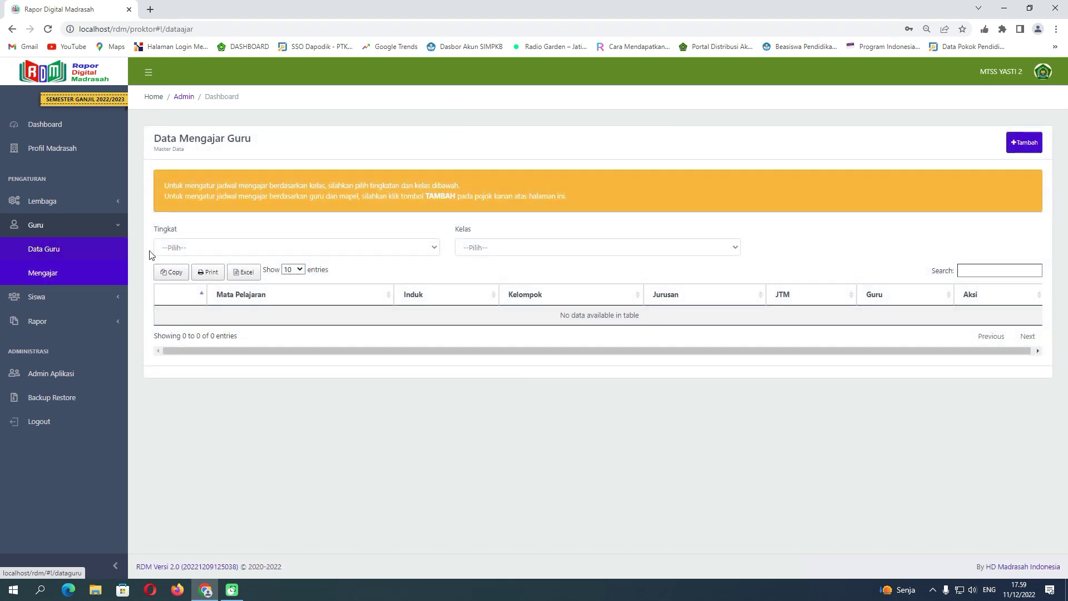
# Show the teaching assignment subjects for level VII, class VII.1.
pyautogui.click(206, 248)
pyautogui.click(197, 273)
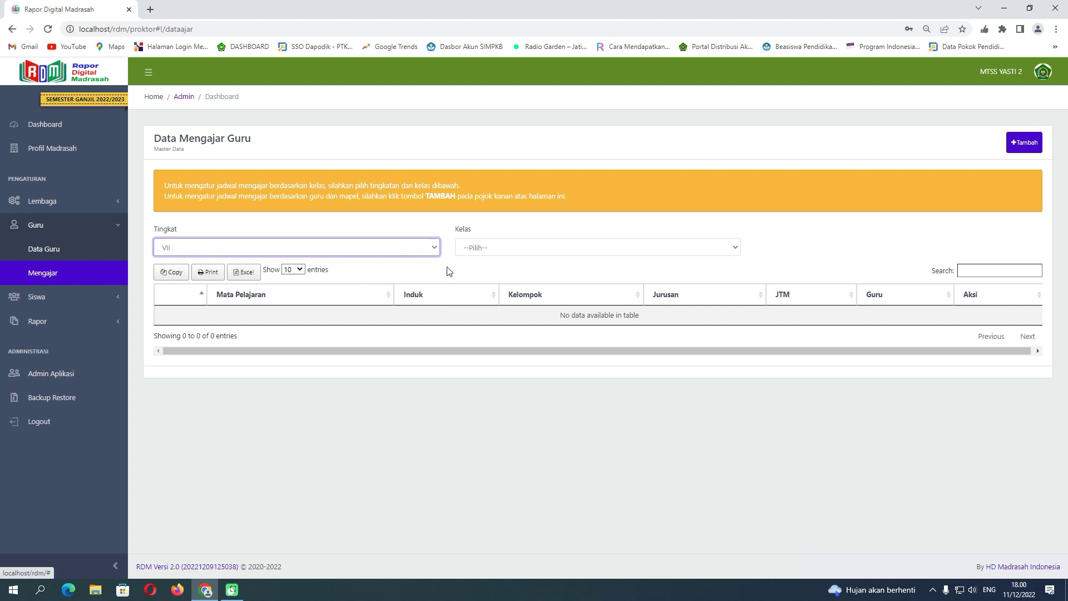
pyautogui.click(492, 248)
pyautogui.click(488, 271)
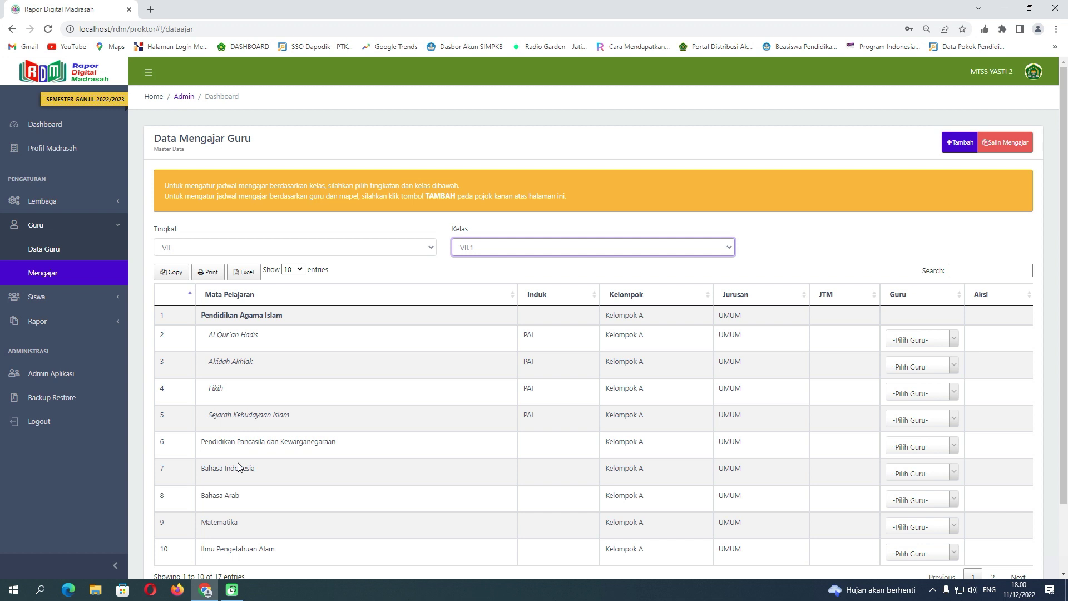
pyautogui.scroll(-2, 239, 465)
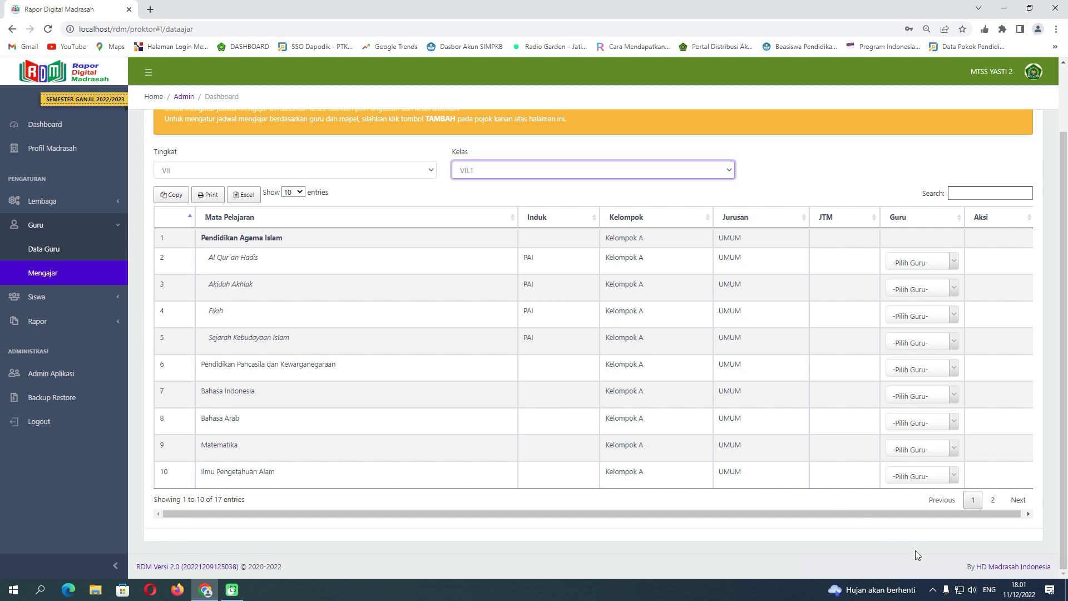
pyautogui.hotkey('ctrl', '2')
pyautogui.moveTo(681, 288)
pyautogui.mouseDown()
pyautogui.moveTo(677, 384)
pyautogui.moveTo(604, 480)
pyautogui.moveTo(596, 253)
pyautogui.mouseUp()
pyautogui.click(649, 322)
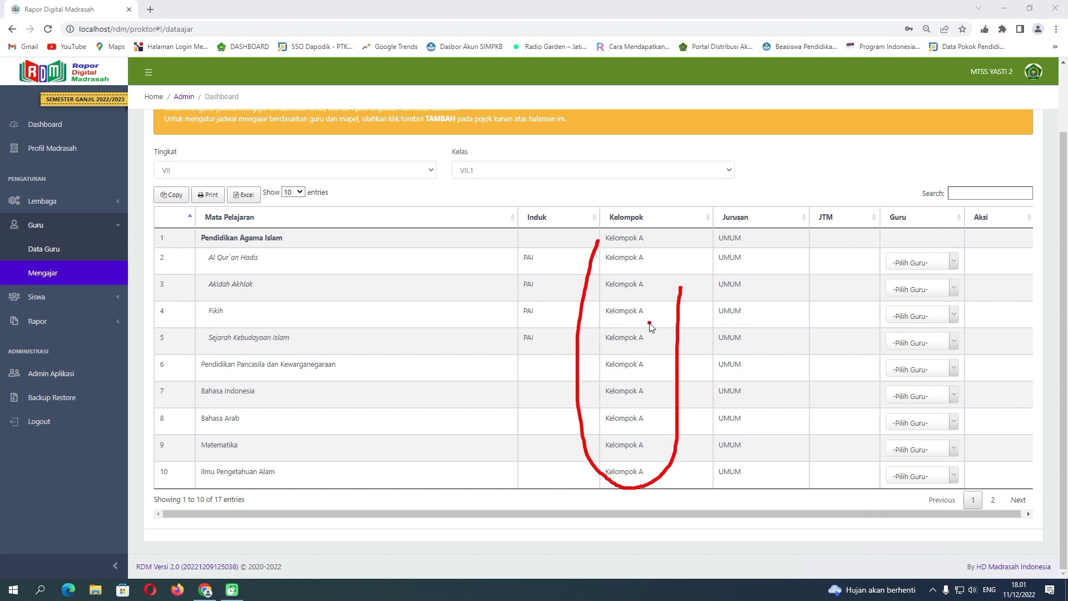
pyautogui.moveTo(662, 198)
pyautogui.mouseDown()
pyautogui.moveTo(655, 483)
pyautogui.moveTo(585, 353)
pyautogui.moveTo(598, 191)
pyautogui.moveTo(657, 193)
pyautogui.mouseUp()
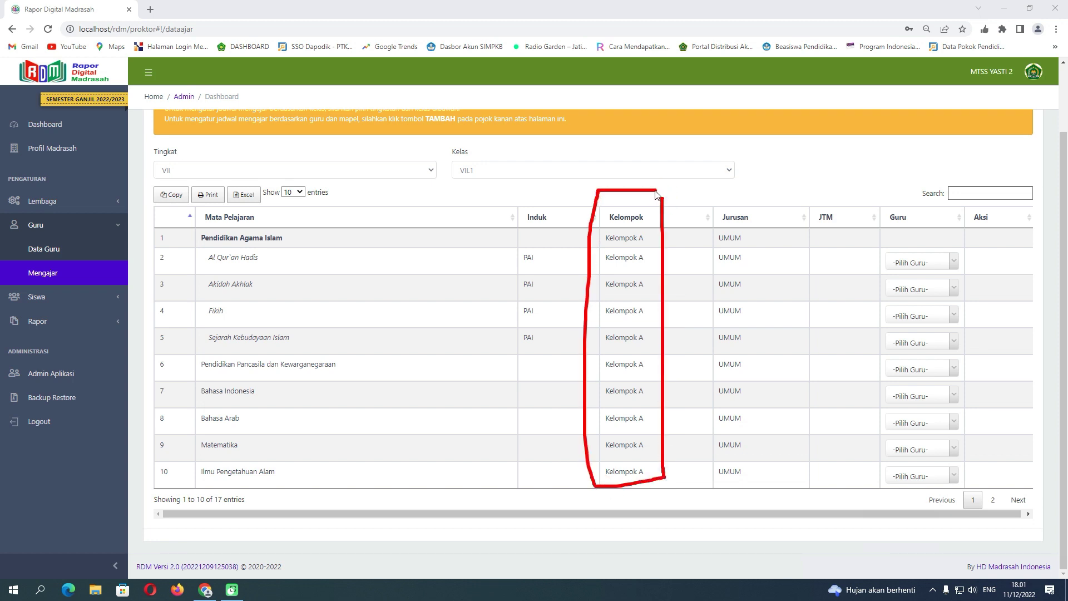
pyautogui.click(626, 349)
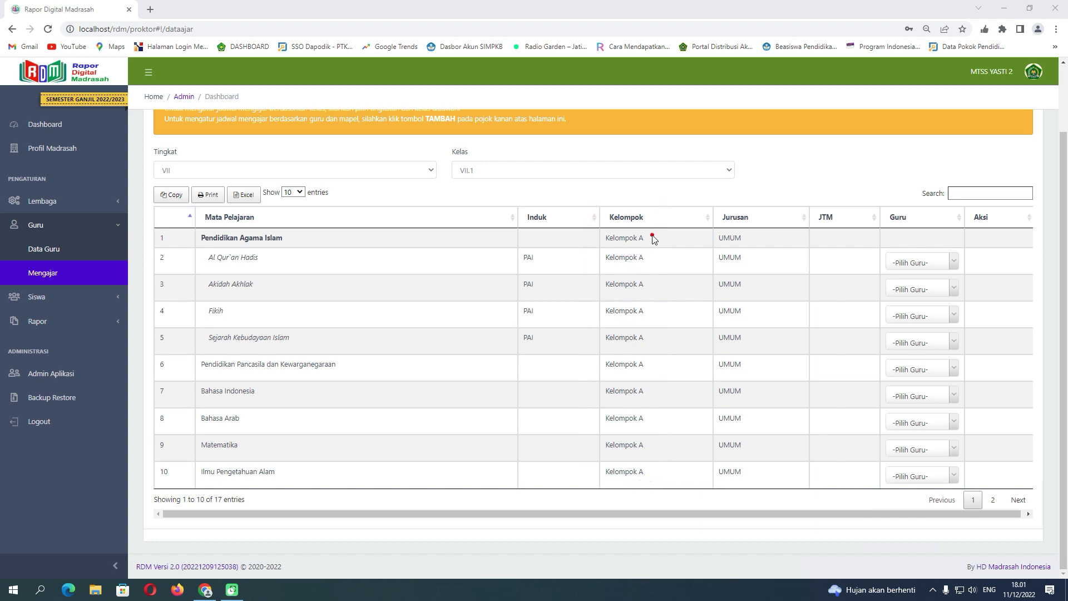
pyautogui.moveTo(653, 236); pyautogui.dragTo(649, 488)
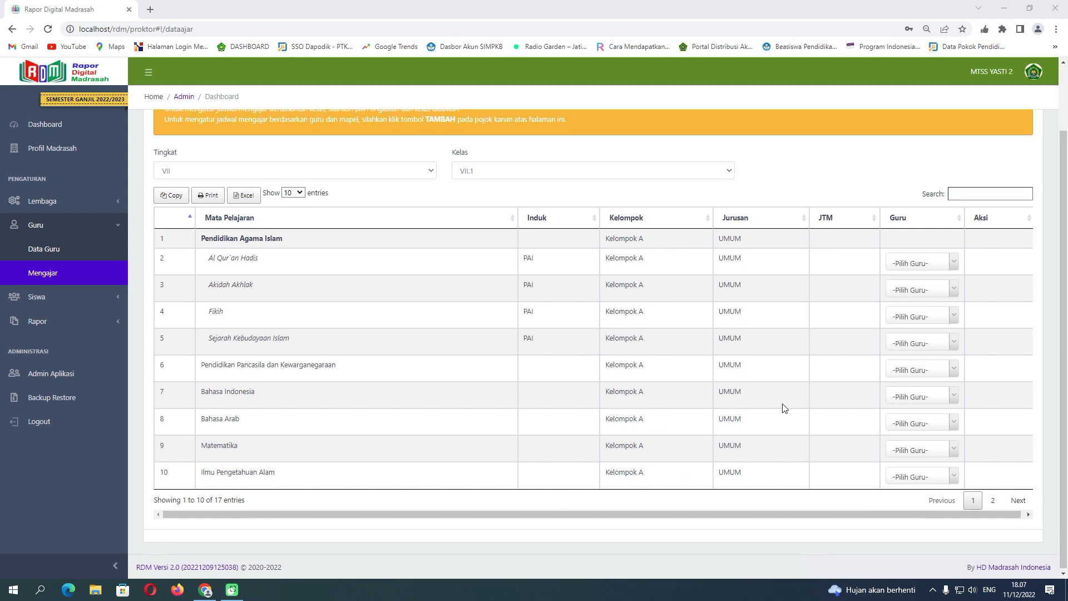
# Check the teacher choices for Al Qur'an Hadis and view the remaining subjects on page 2 of class VII.1's list.
pyautogui.scroll(3, 783, 408)
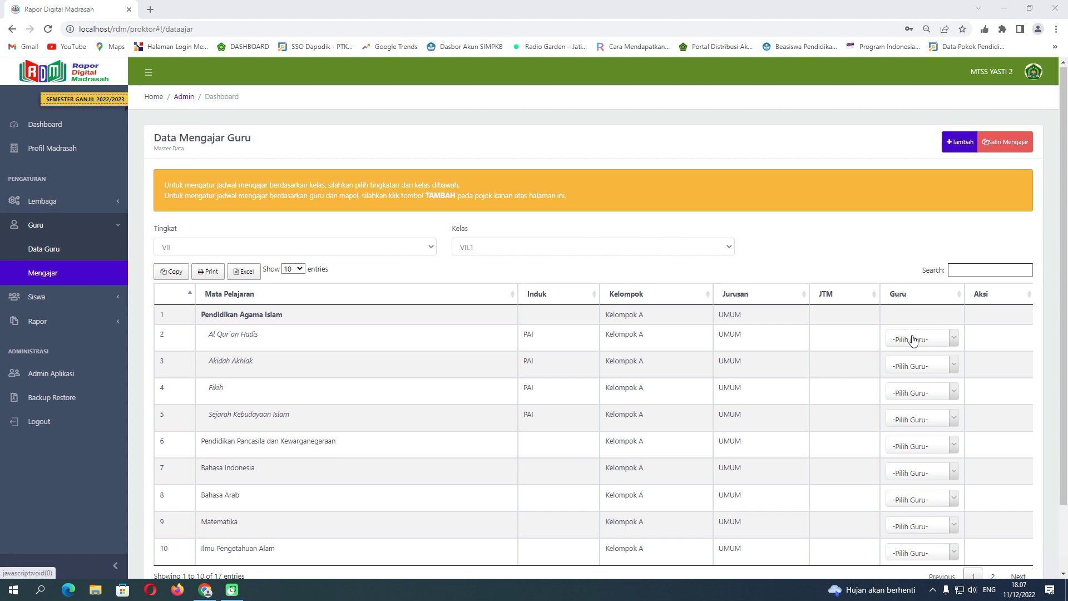
pyautogui.scroll(-2, 913, 340)
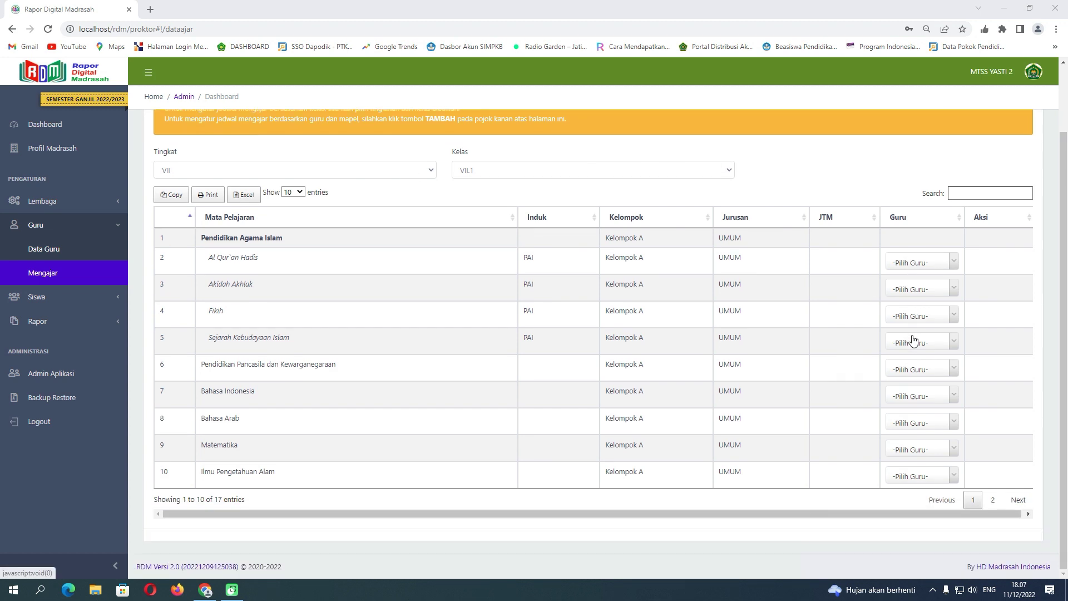
pyautogui.click(951, 266)
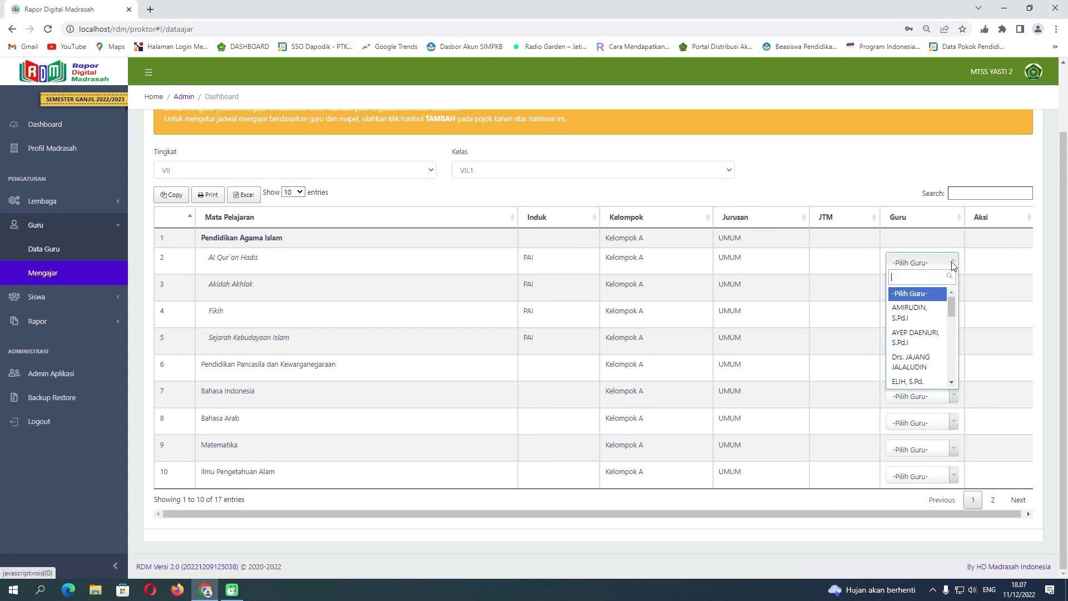
pyautogui.click(902, 235)
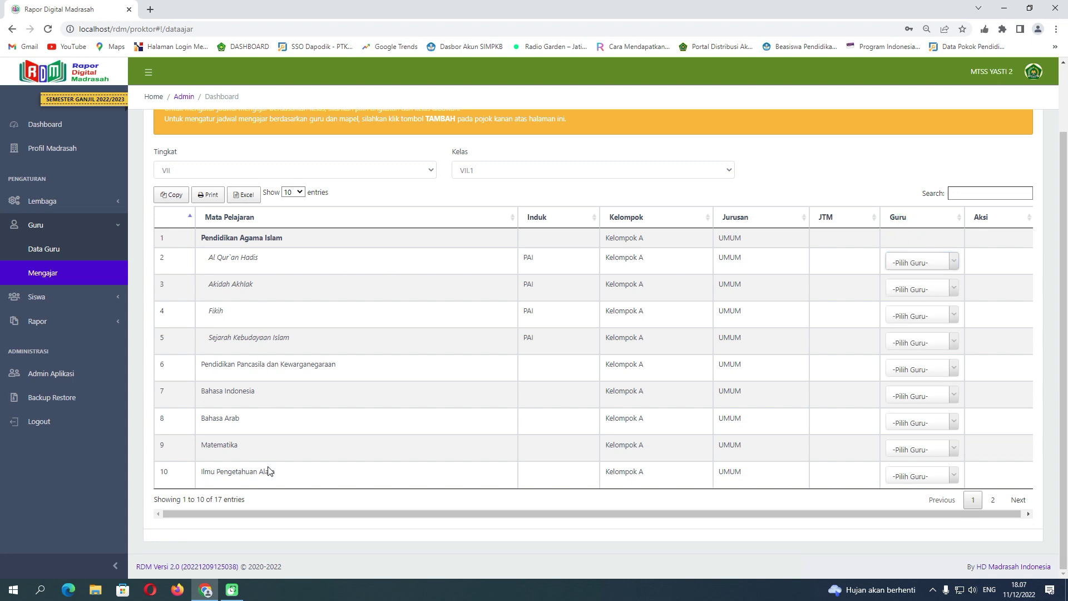
pyautogui.click(993, 499)
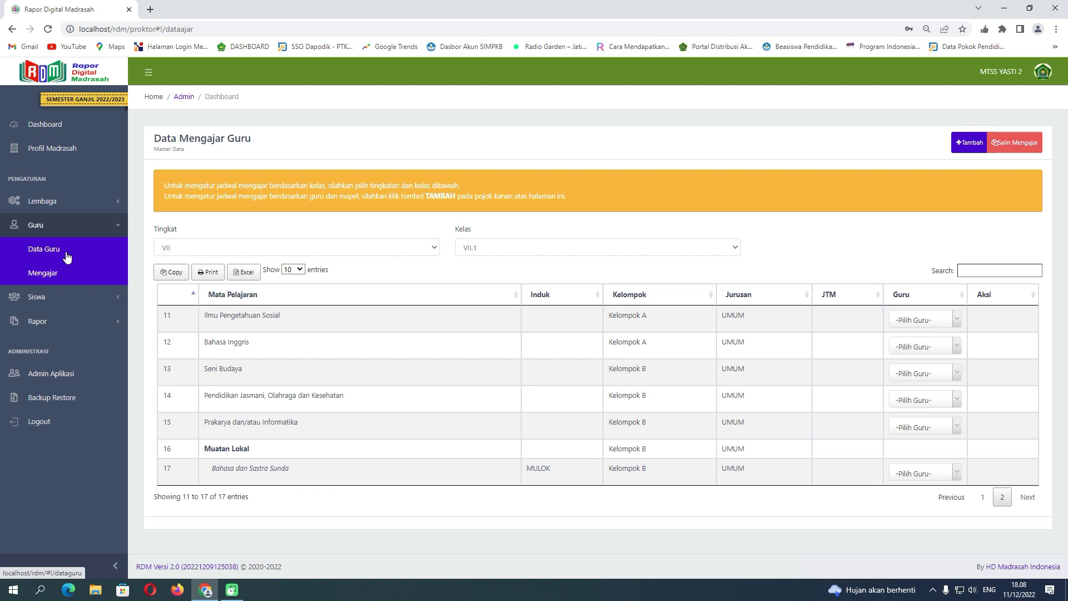
# Open the institution's class data, change class VII.1's curriculum to Kurikulum Merdeka and save it.
pyautogui.click(79, 211)
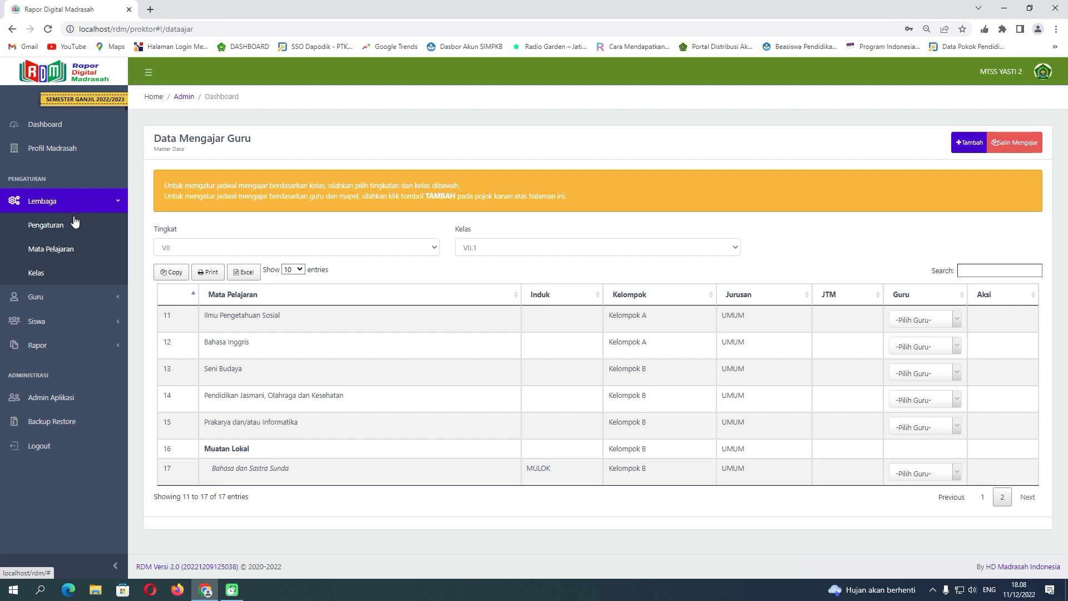
pyautogui.click(54, 275)
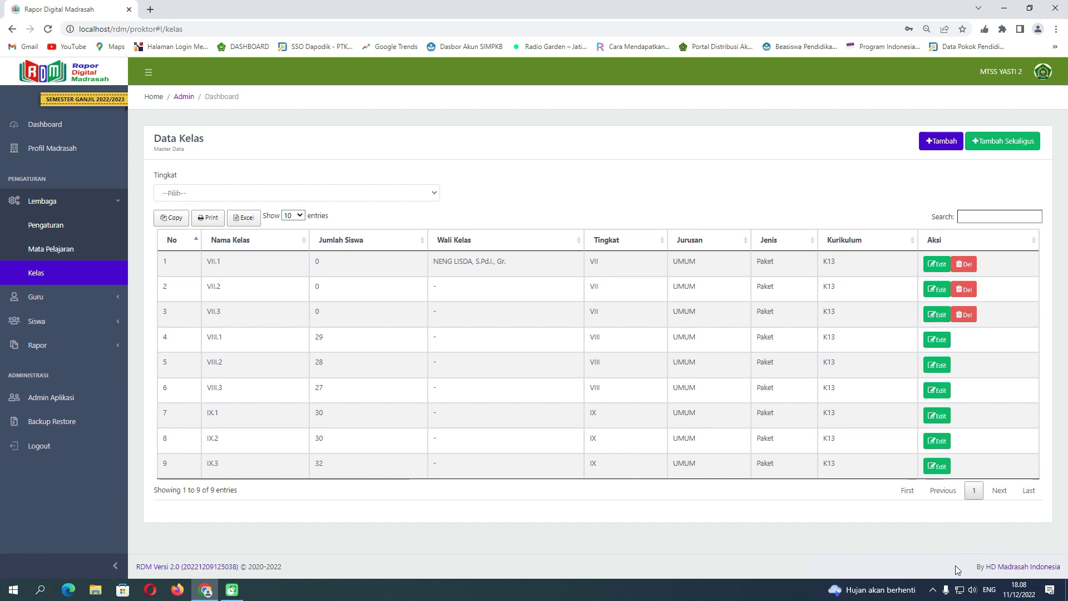
pyautogui.moveTo(873, 234)
pyautogui.mouseDown()
pyautogui.moveTo(871, 480)
pyautogui.moveTo(791, 450)
pyautogui.moveTo(777, 228)
pyautogui.moveTo(829, 203)
pyautogui.moveTo(876, 233)
pyautogui.mouseUp()
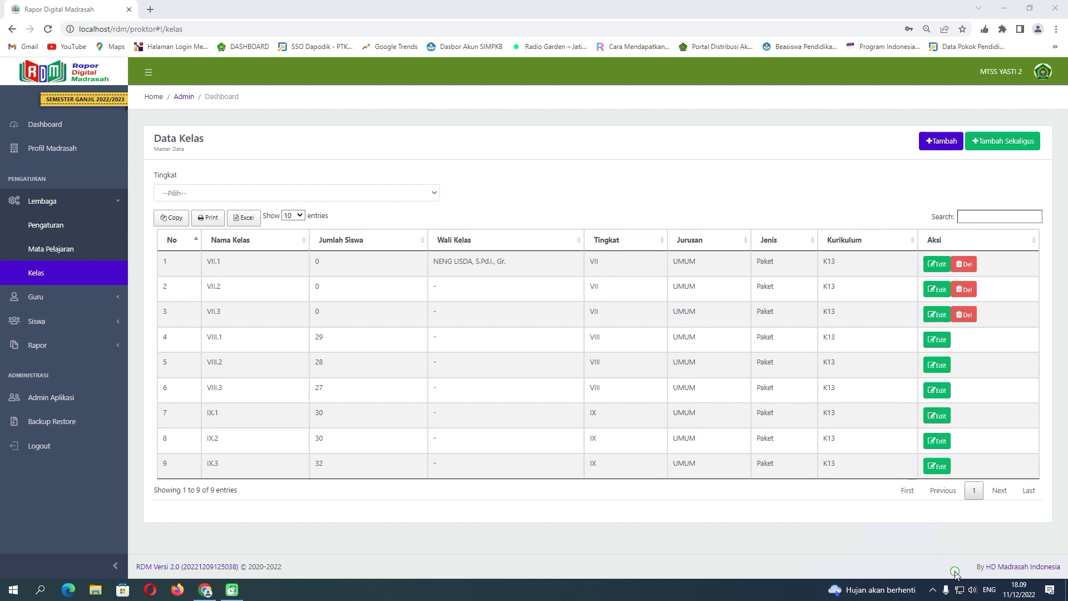
pyautogui.click(939, 266)
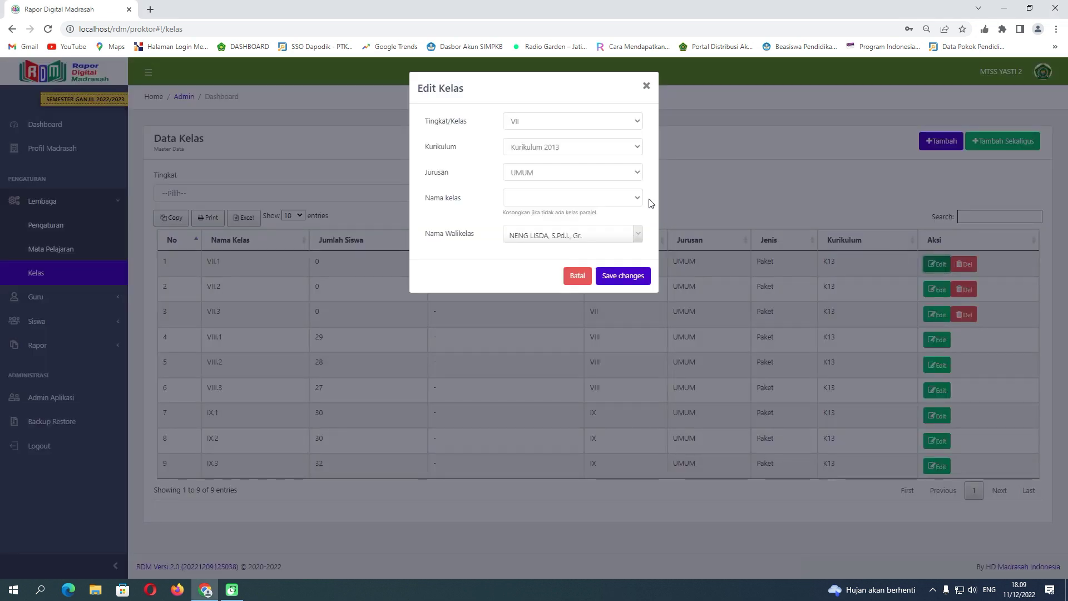
pyautogui.click(636, 149)
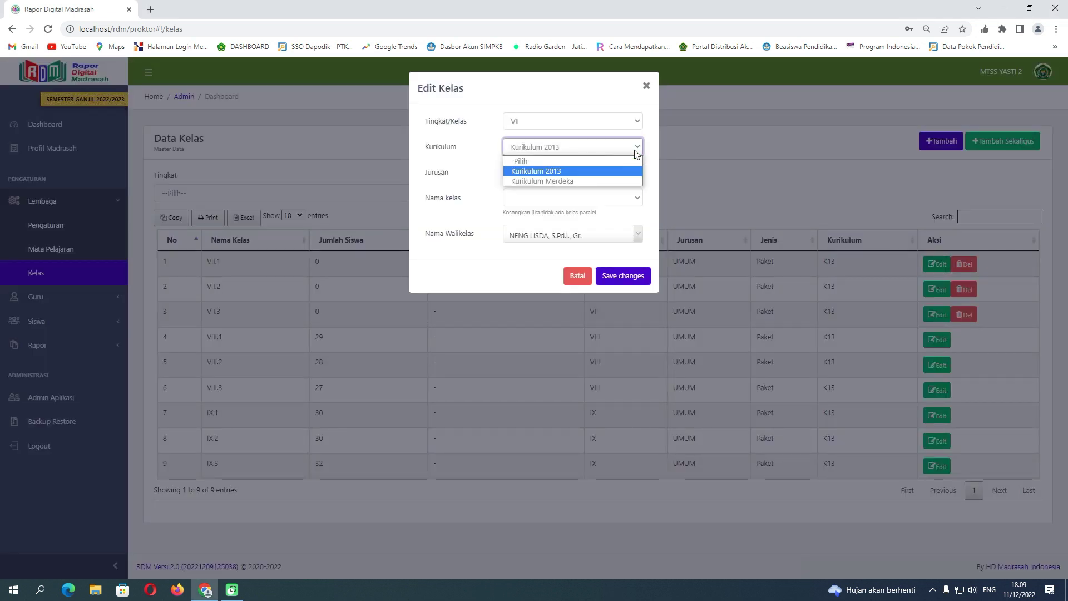
pyautogui.click(616, 181)
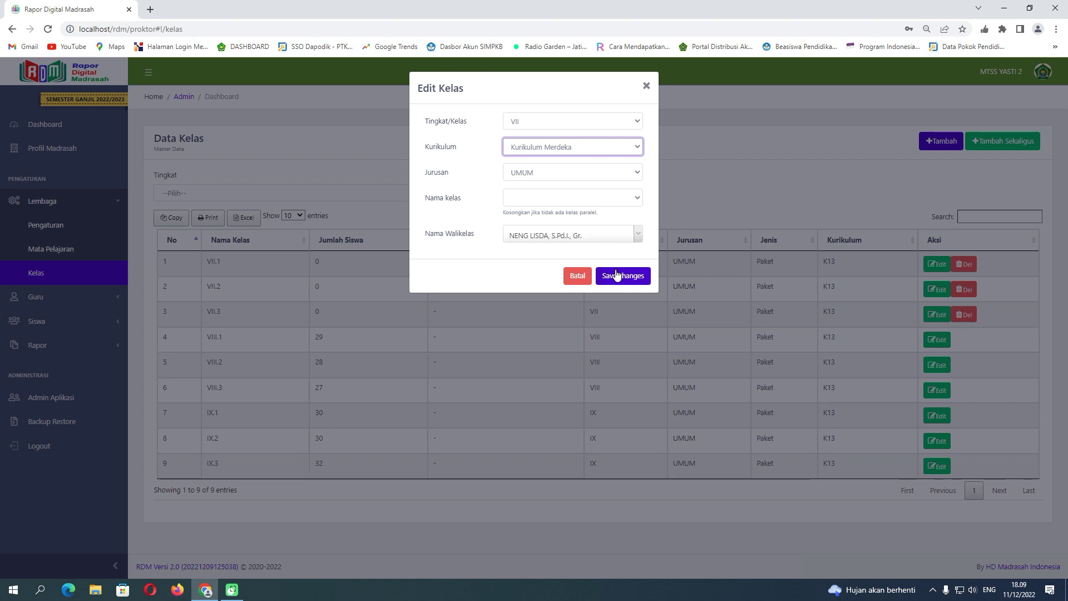
pyautogui.click(635, 199)
pyautogui.click(634, 198)
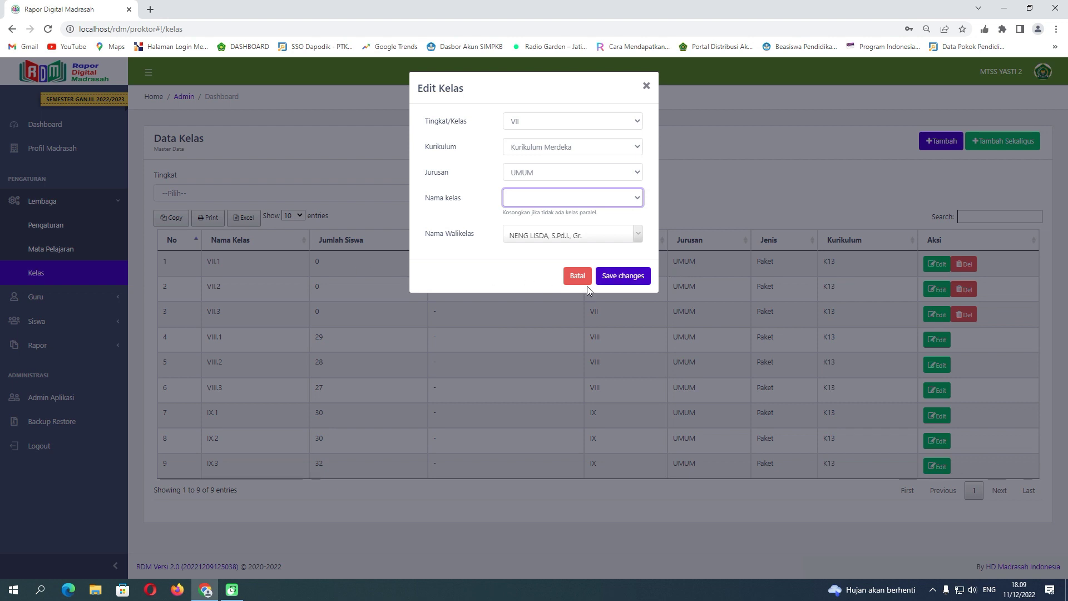
pyautogui.click(623, 277)
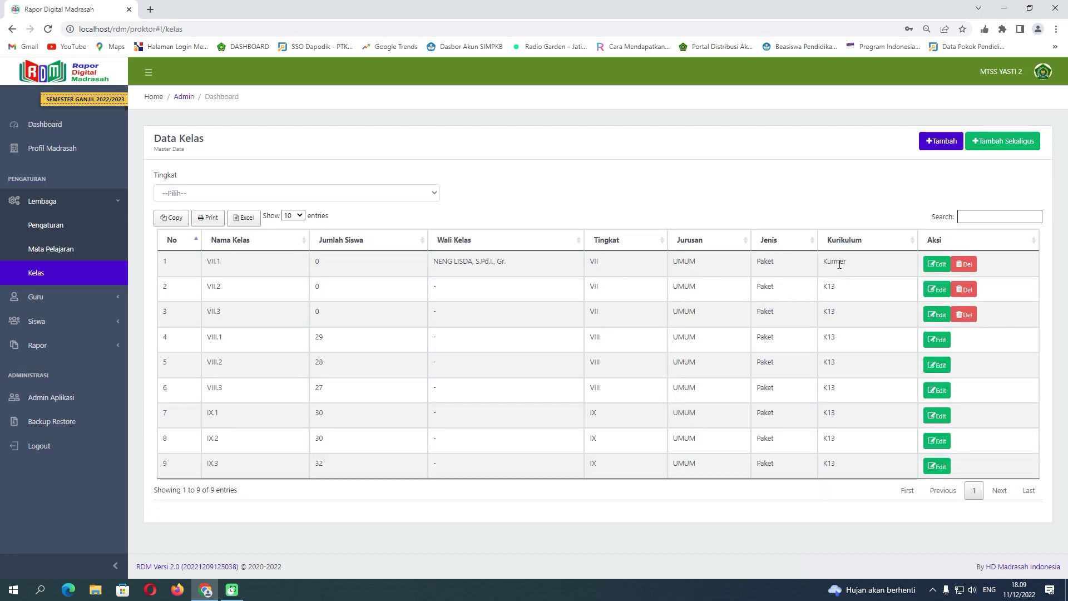
# Set class VII.2 to Kurikulum Merdeka, assign its homeroom teacher and save the changes.
pyautogui.click(935, 288)
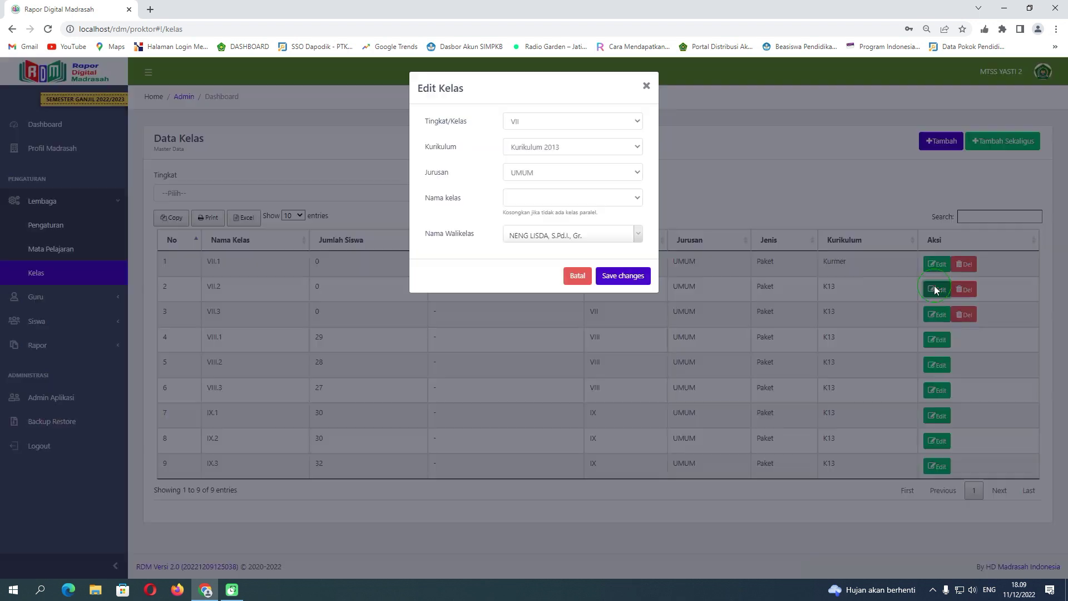
pyautogui.click(620, 148)
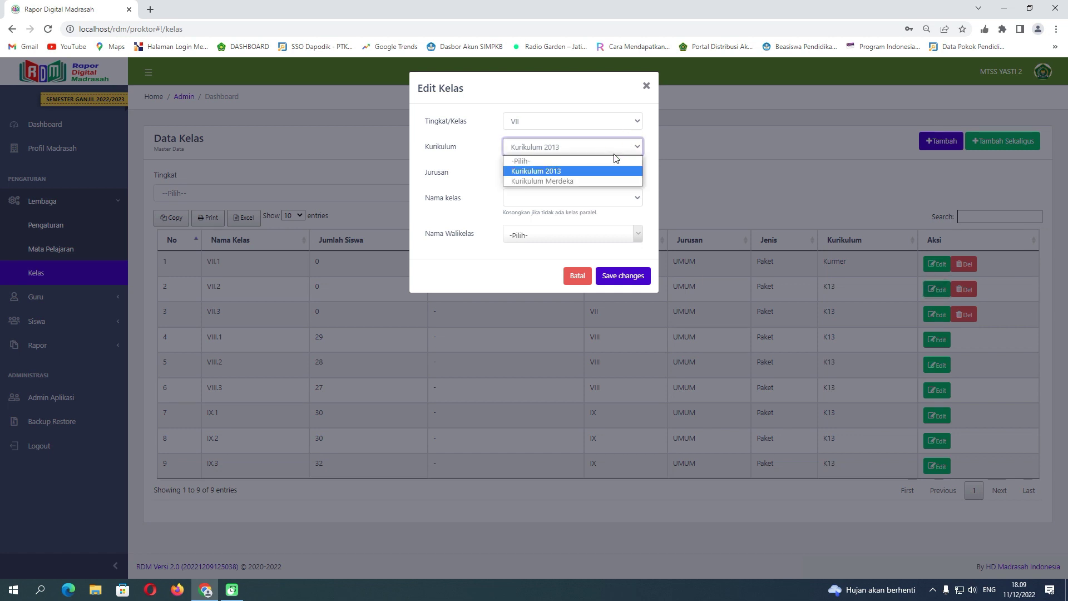
pyautogui.click(596, 181)
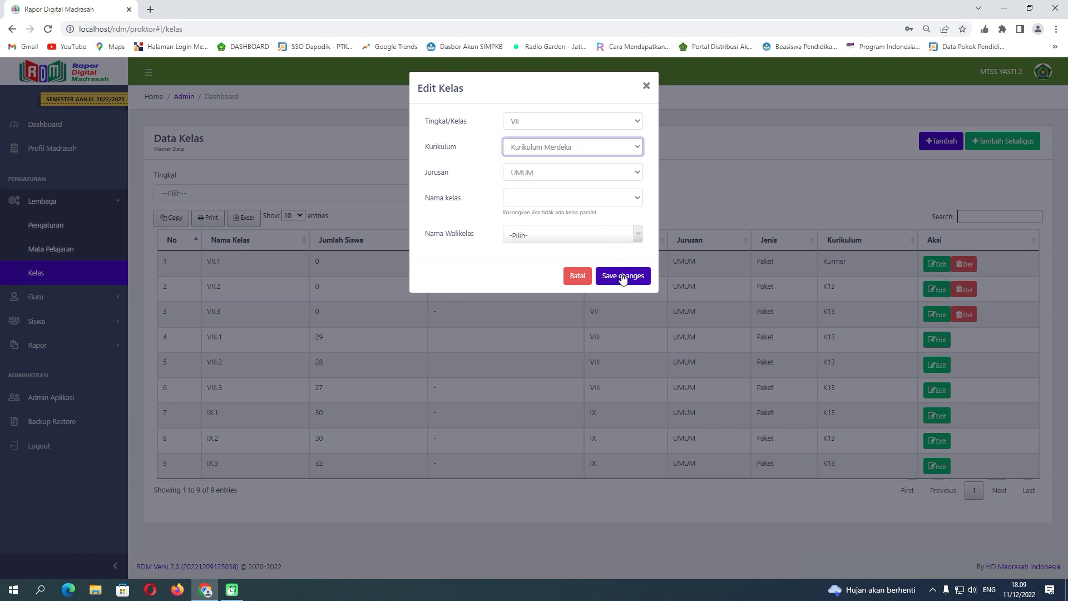
pyautogui.click(639, 236)
pyautogui.moveTo(638, 283); pyautogui.dragTo(636, 299)
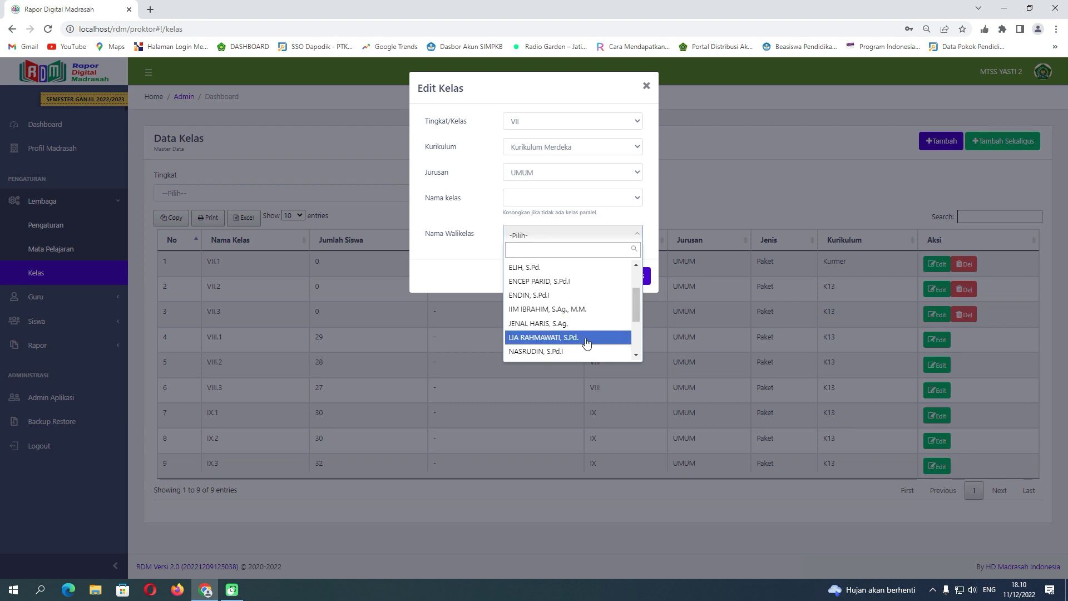
pyautogui.click(586, 340)
pyautogui.click(620, 277)
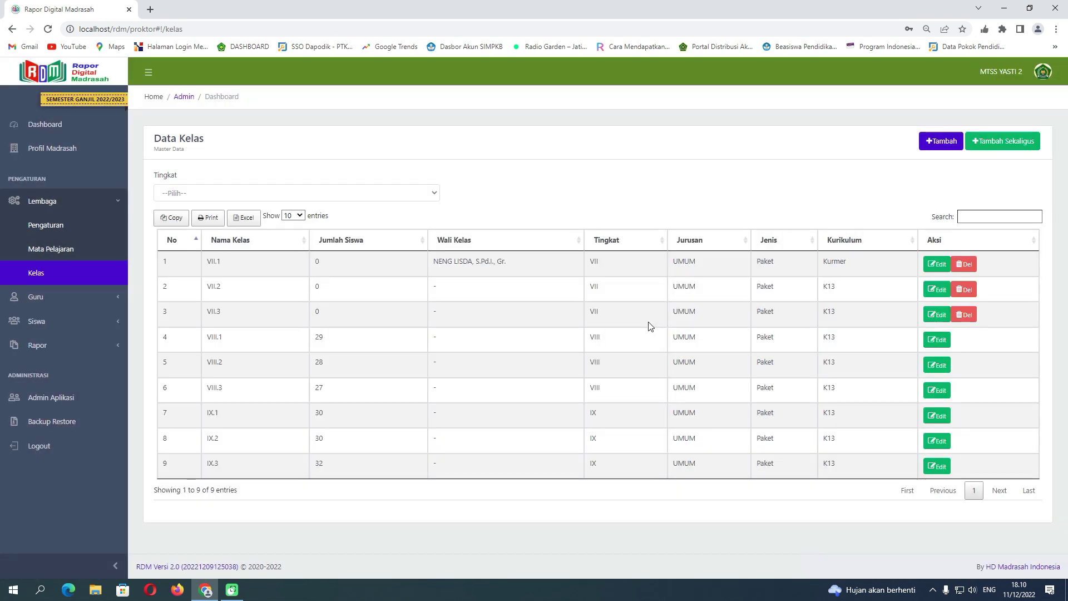
# Set class VII.3 to Kurikulum Merdeka, assign its homeroom teacher and save the changes.
pyautogui.click(938, 315)
pyautogui.click(636, 124)
pyautogui.click(635, 124)
pyautogui.click(634, 149)
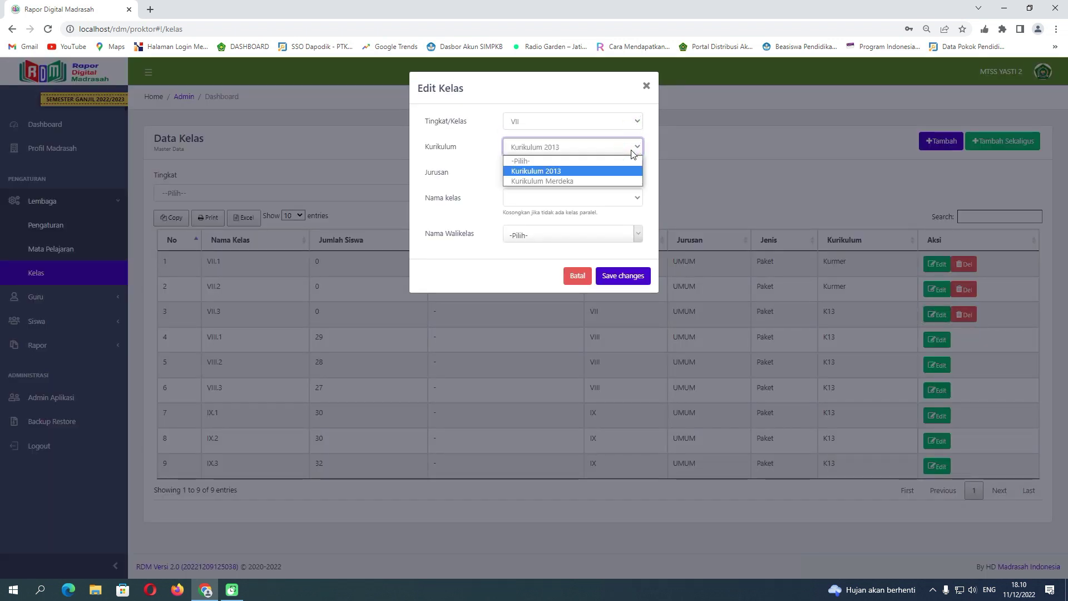
pyautogui.click(611, 182)
pyautogui.click(632, 237)
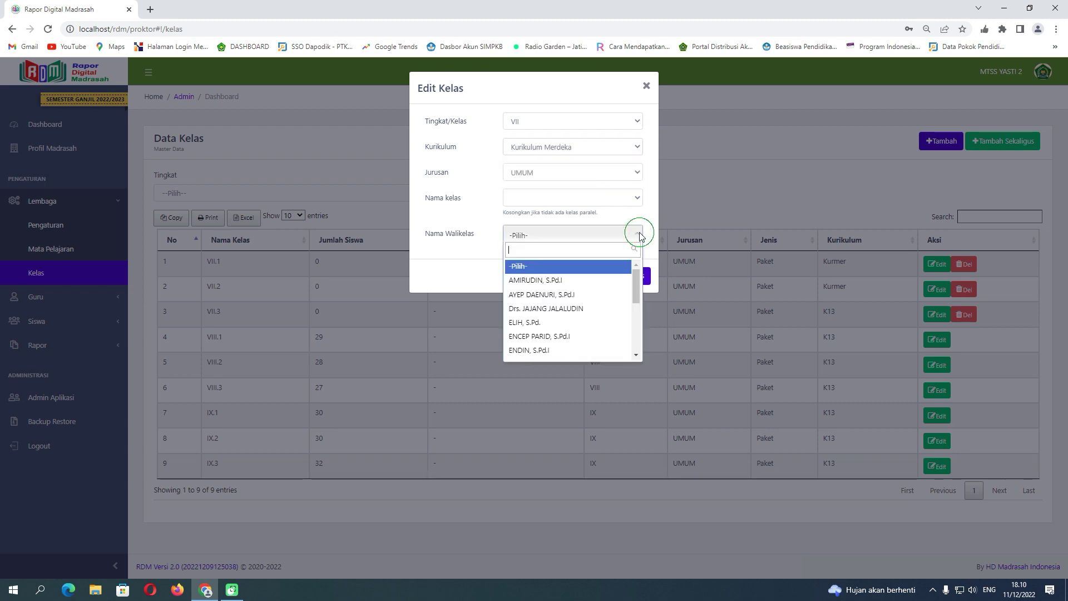
pyautogui.moveTo(639, 294)
pyautogui.mouseDown()
pyautogui.moveTo(636, 343)
pyautogui.moveTo(636, 287)
pyautogui.moveTo(636, 296)
pyautogui.mouseUp()
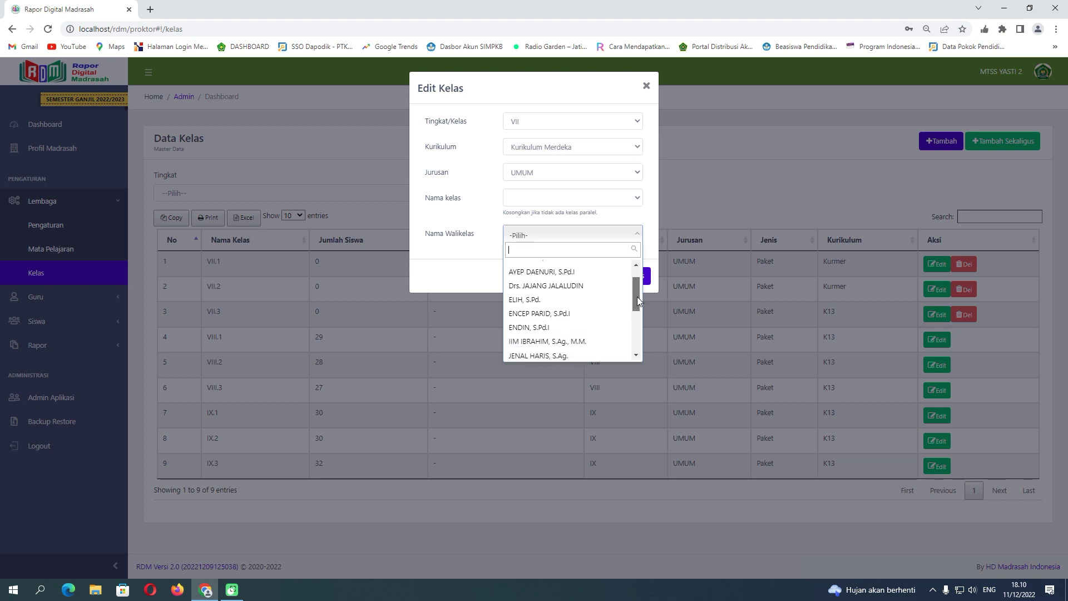
pyautogui.click(562, 356)
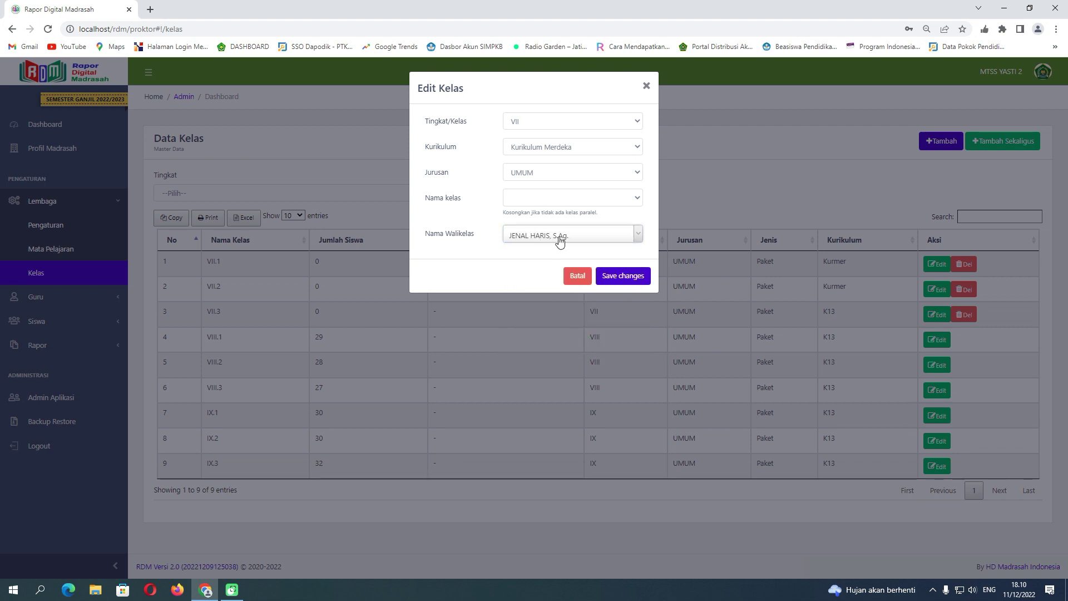
pyautogui.click(624, 277)
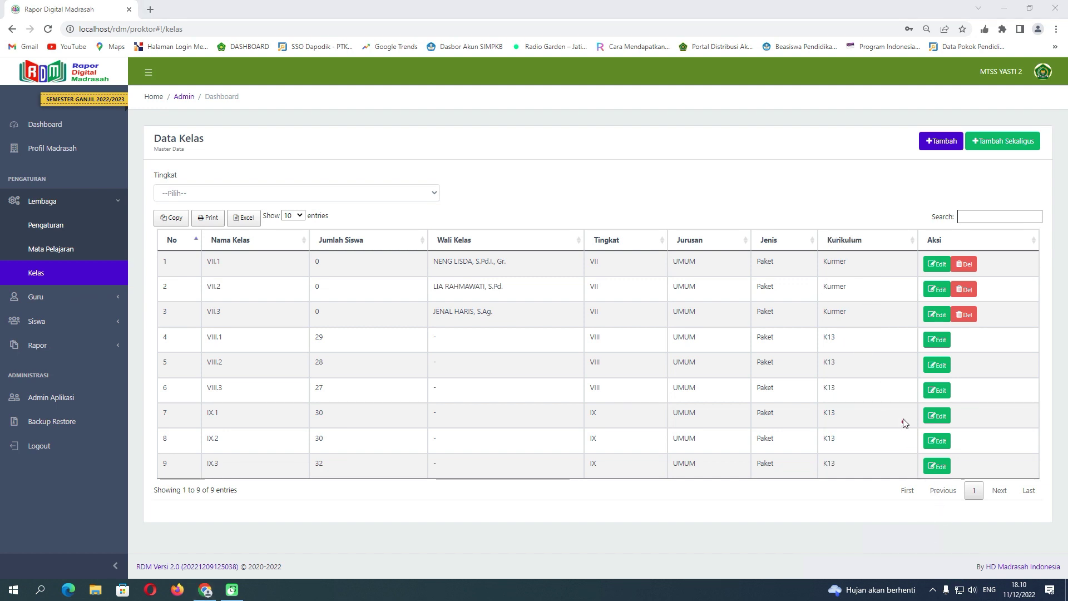
# Review the KKM/KKTP values per level and return to the class data to compare the curricula.
pyautogui.moveTo(869, 335)
pyautogui.mouseDown()
pyautogui.moveTo(870, 370)
pyautogui.moveTo(811, 491)
pyautogui.moveTo(843, 305)
pyautogui.moveTo(884, 349)
pyautogui.mouseUp()
pyautogui.moveTo(76, 196); pyautogui.dragTo(115, 176)
pyautogui.click(90, 350)
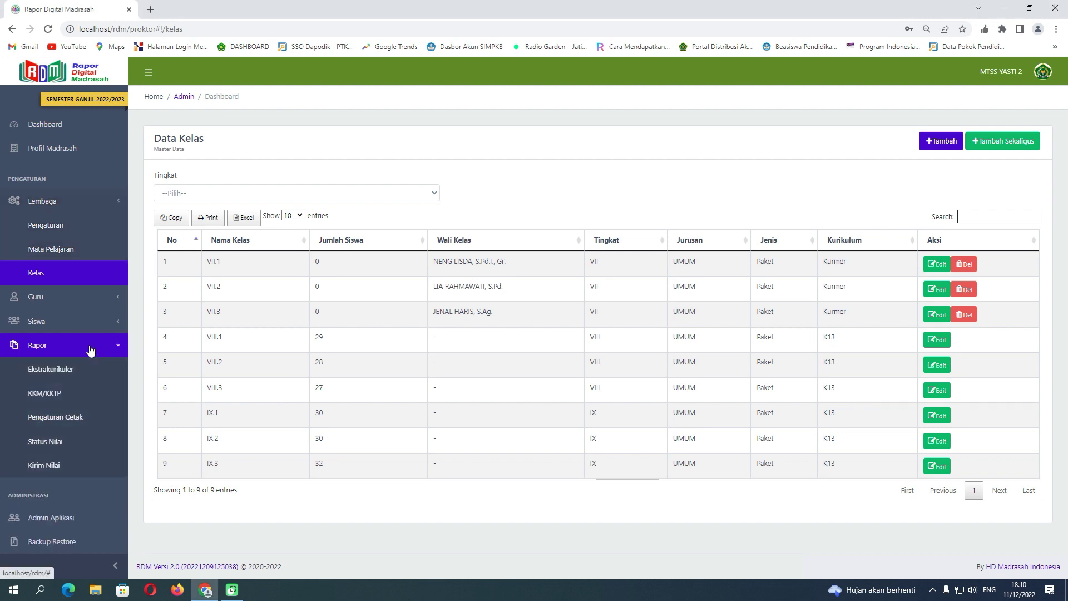
pyautogui.click(58, 324)
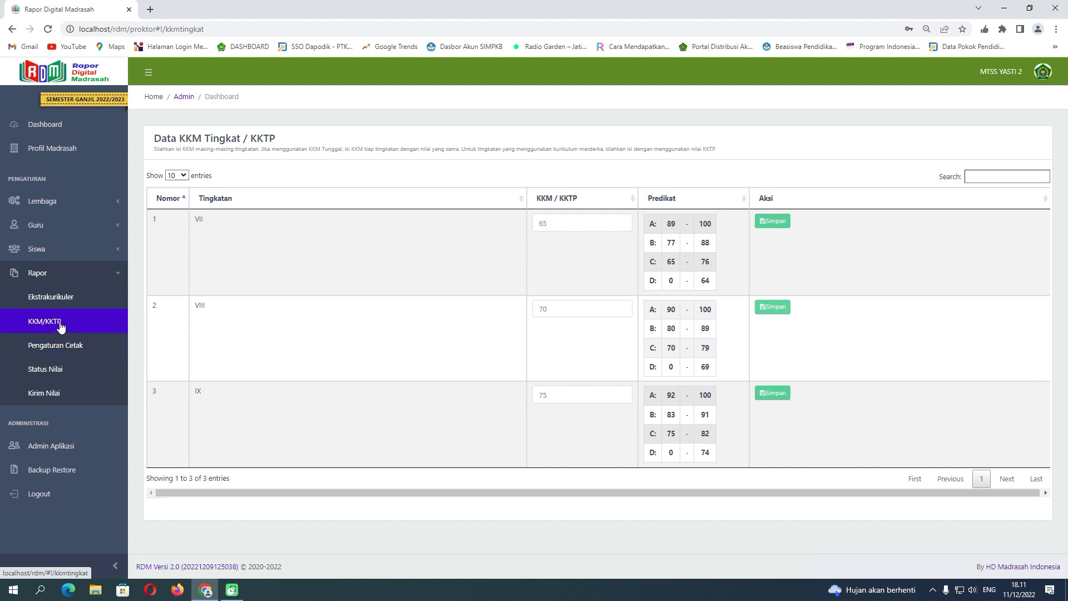
pyautogui.click(59, 214)
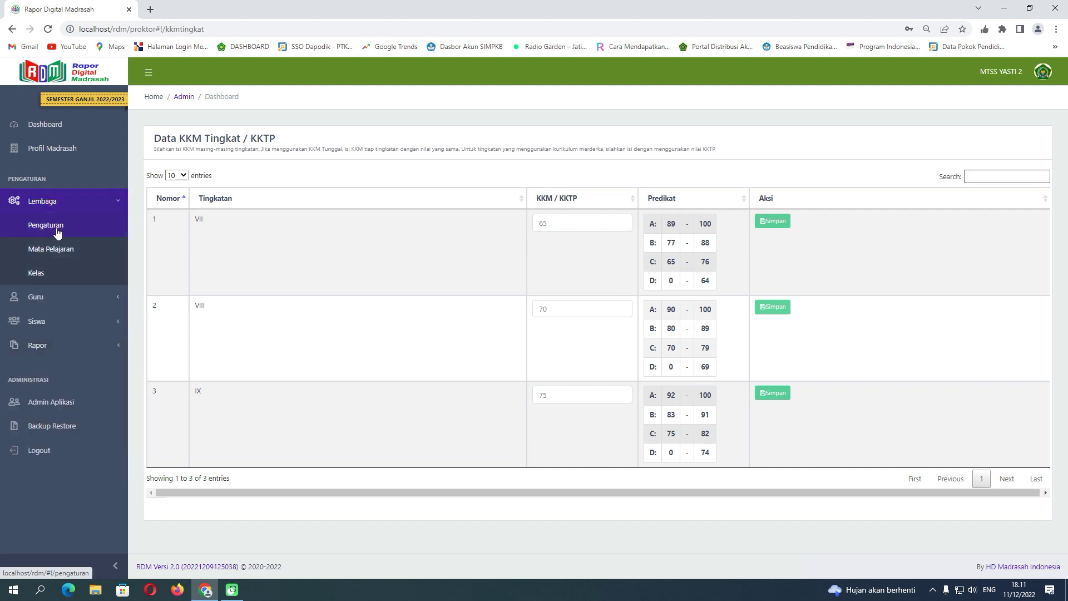
pyautogui.click(54, 272)
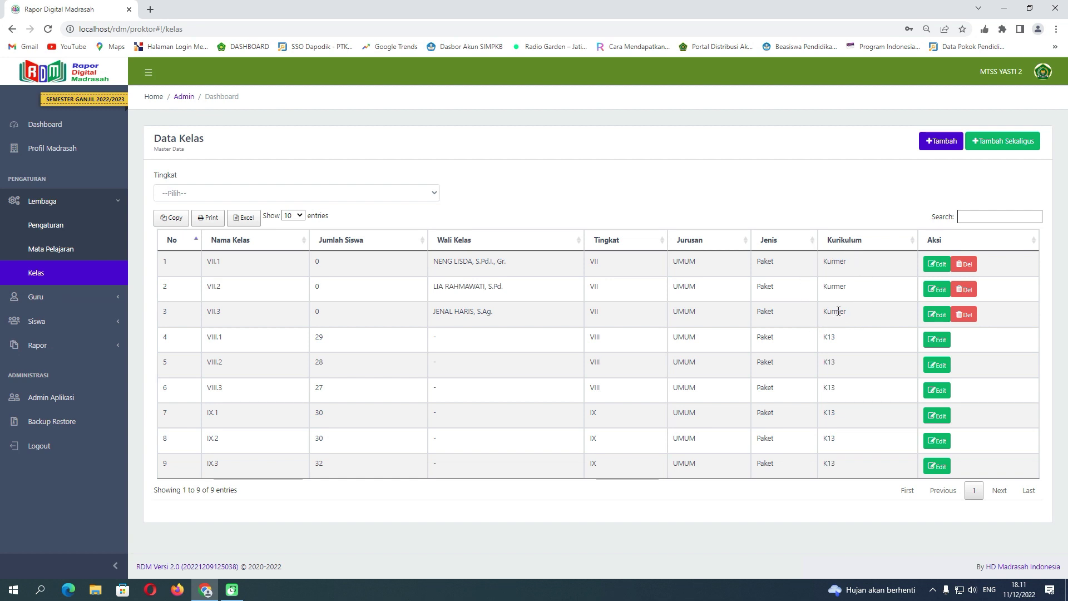
# View the report print settings (Pengaturan Cetak) and check the report score status for level VII.
pyautogui.click(69, 347)
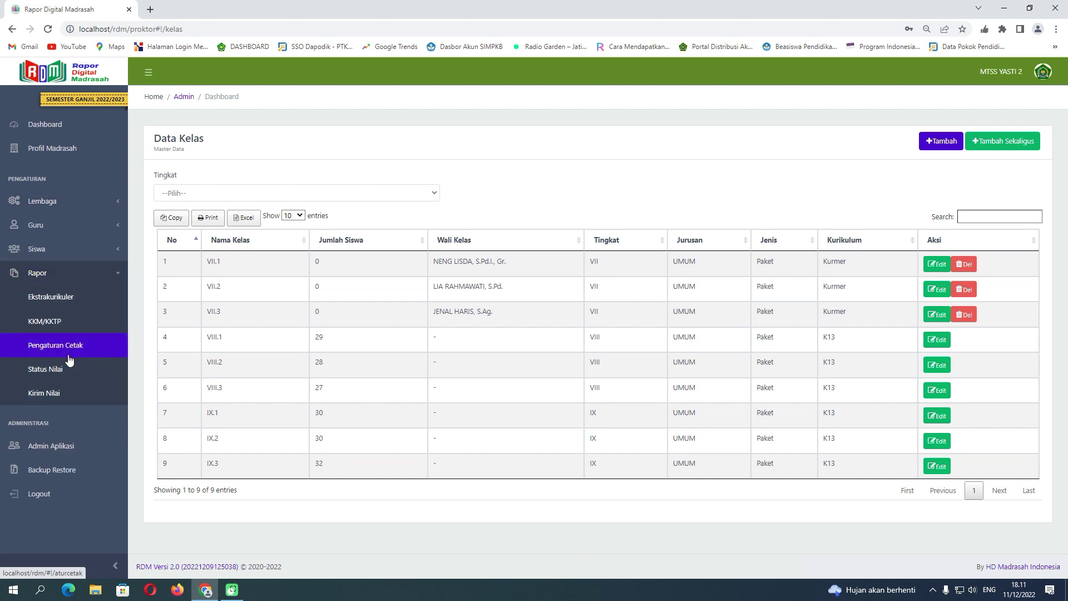
pyautogui.click(67, 346)
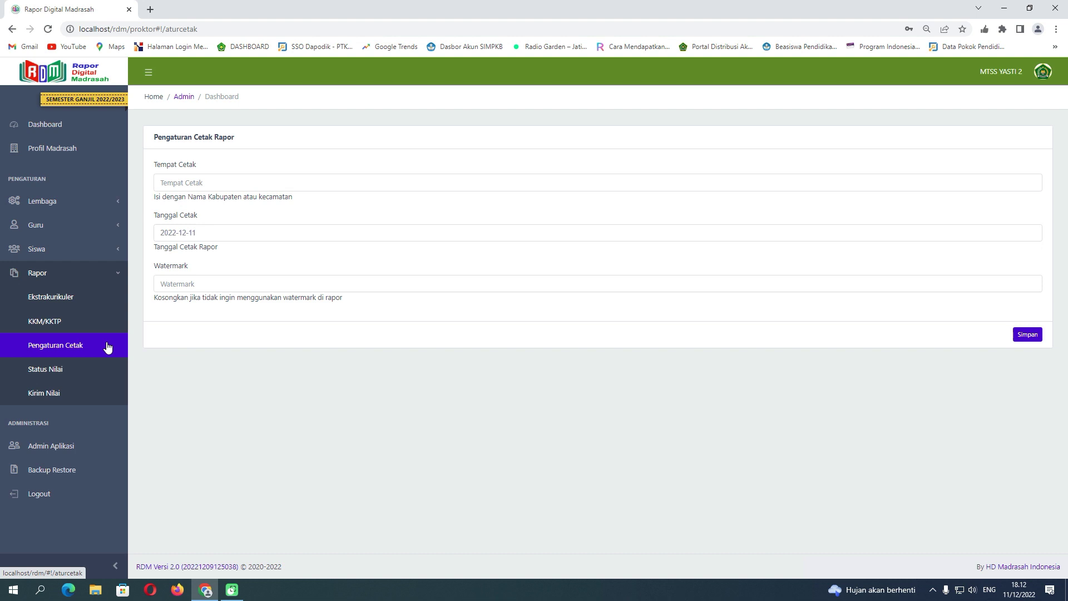
pyautogui.click(58, 369)
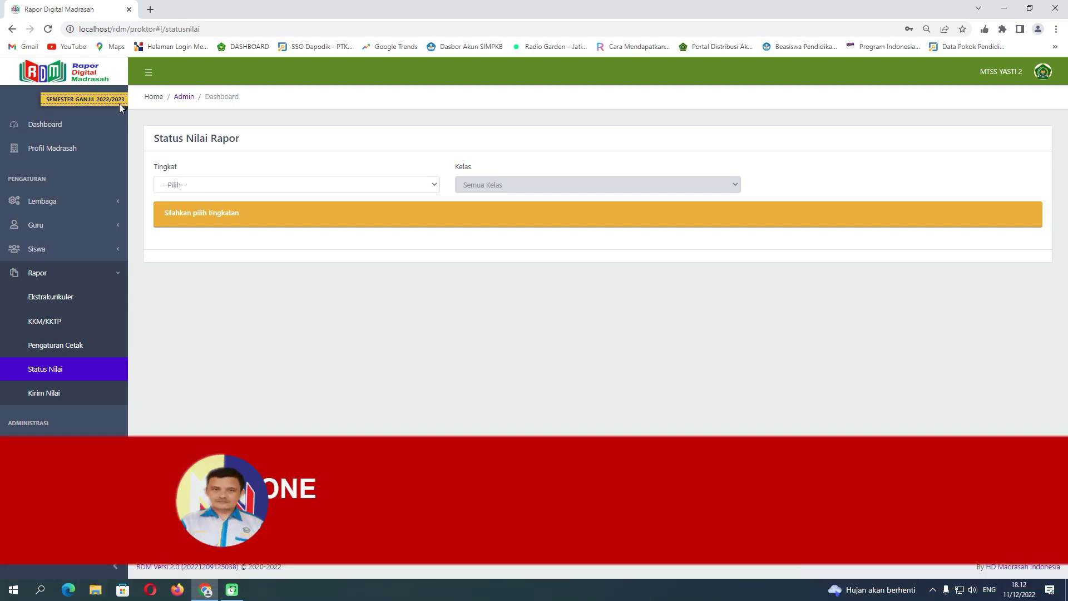
pyautogui.click(274, 186)
pyautogui.click(263, 210)
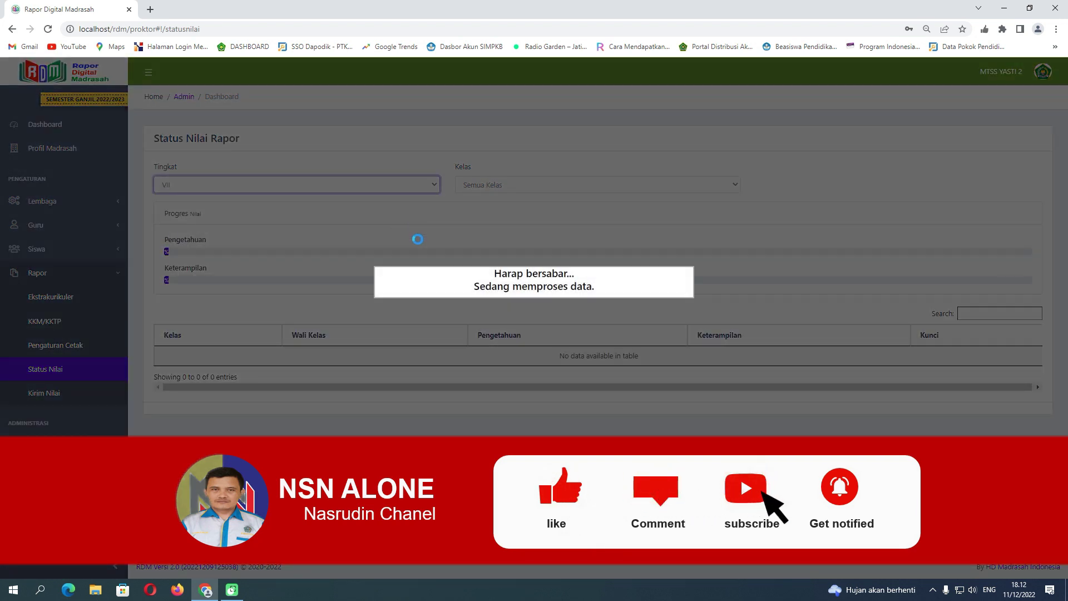